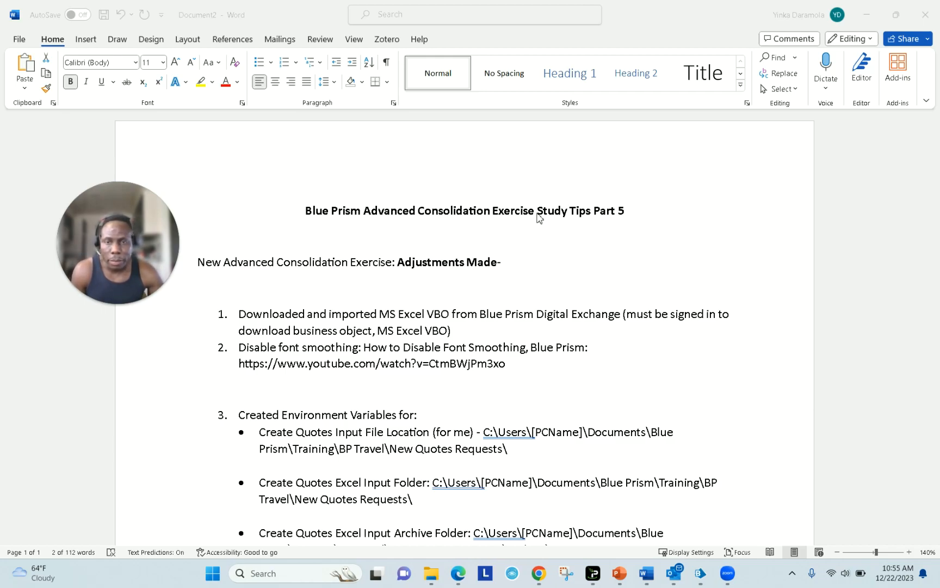
- Delete the stray dash after the bold 'Adjustments Made' heading in the Word notes
{"action": "left_click", "coordinate": [538, 214]}
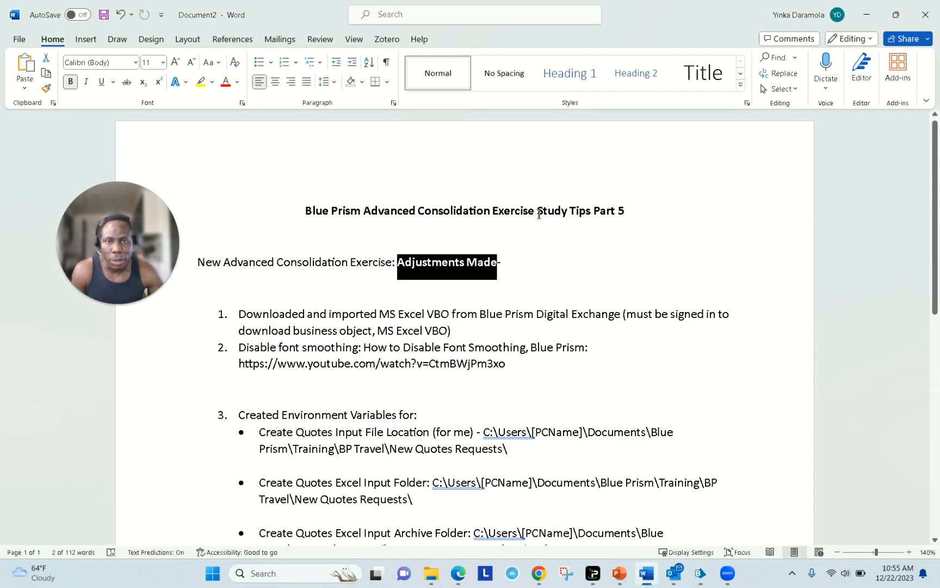
{"action": "left_click", "coordinate": [538, 213]}
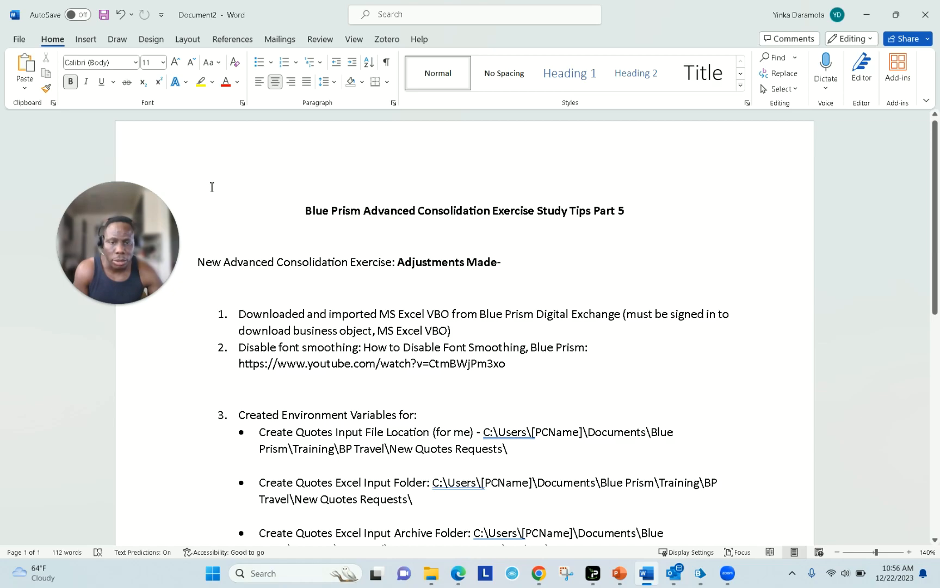
{"action": "left_click", "coordinate": [701, 576]}
{"action": "left_click", "coordinate": [702, 578]}
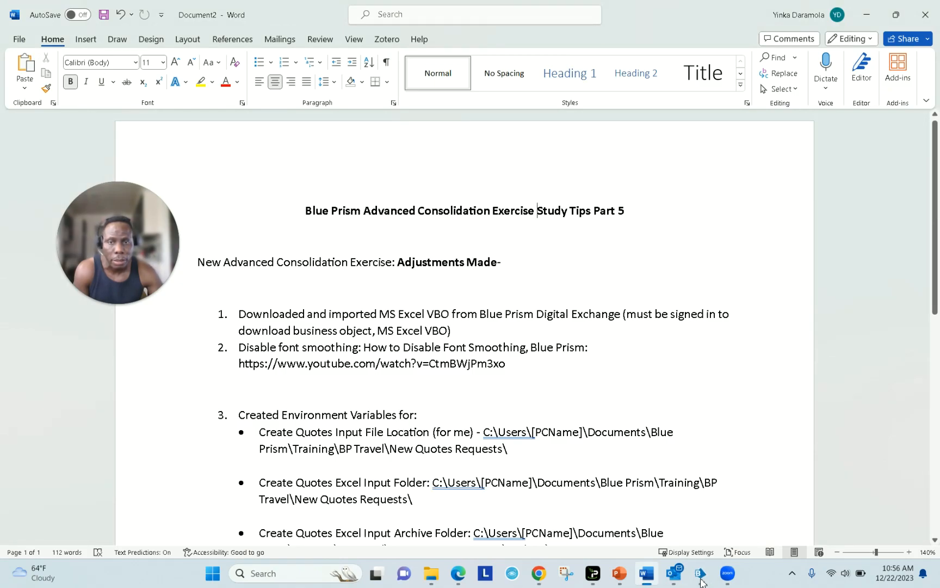
{"action": "mouse_move", "coordinate": [698, 576]}
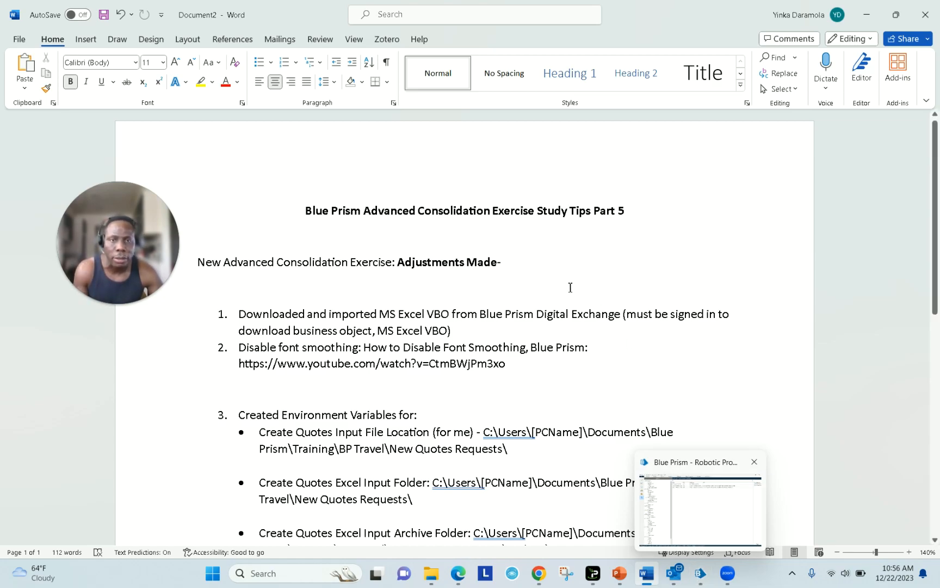
{"action": "left_click", "coordinate": [526, 262]}
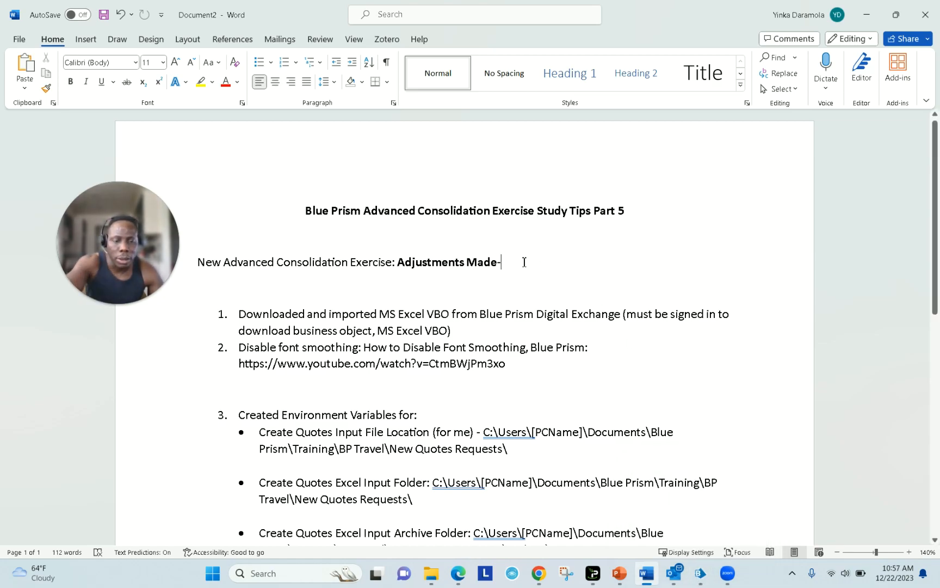
{"action": "key", "text": "BackSpace"}
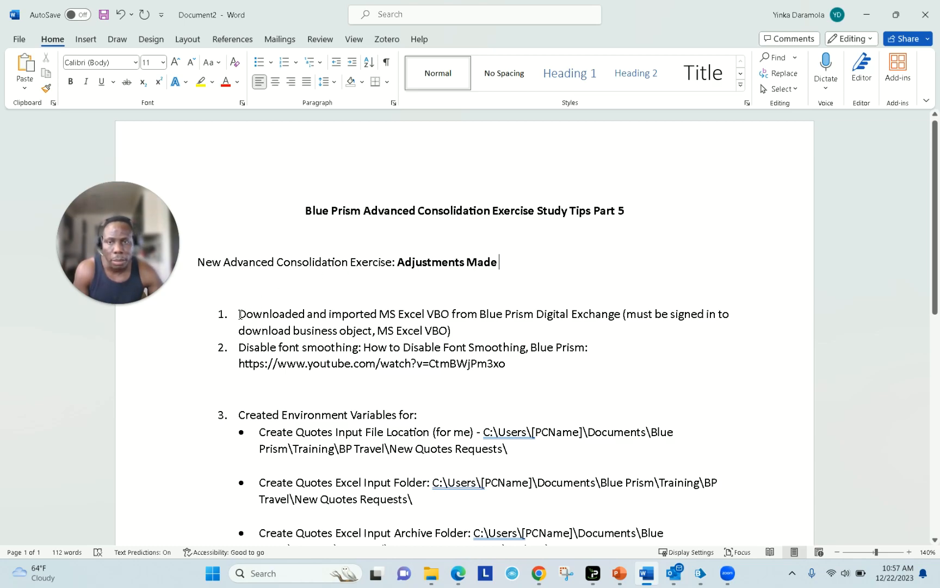
- Review list item 1, which mentions importing the MS Excel VBO
{"action": "left_click_drag", "start_coordinate": [245, 315], "coordinate": [454, 334]}
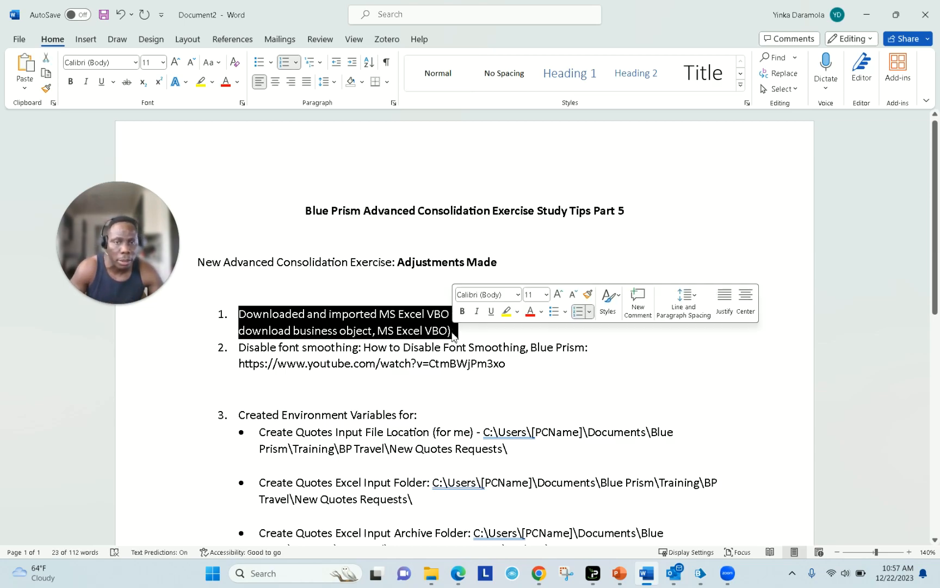
{"action": "left_click", "coordinate": [454, 332]}
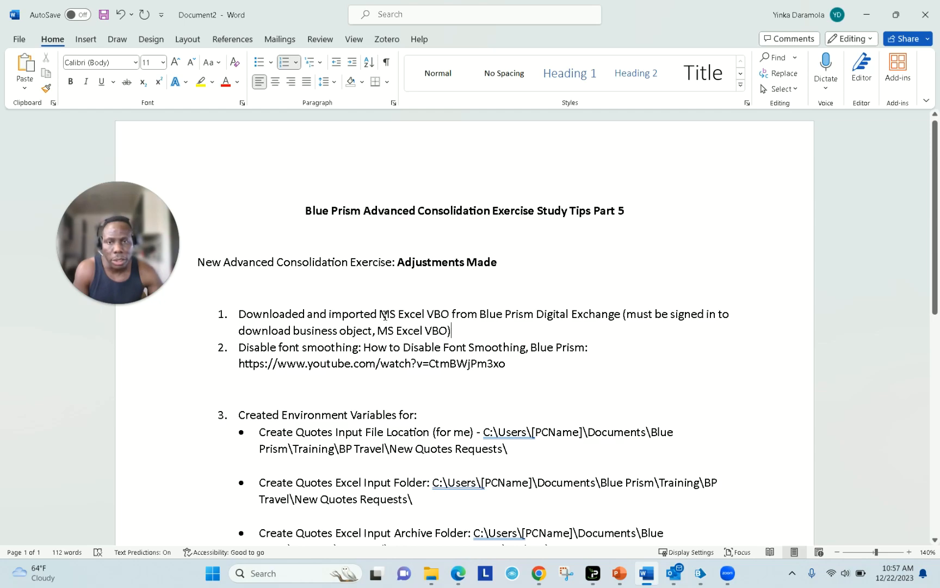
{"action": "left_click_drag", "start_coordinate": [379, 315], "coordinate": [446, 316]}
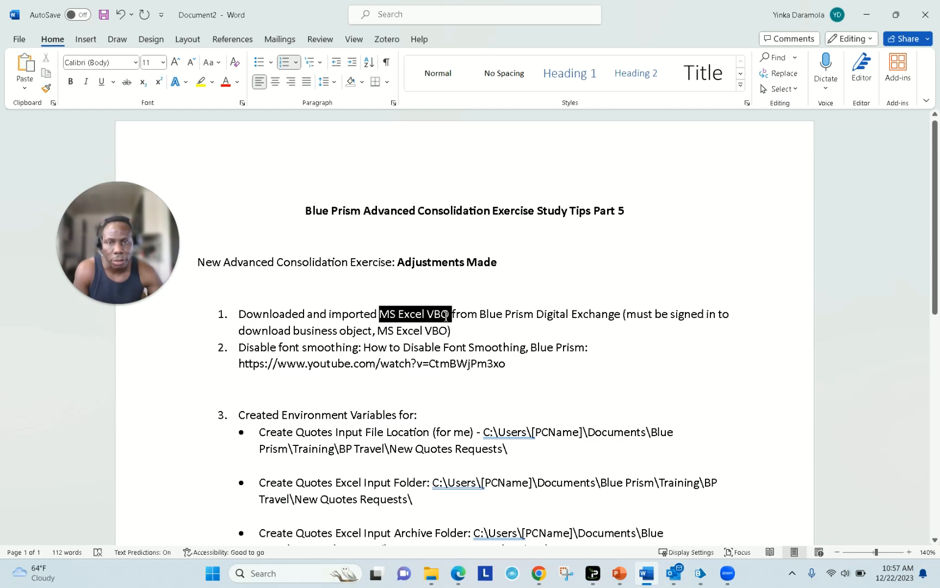
{"action": "left_click", "coordinate": [449, 315]}
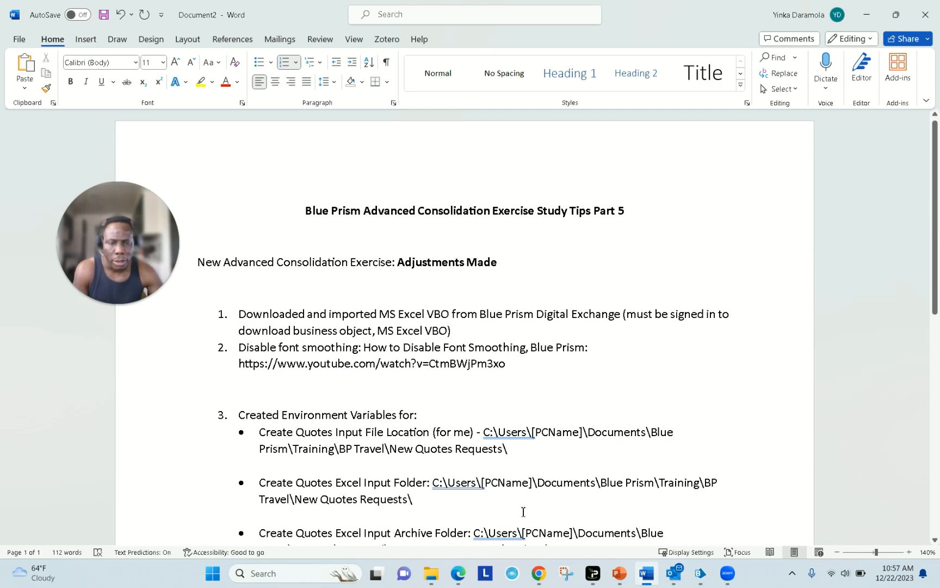
{"action": "left_click", "coordinate": [459, 573]}
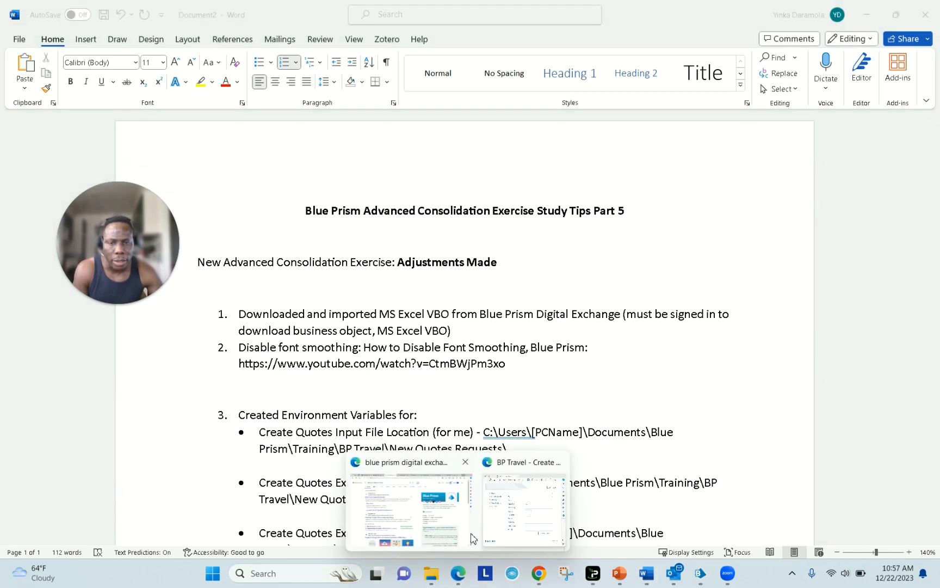
- Search the Digital Exchange asset library for 'excel vbo' and pick 'ms excel vbo'
{"action": "left_click", "coordinate": [442, 507]}
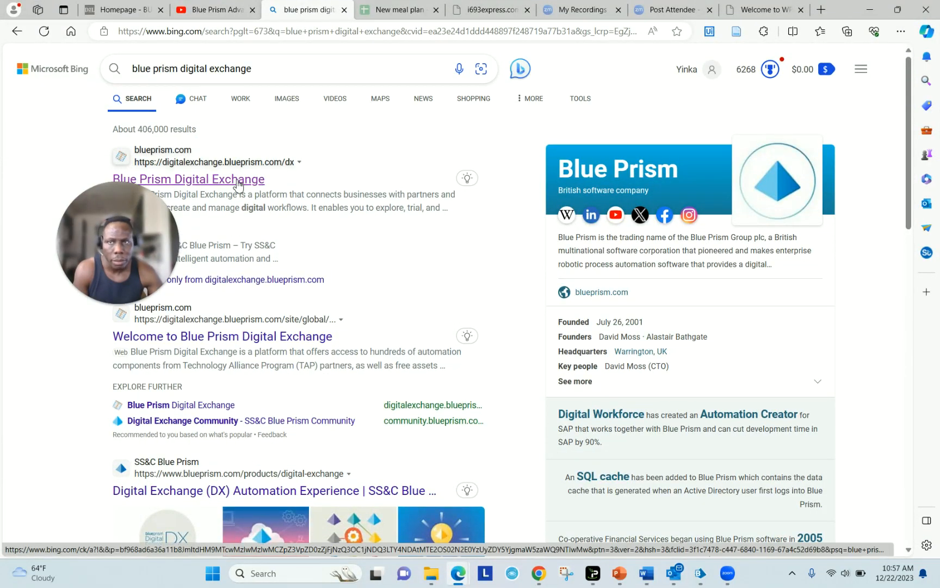
{"action": "left_click", "coordinate": [237, 183]}
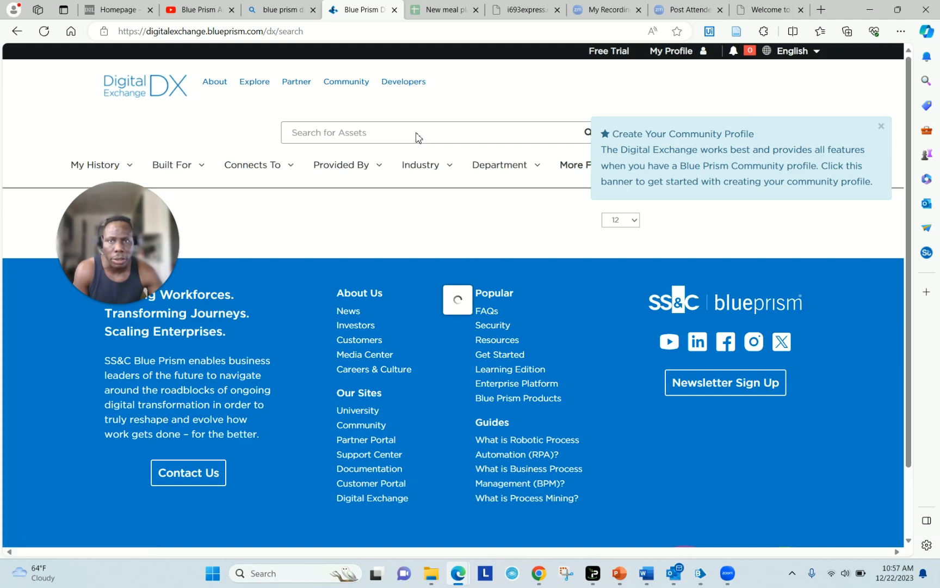
{"action": "left_click", "coordinate": [396, 132]}
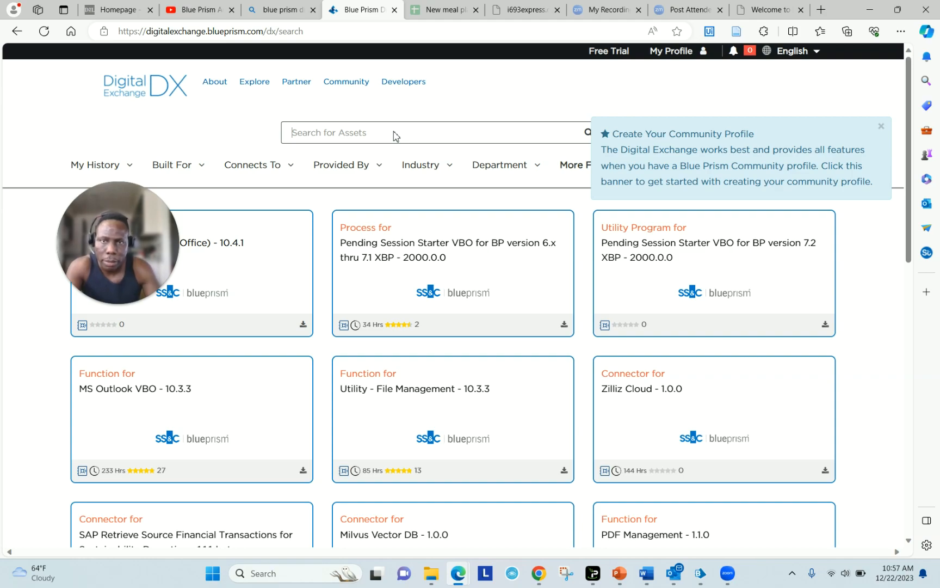
{"action": "type", "text": "excel vbo"}
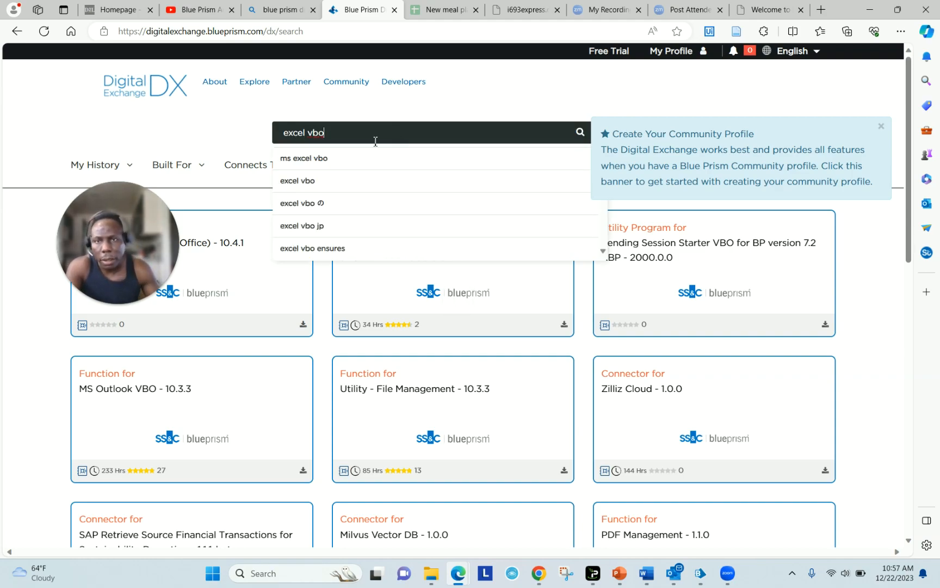
{"action": "left_click", "coordinate": [336, 161]}
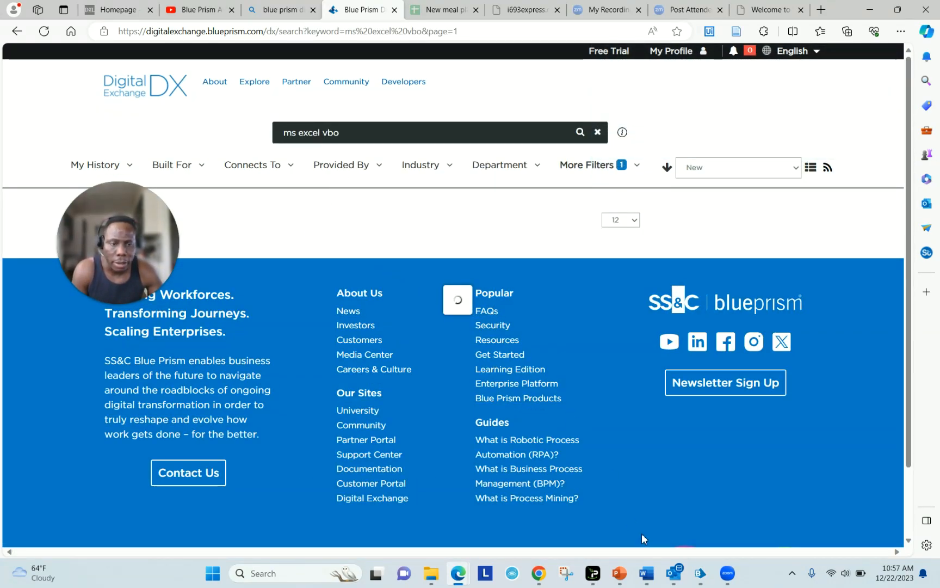
{"action": "left_click", "coordinate": [701, 576]}
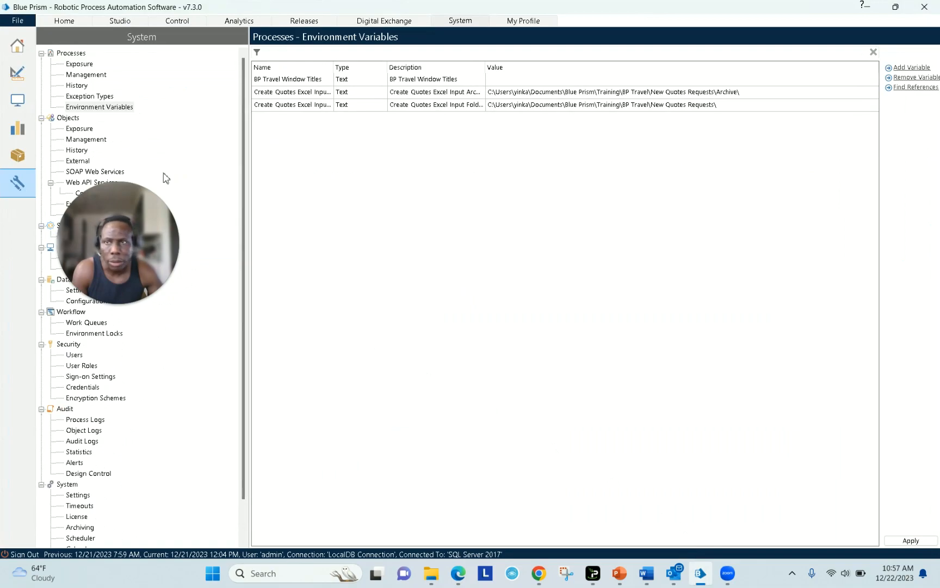
- Browse the Studio tree, viewing MS Excel VBO - Extended and the Create Qutoes process
{"action": "left_click", "coordinate": [18, 76]}
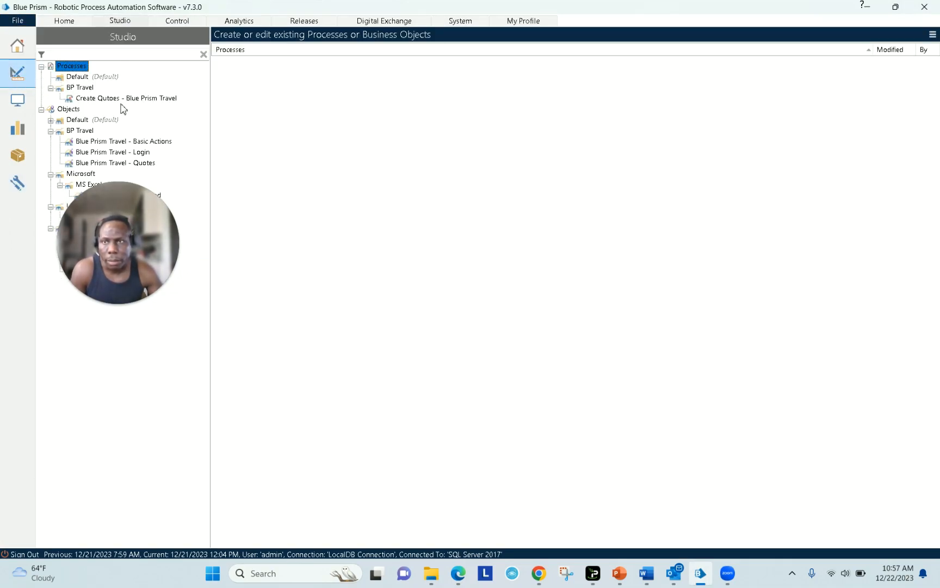
{"action": "left_click_drag", "start_coordinate": [113, 279], "coordinate": [115, 332]}
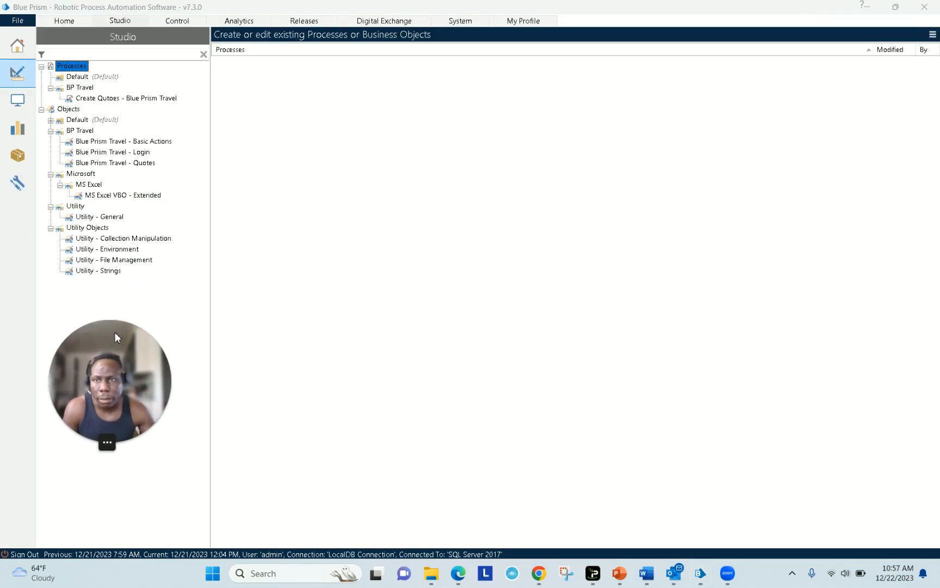
{"action": "left_click", "coordinate": [113, 196]}
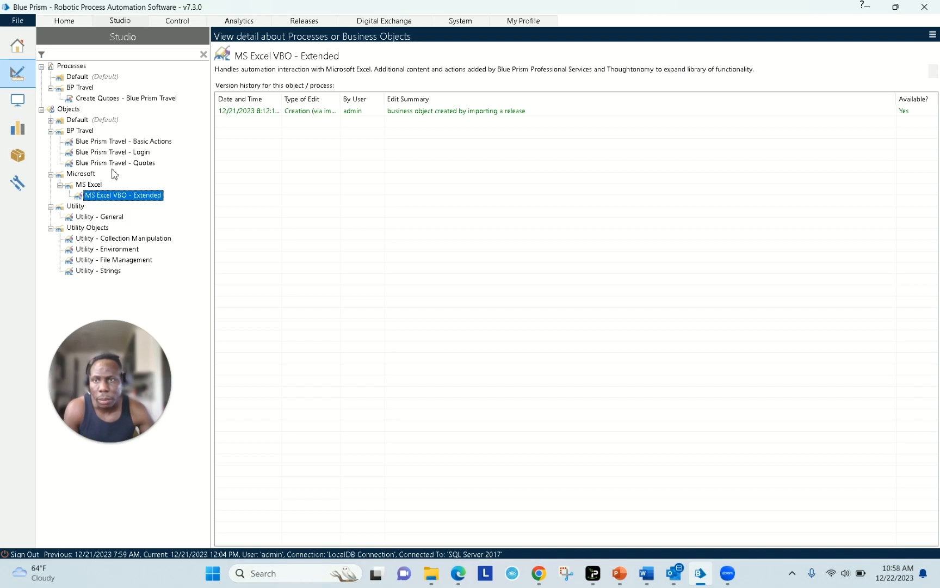
{"action": "right_click", "coordinate": [95, 100]}
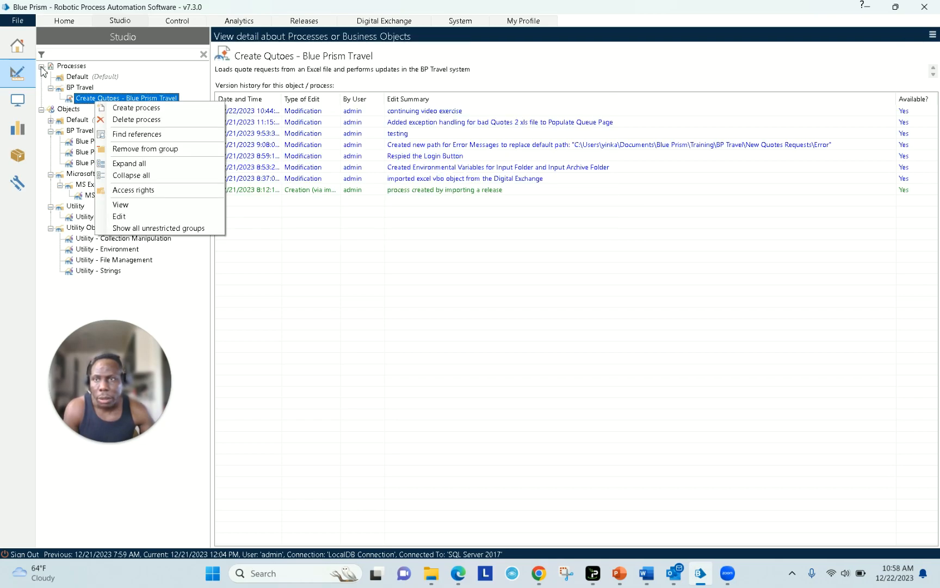
{"action": "left_click", "coordinate": [50, 89]}
{"action": "left_click", "coordinate": [51, 88]}
- Expand the Default objects group and check the MS Excel VBO and MS Excel VBO - Extended details
{"action": "left_click", "coordinate": [51, 121]}
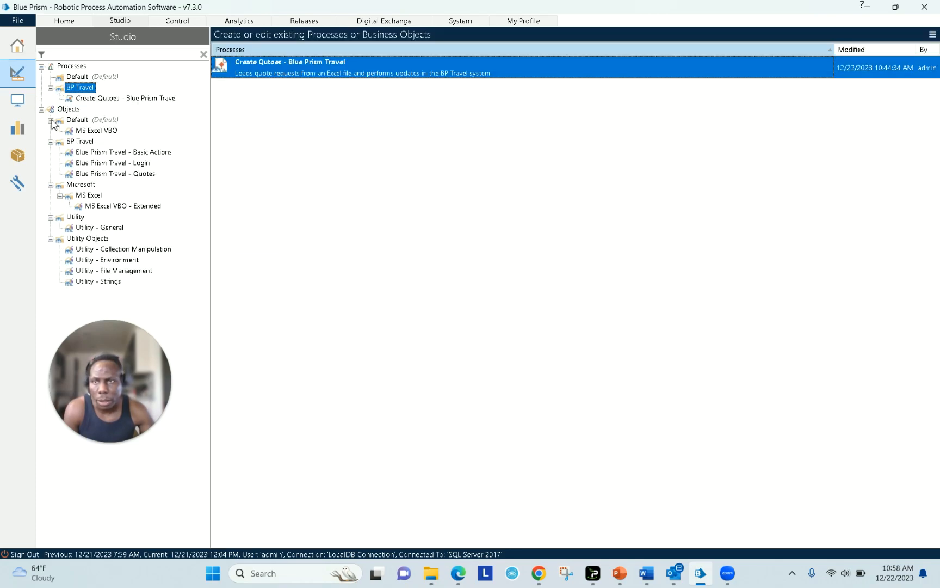
{"action": "left_click", "coordinate": [101, 132]}
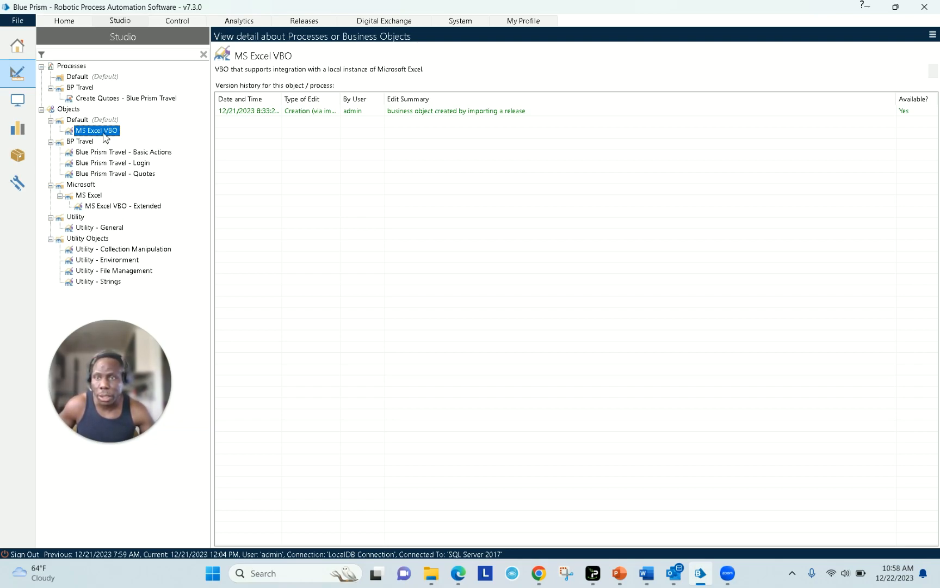
{"action": "right_click", "coordinate": [103, 131]}
{"action": "left_click", "coordinate": [86, 136]}
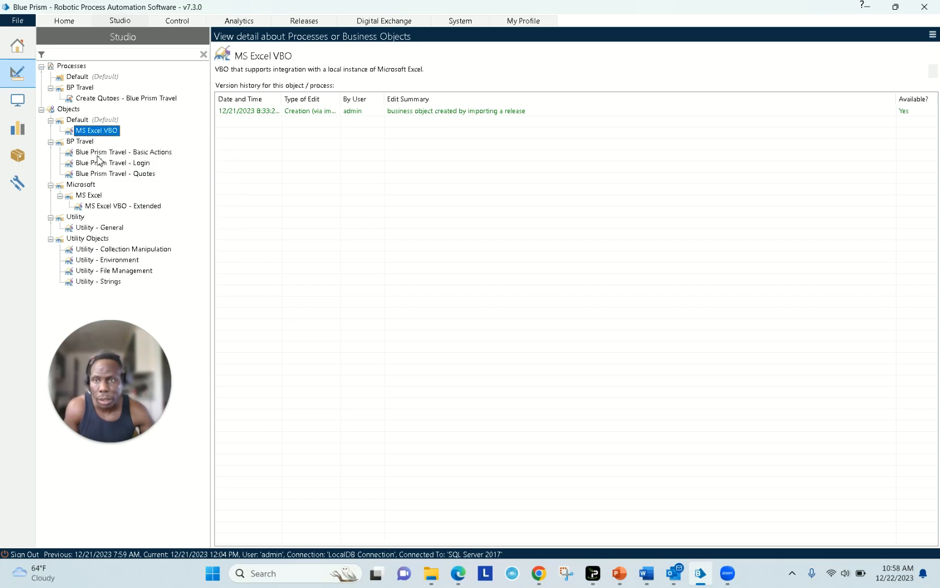
{"action": "left_click", "coordinate": [110, 209]}
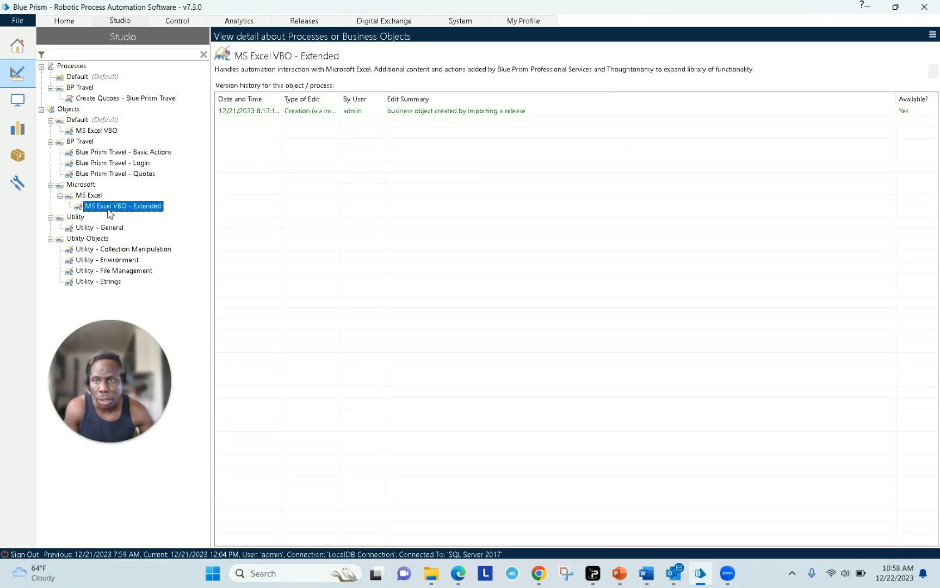
{"action": "left_click", "coordinate": [101, 134]}
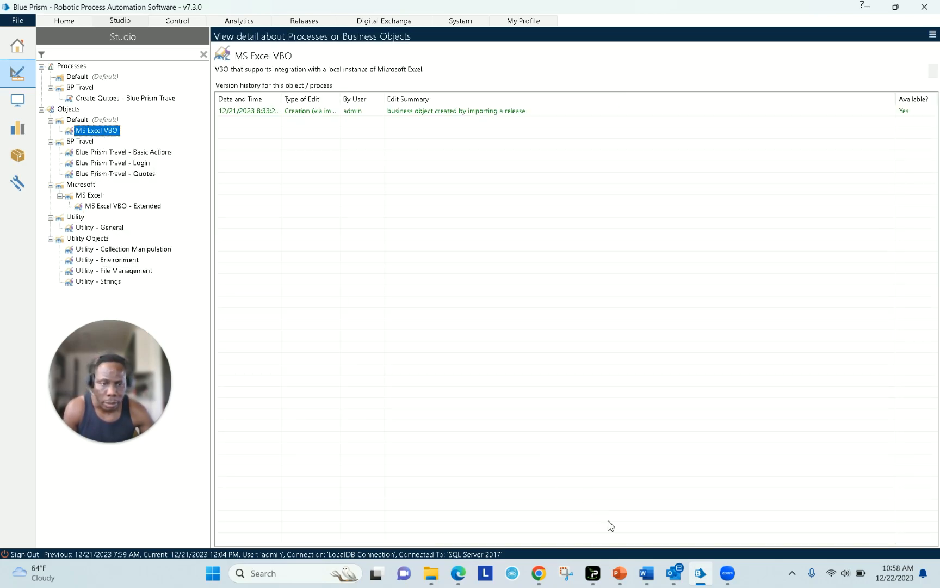
{"action": "left_click", "coordinate": [701, 578]}
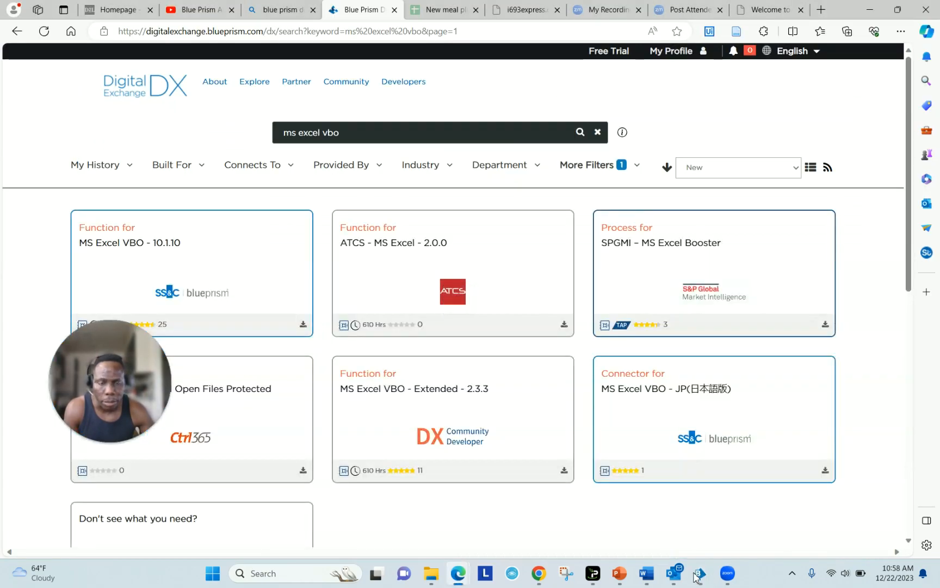
- Open the MS Excel VBO - 10.1.10 asset page, then reread item 1 in the Word notes
{"action": "left_click", "coordinate": [198, 258]}
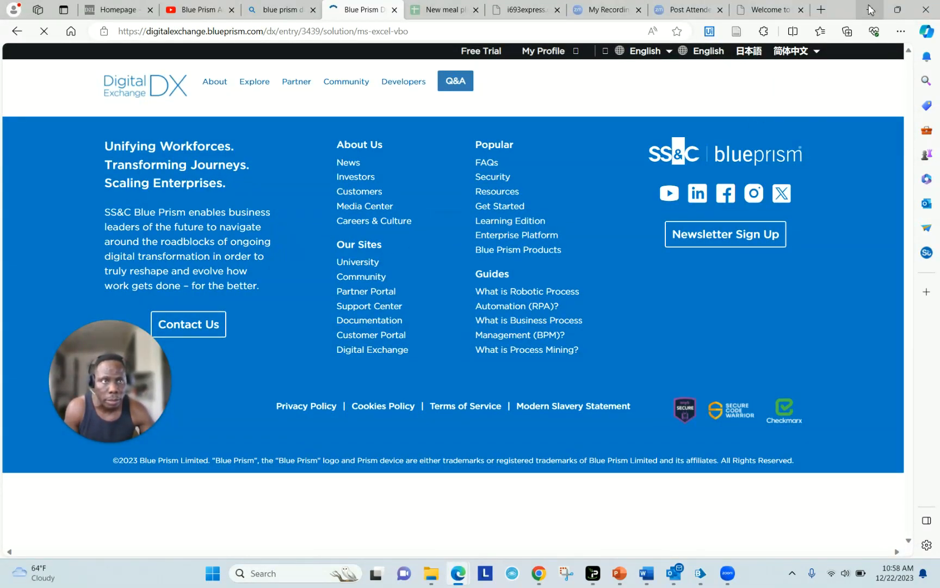
{"action": "key", "text": "alt+Tab"}
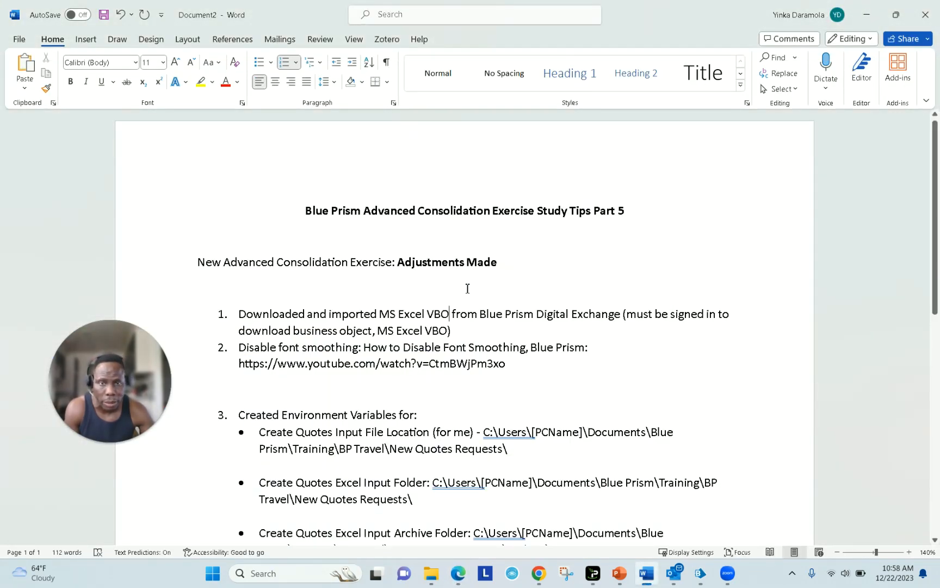
{"action": "left_click_drag", "start_coordinate": [459, 332], "coordinate": [330, 314]}
{"action": "left_click", "coordinate": [700, 580]}
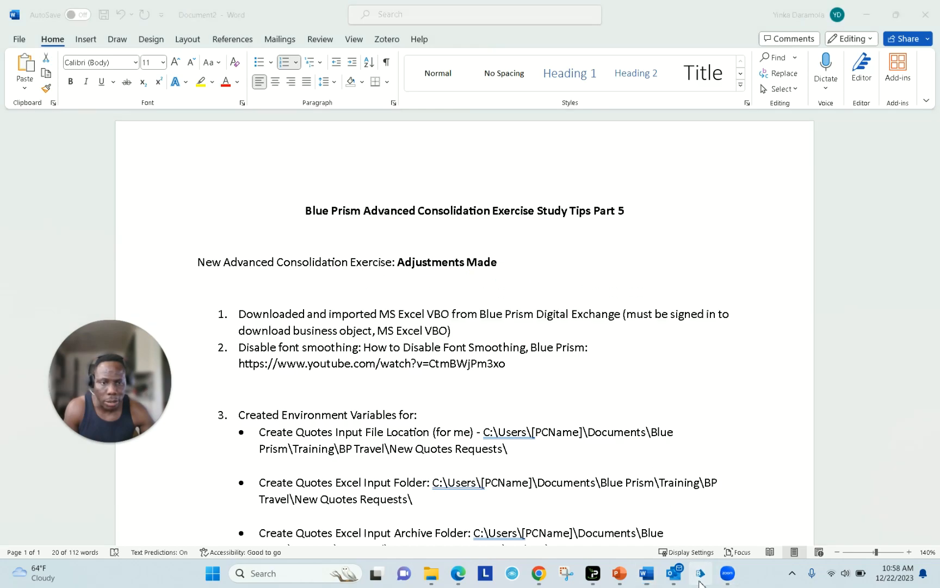
- Start importing the MS Excel VBO v10.1.10.bprelease file, then cancel the release import
{"action": "left_click", "coordinate": [20, 23]}
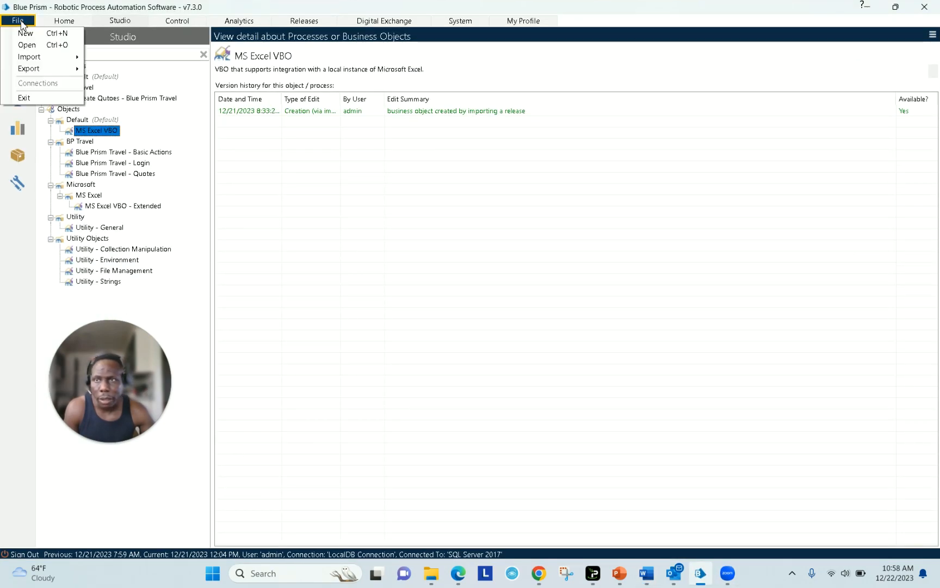
{"action": "mouse_move", "coordinate": [32, 56]}
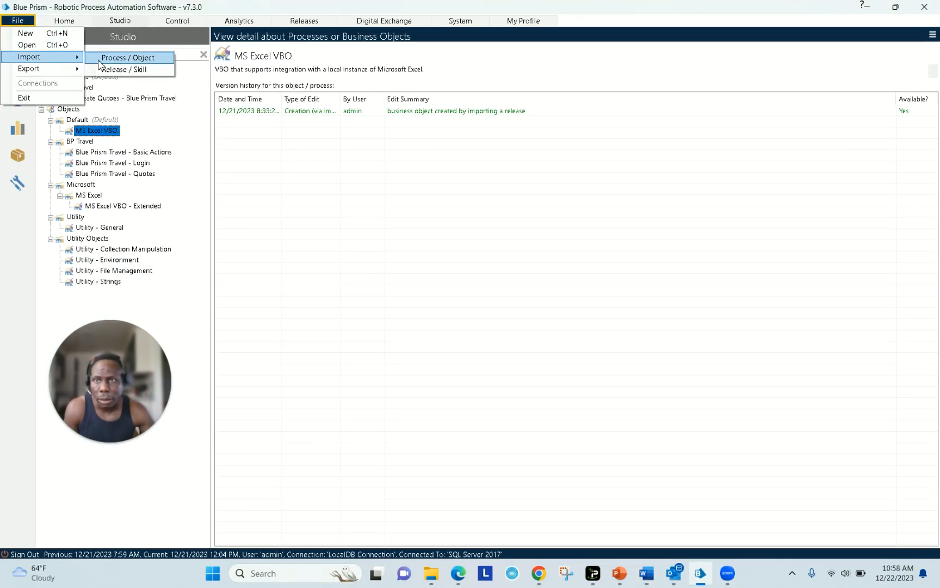
{"action": "left_click", "coordinate": [114, 70]}
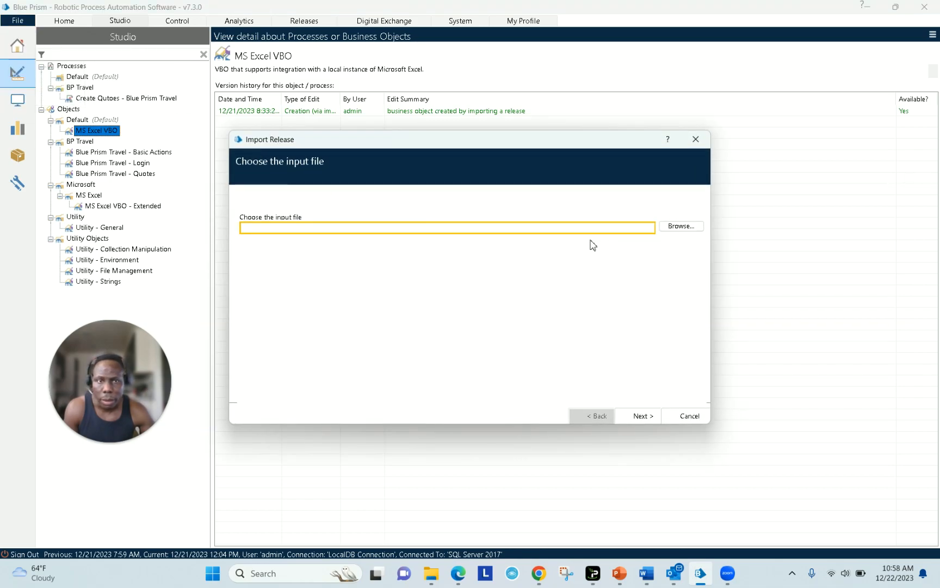
{"action": "left_click", "coordinate": [676, 228]}
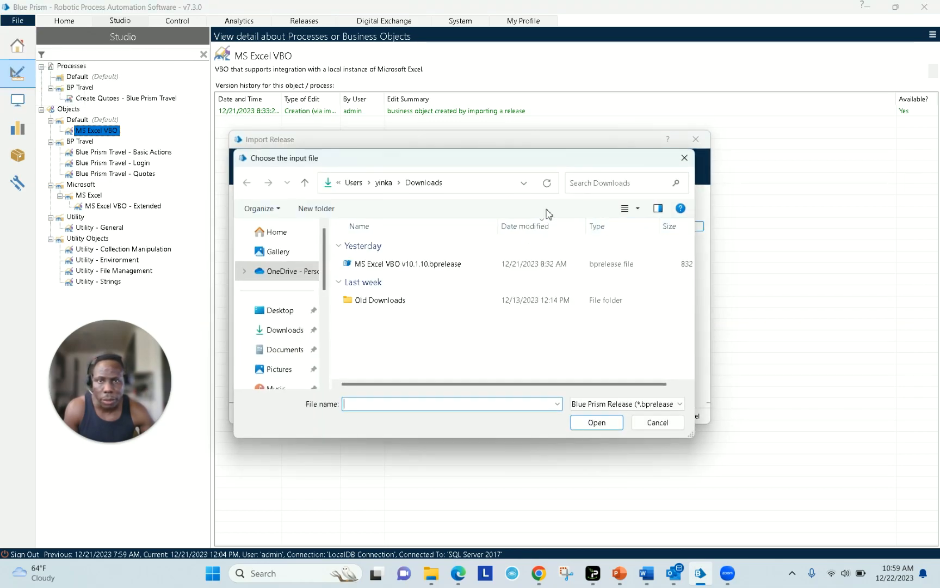
{"action": "left_click", "coordinate": [409, 263]}
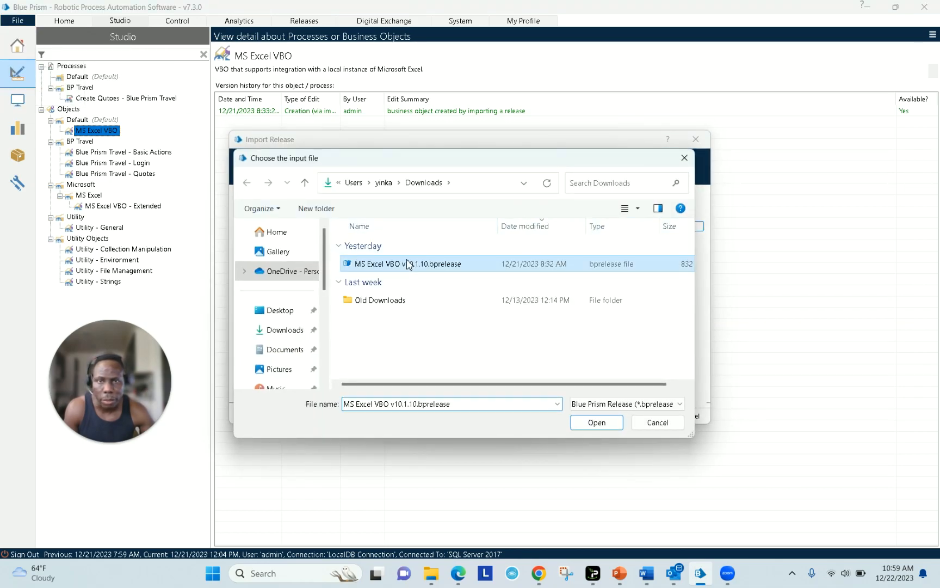
{"action": "left_click", "coordinate": [657, 423]}
{"action": "left_click", "coordinate": [686, 412]}
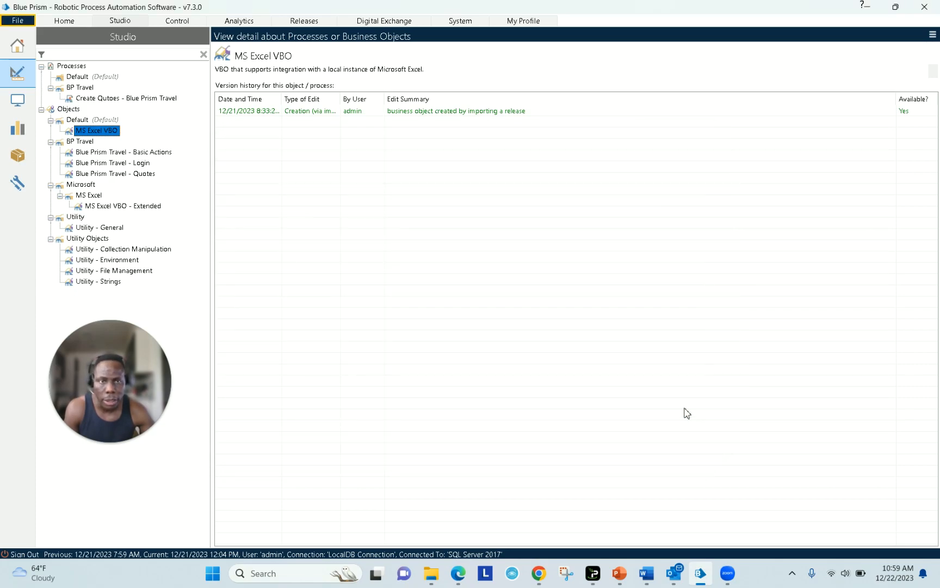
- Open the Create Qutoes process in a maximised Process Studio
{"action": "left_click", "coordinate": [701, 579]}
{"action": "left_click", "coordinate": [702, 579]}
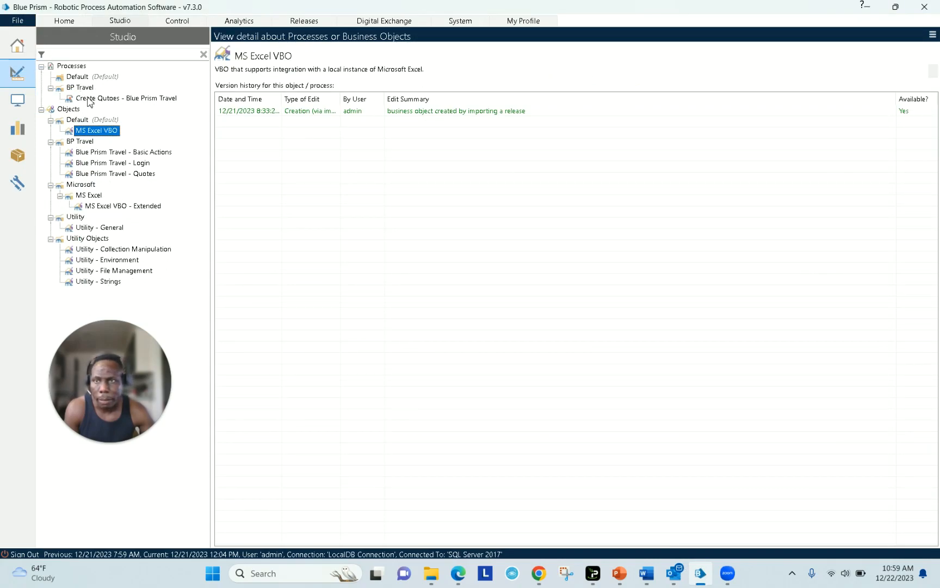
{"action": "left_click", "coordinate": [89, 99]}
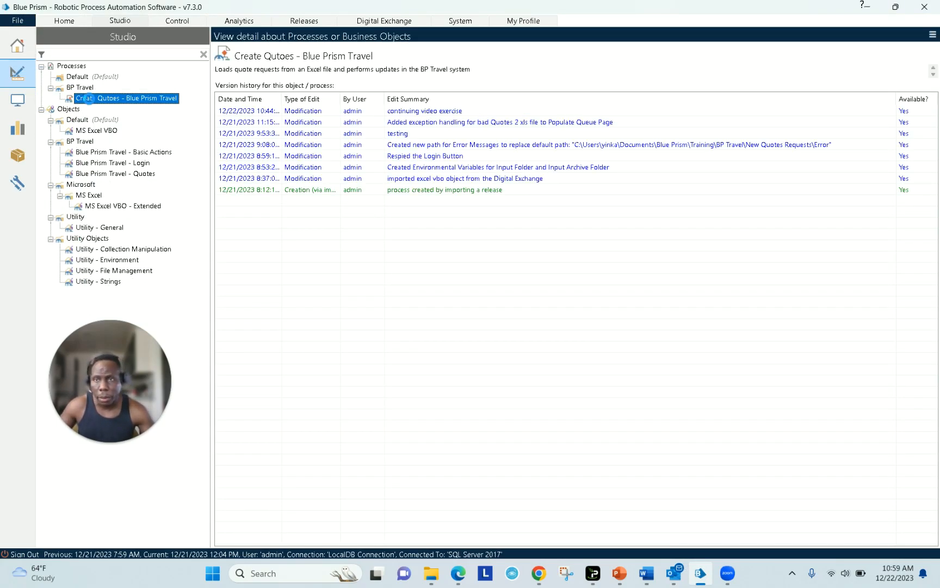
{"action": "double_click", "coordinate": [89, 98]}
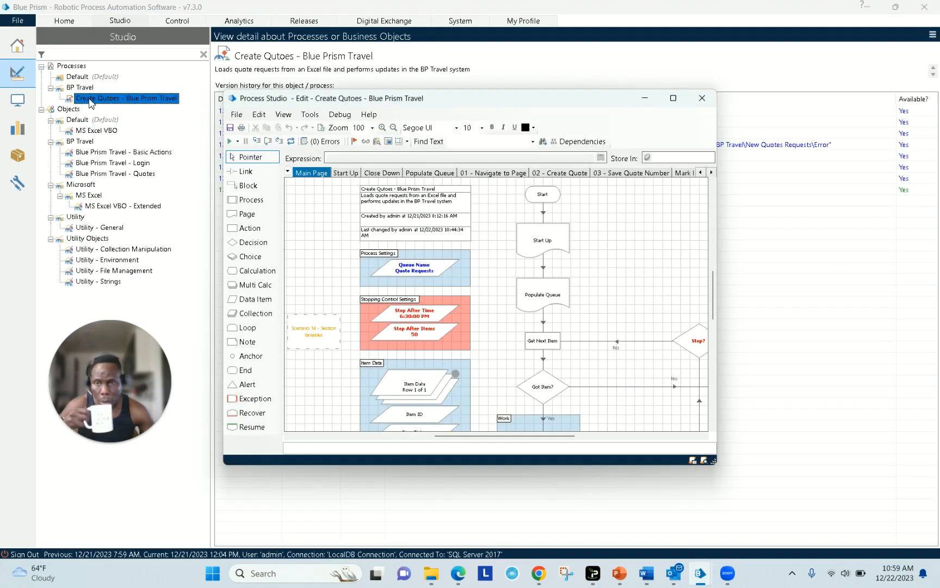
{"action": "left_click", "coordinate": [673, 98]}
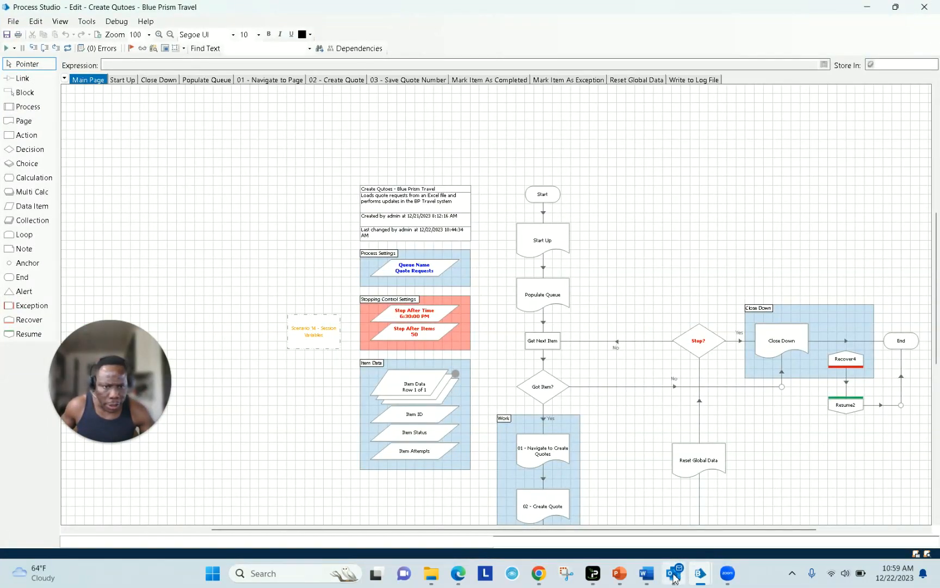
{"action": "left_click", "coordinate": [646, 573]}
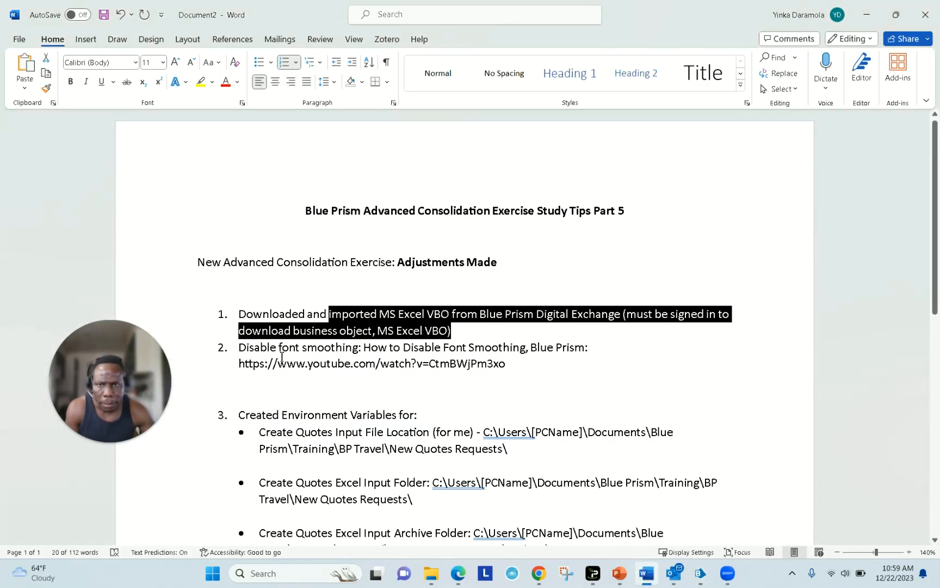
{"action": "left_click_drag", "start_coordinate": [241, 351], "coordinate": [593, 357]}
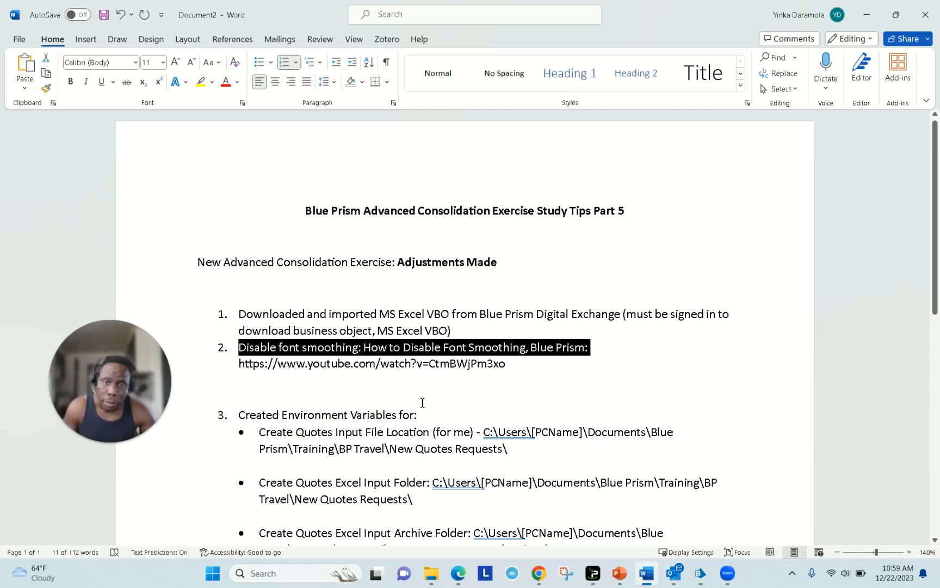
{"action": "scroll", "coordinate": [414, 414], "scroll_direction": "down", "scroll_amount": 1}
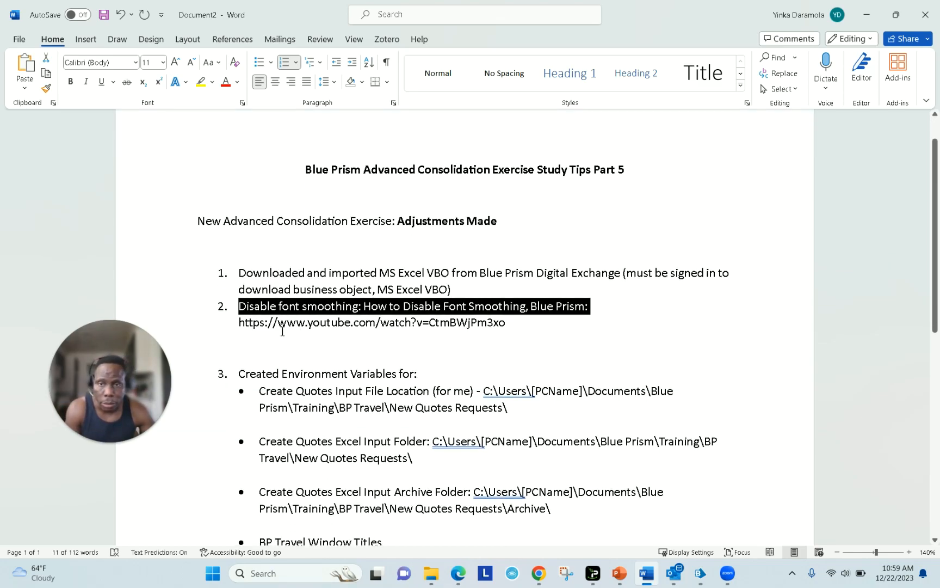
{"action": "left_click_drag", "start_coordinate": [243, 325], "coordinate": [511, 329]}
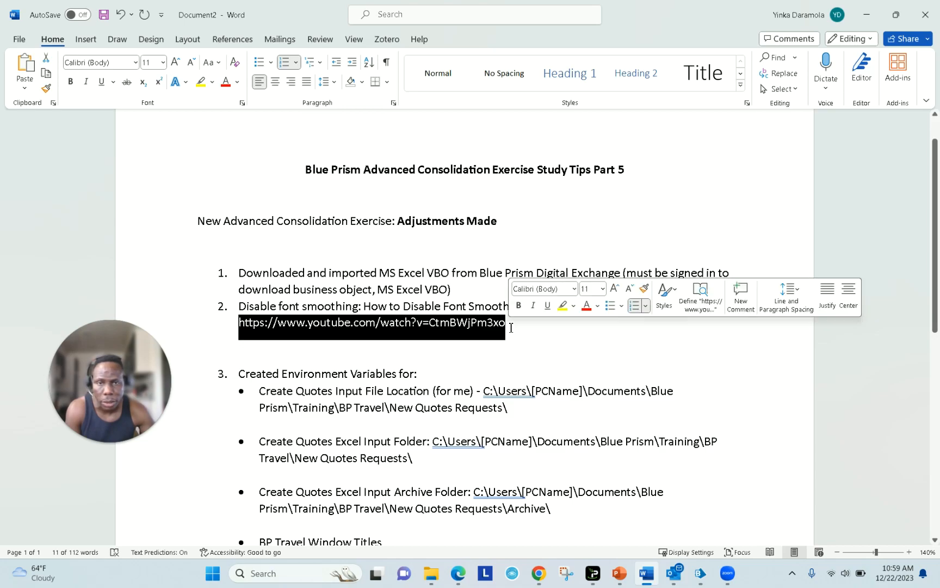
- Replace [PCName] in the Create Quotes Input File Location path with the user folder name
{"action": "scroll", "coordinate": [427, 299], "scroll_direction": "down", "scroll_amount": 3}
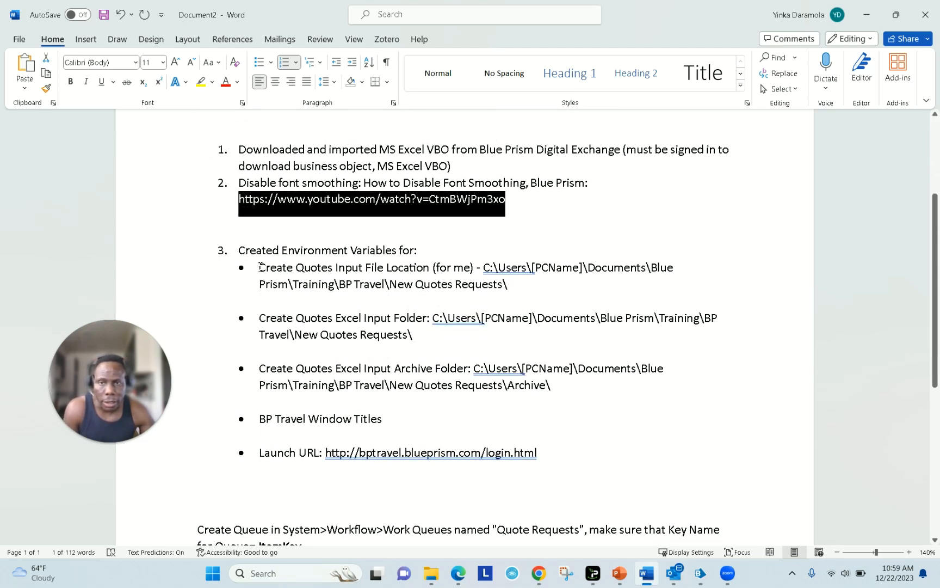
{"action": "left_click_drag", "start_coordinate": [259, 267], "coordinate": [423, 276]}
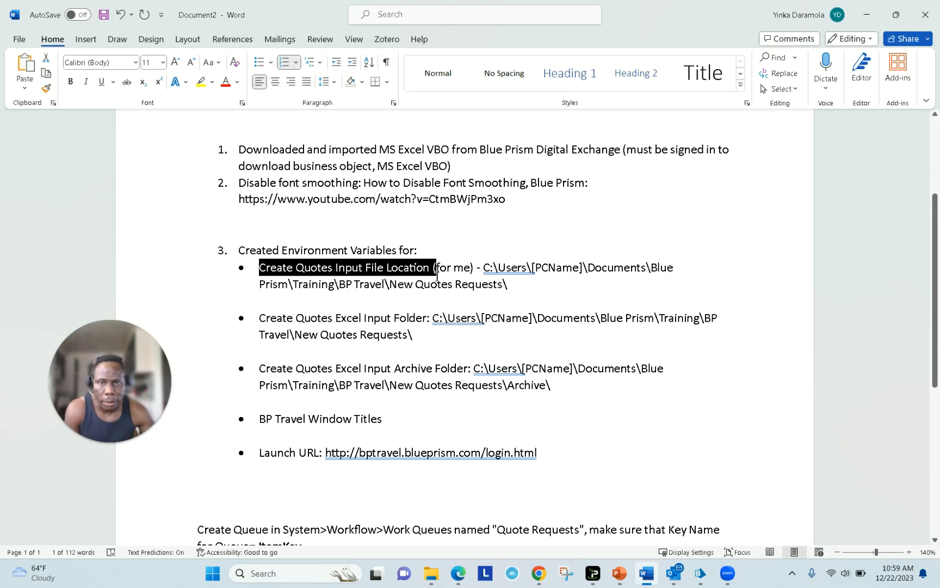
{"action": "left_click_drag", "start_coordinate": [437, 272], "coordinate": [437, 272]}
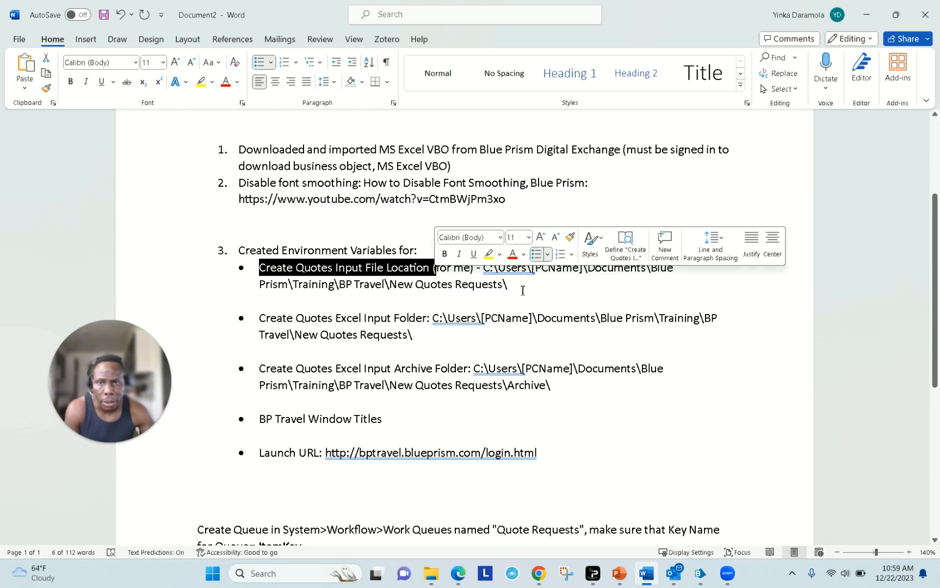
{"action": "left_click", "coordinate": [522, 290]}
{"action": "left_click_drag", "start_coordinate": [516, 286], "coordinate": [490, 284]}
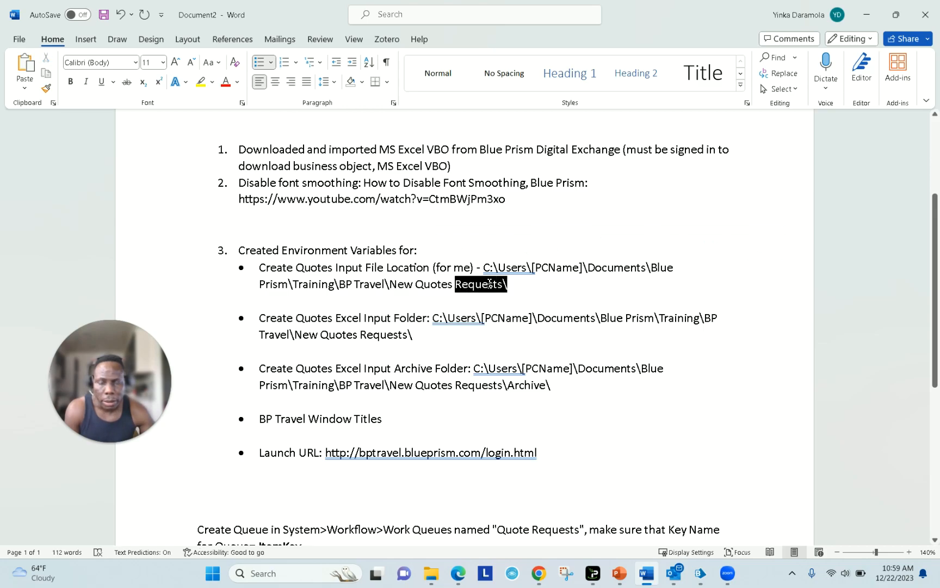
{"action": "left_click_drag", "start_coordinate": [267, 267], "coordinate": [433, 271]}
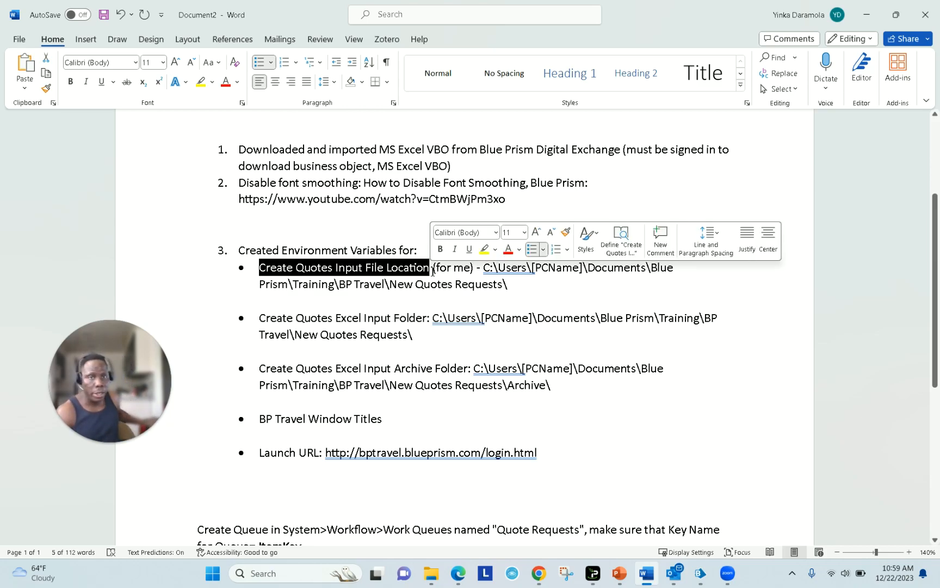
{"action": "double_click", "coordinate": [507, 268]}
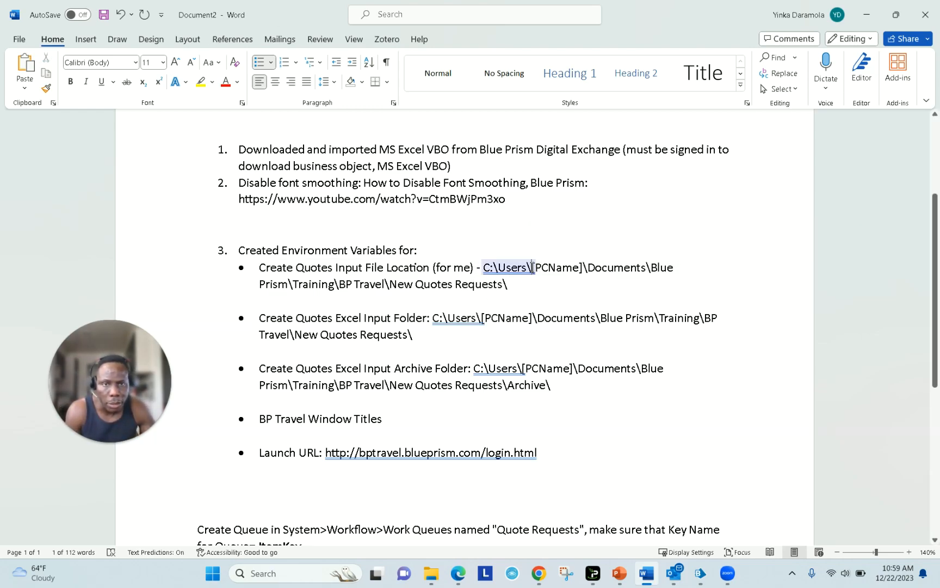
{"action": "left_click_drag", "start_coordinate": [532, 267], "coordinate": [580, 267]}
{"action": "left_click", "coordinate": [582, 267]}
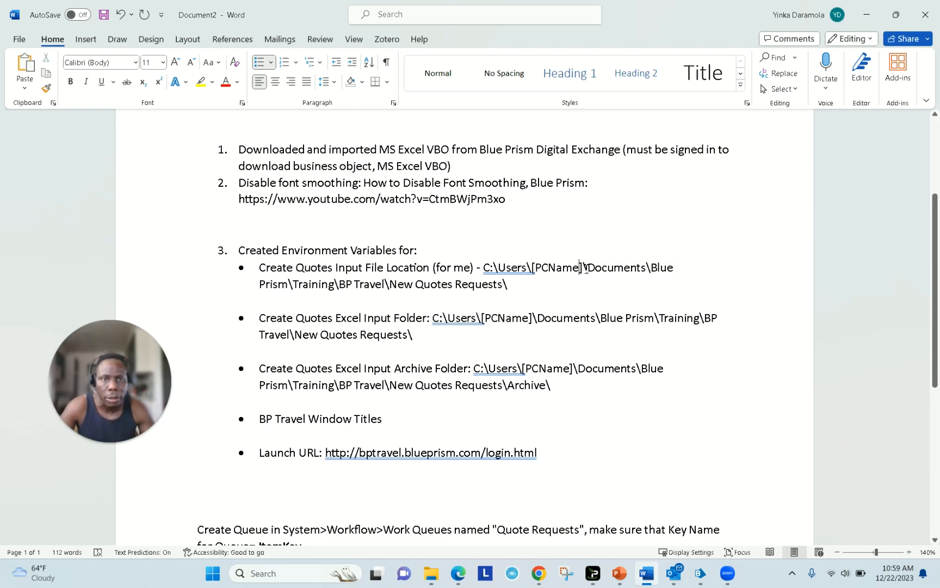
{"action": "key", "text": "shift+Left"}
{"action": "key", "text": "shift+Left"}
{"action": "key", "text": "shift+Left"}
{"action": "key", "text": "shift+Left"}
{"action": "key", "text": "shift+Left"}
{"action": "key", "text": "shift+Left"}
{"action": "key", "text": "shift+Left"}
{"action": "key", "text": "shift+Left"}
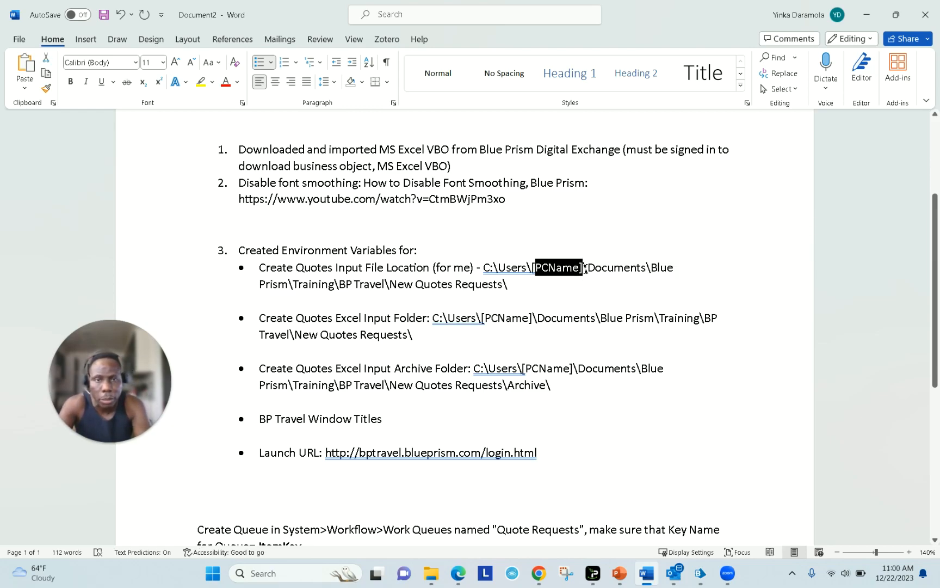
{"action": "type", "text": "Yinka"}
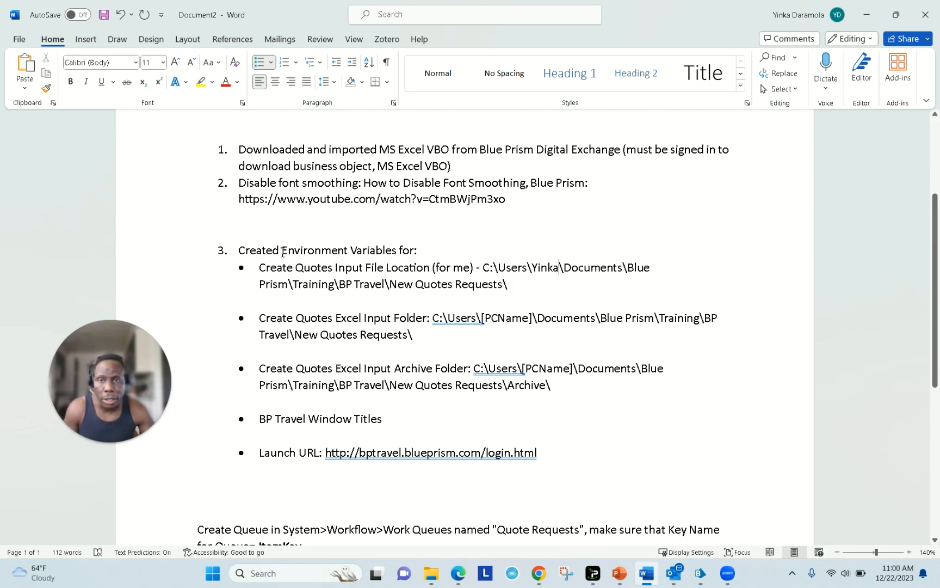
- Make the words 'Environment Variables' bold in the notes
{"action": "left_click_drag", "start_coordinate": [291, 251], "coordinate": [381, 252]}
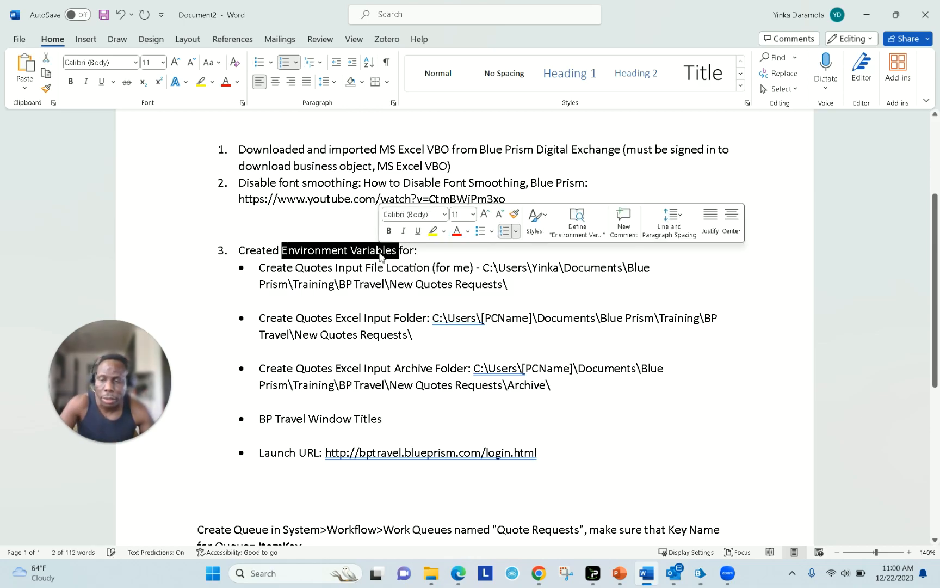
{"action": "key", "text": "ctrl+b"}
{"action": "left_click", "coordinate": [402, 309]}
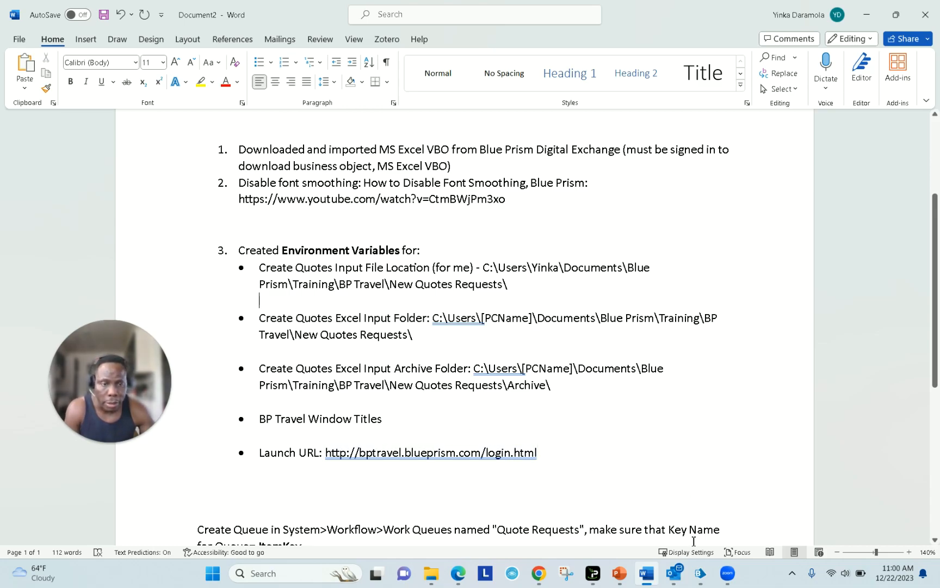
{"action": "left_click", "coordinate": [710, 568]}
- Jump from the Populate Queue stage to its page in the Create Qutoes process
{"action": "left_click", "coordinate": [746, 527]}
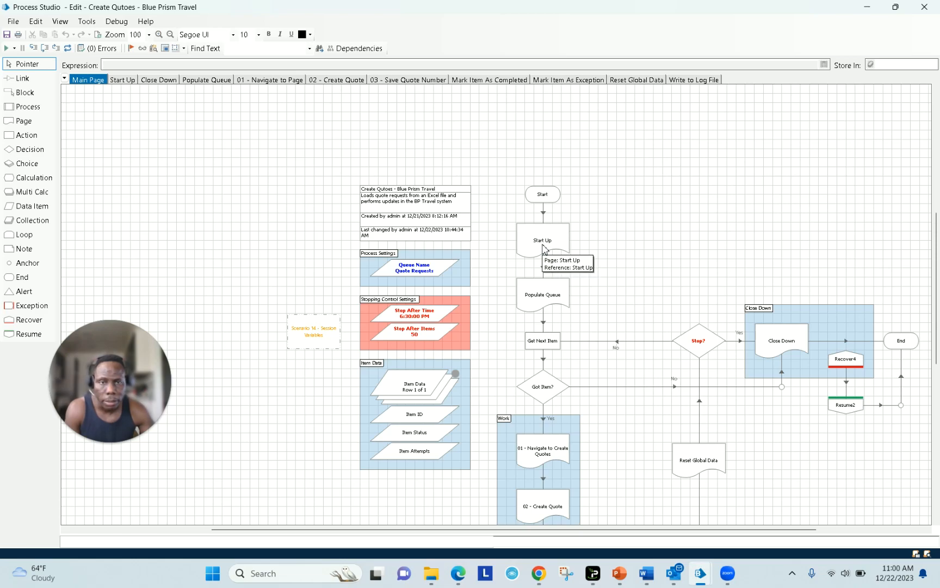
{"action": "right_click", "coordinate": [538, 294]}
{"action": "left_click", "coordinate": [551, 301]}
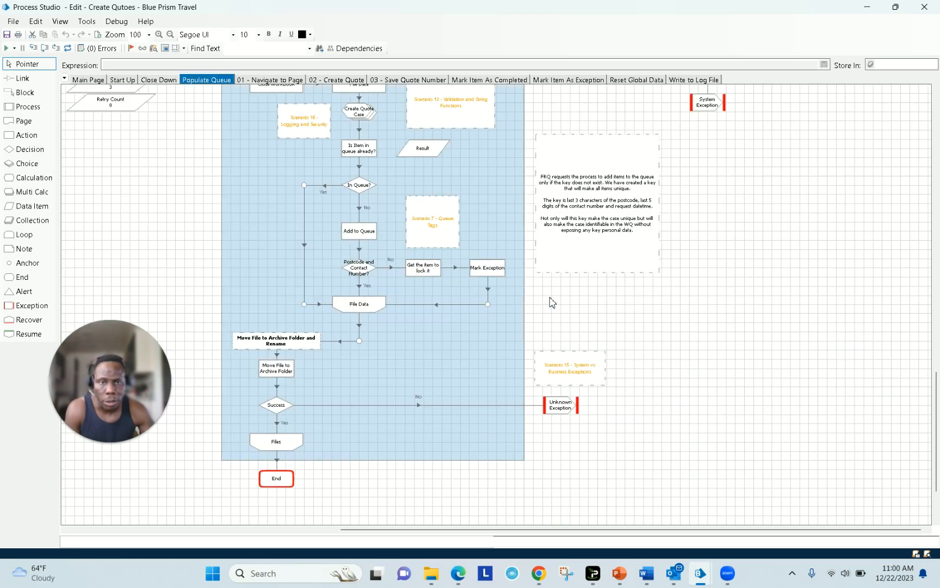
{"action": "scroll", "coordinate": [394, 272], "scroll_direction": "up", "scroll_amount": 5}
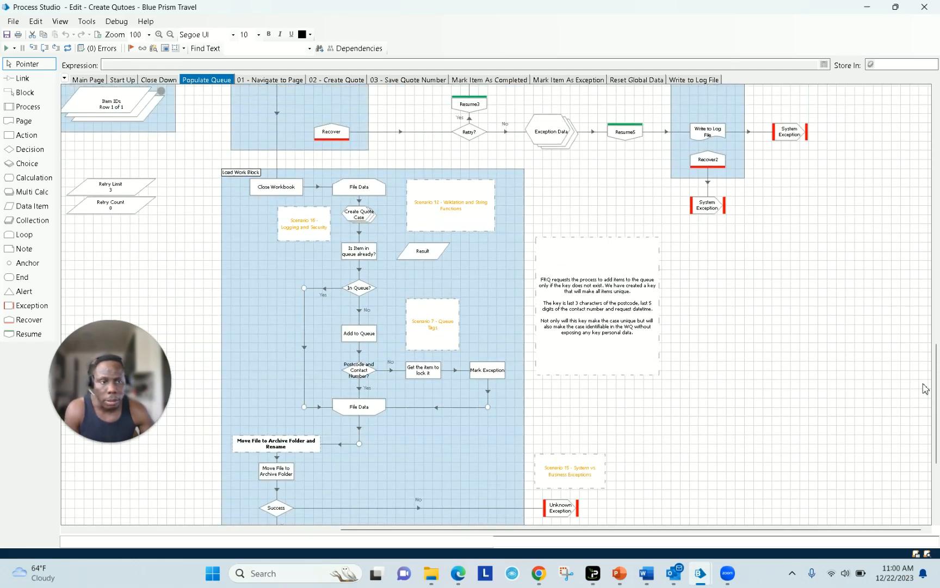
{"action": "left_click_drag", "start_coordinate": [938, 396], "coordinate": [939, 285]}
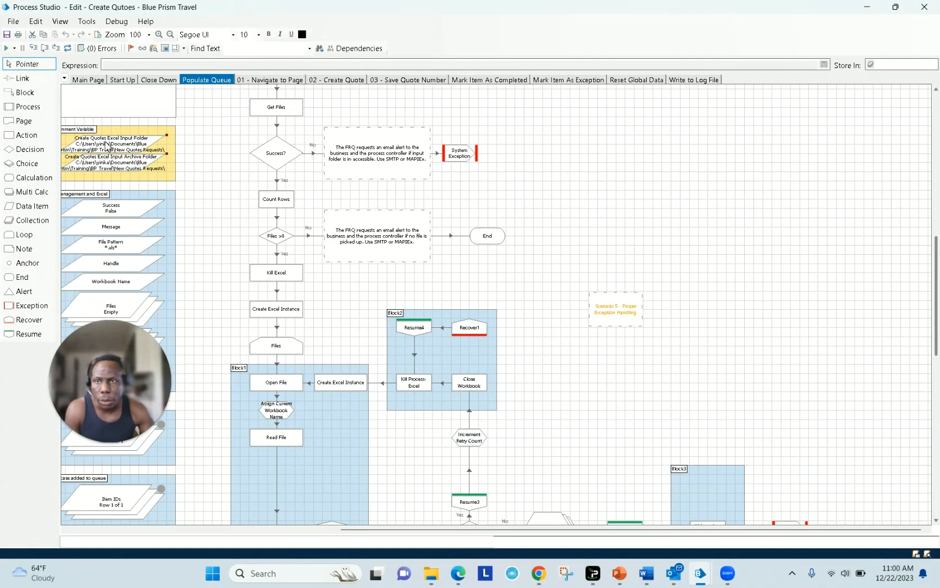
{"action": "left_click_drag", "start_coordinate": [561, 531], "coordinate": [472, 514]}
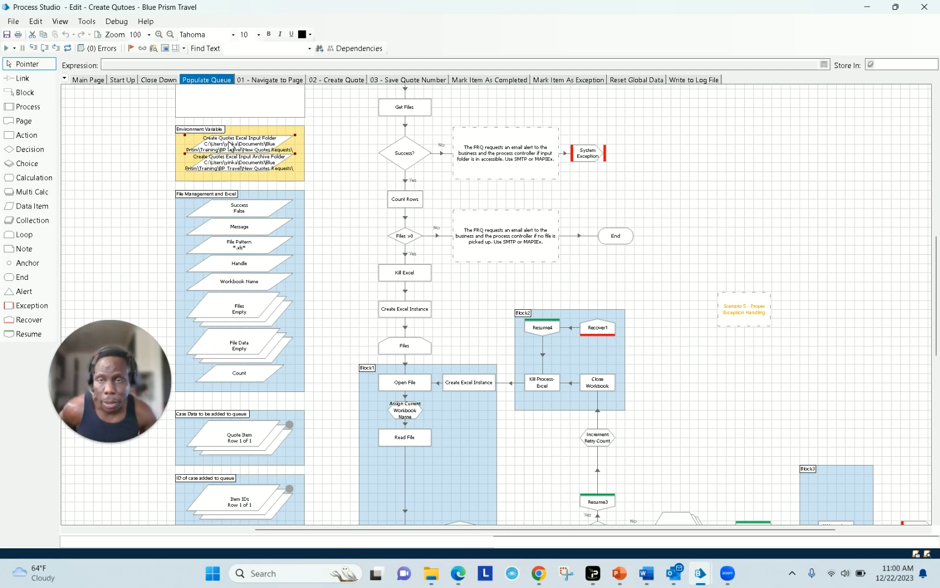
{"action": "mouse_move", "coordinate": [231, 146]}
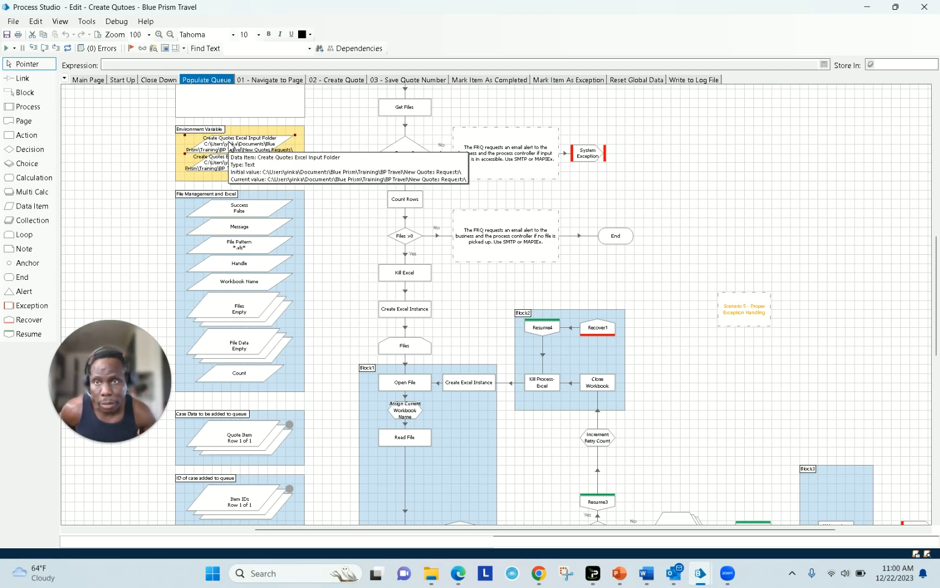
- Check that Create Quotes Excel Input Folder stays exposed as an environment variable
{"action": "double_click", "coordinate": [231, 145]}
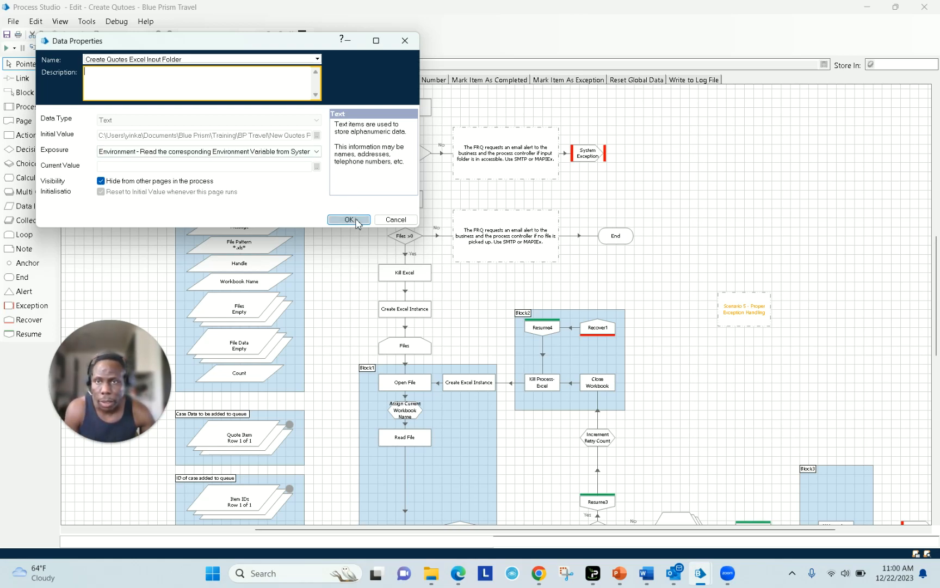
{"action": "left_click", "coordinate": [318, 152]}
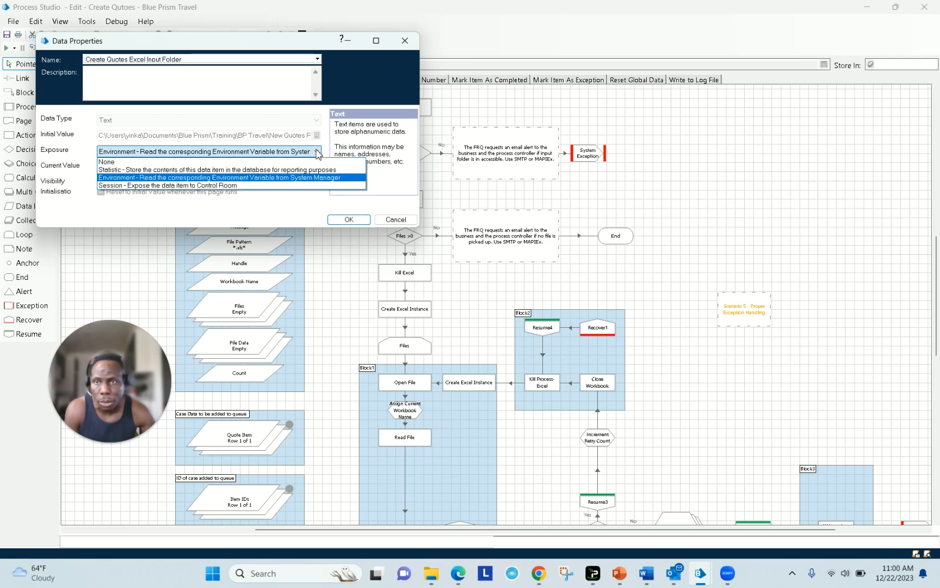
{"action": "left_click", "coordinate": [318, 153]}
{"action": "left_click", "coordinate": [343, 219]}
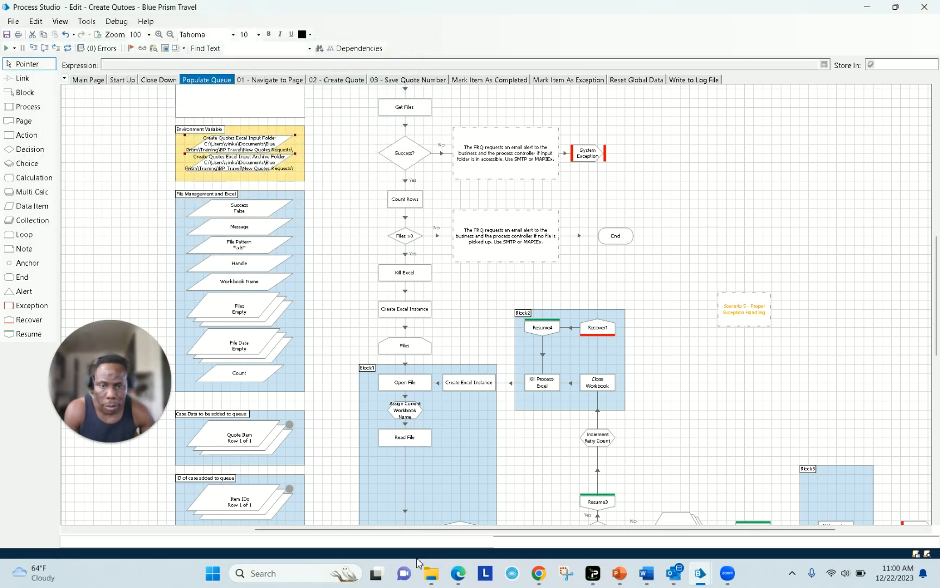
{"action": "mouse_move", "coordinate": [443, 576]}
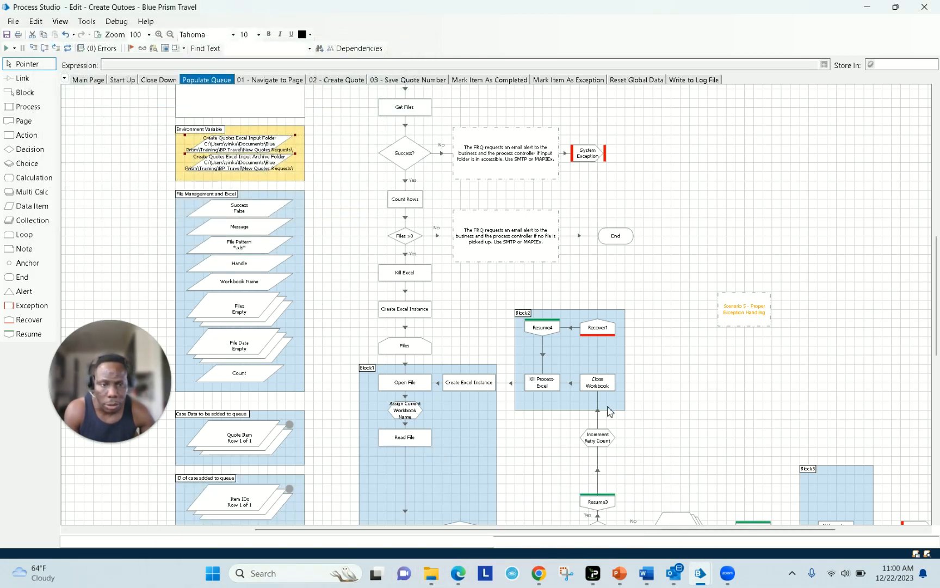
- Go to System > Processes > Environment Variables and auto-fit the Name column
{"action": "mouse_move", "coordinate": [700, 572]}
{"action": "left_click", "coordinate": [671, 509]}
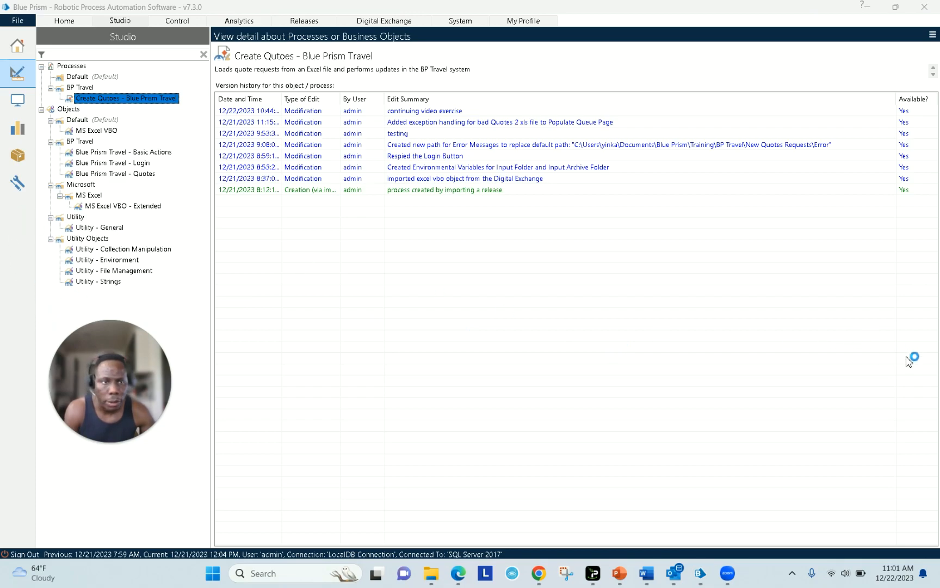
{"action": "left_click", "coordinate": [18, 184]}
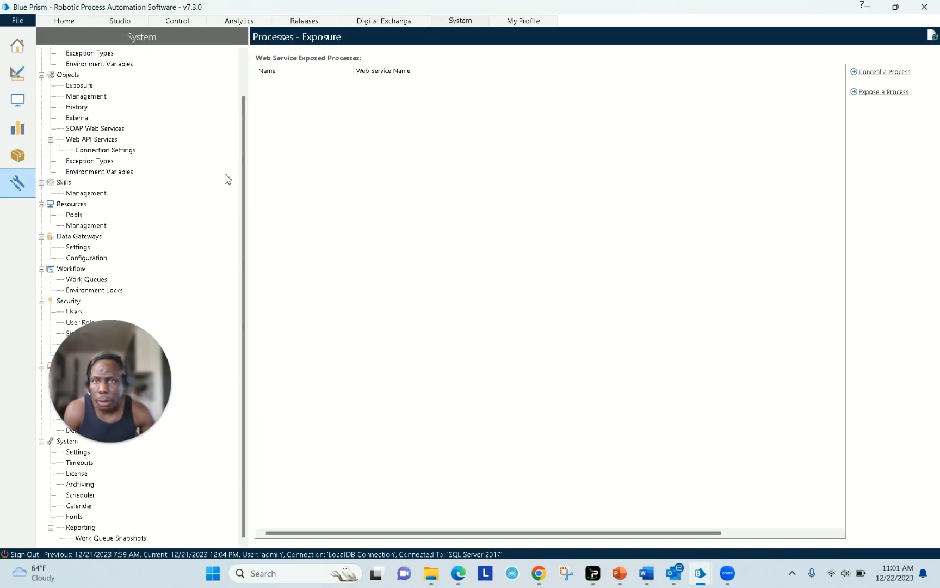
{"action": "scroll", "coordinate": [245, 177], "scroll_direction": "up", "scroll_amount": 2}
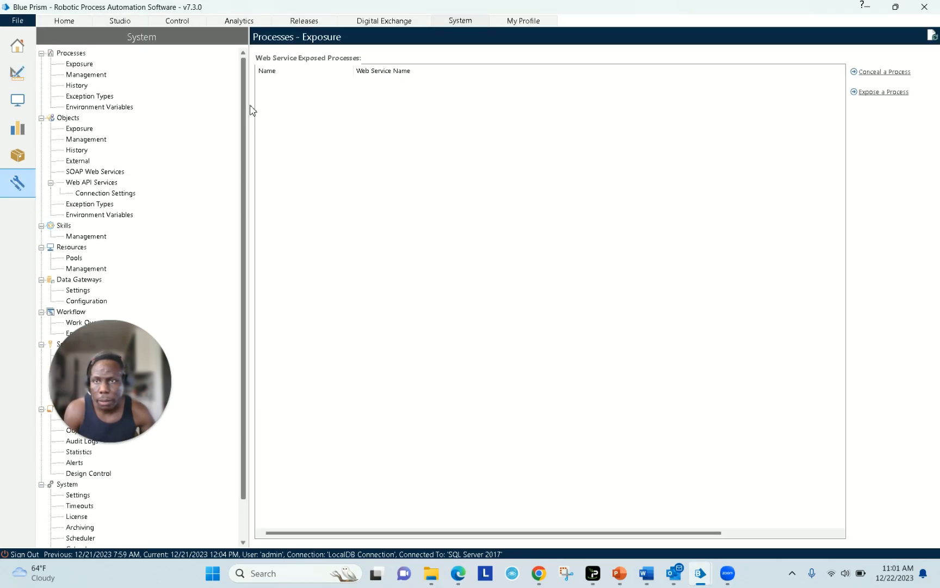
{"action": "left_click", "coordinate": [100, 107]}
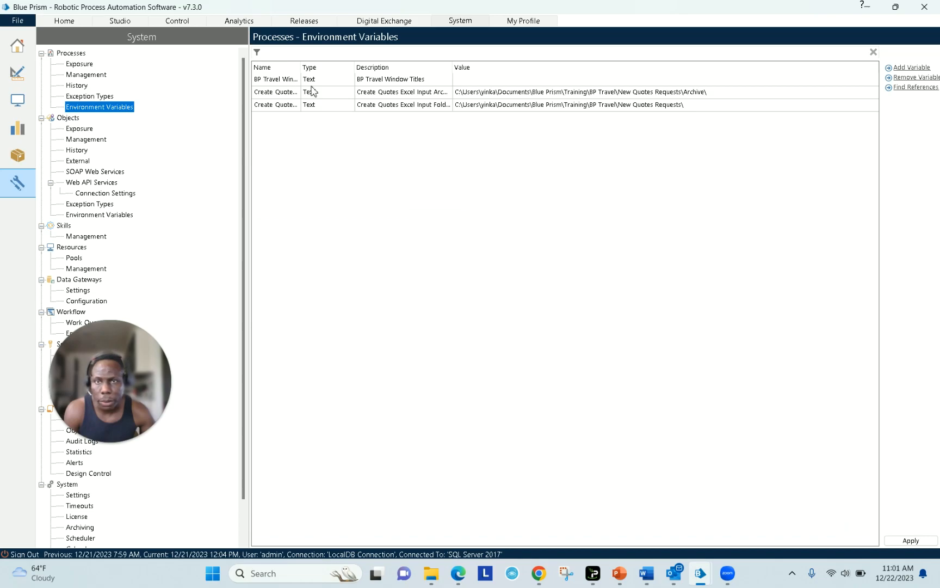
{"action": "left_click_drag", "start_coordinate": [300, 67], "coordinate": [365, 67]}
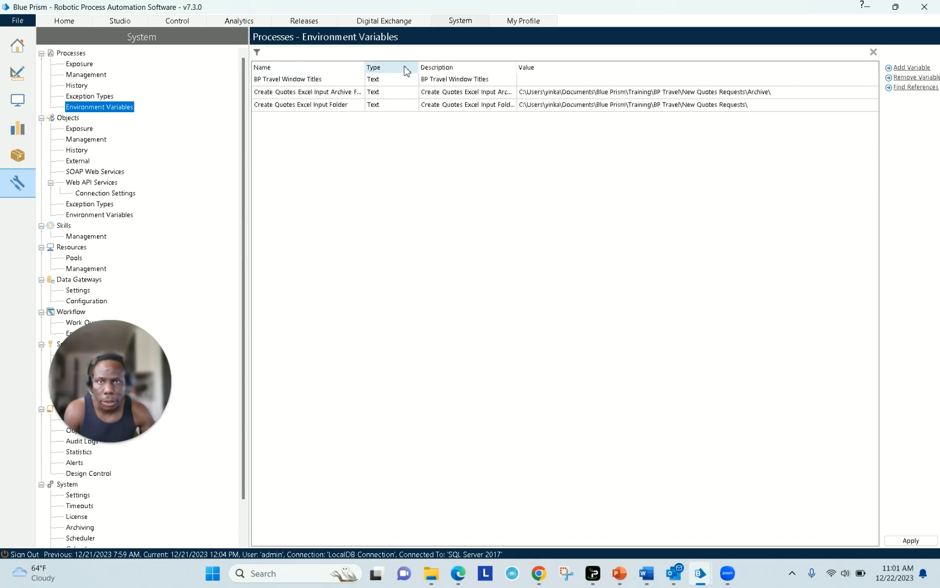
{"action": "double_click", "coordinate": [365, 68]}
- Review the three existing variables' names and values, then add a new blank variable row
{"action": "left_click", "coordinate": [372, 94]}
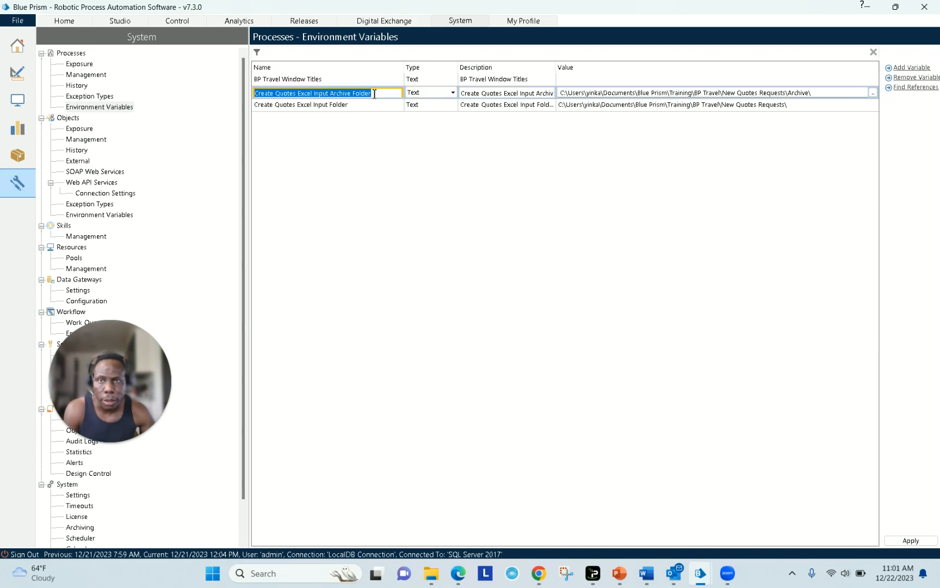
{"action": "left_click", "coordinate": [619, 94]}
{"action": "left_click", "coordinate": [619, 94]}
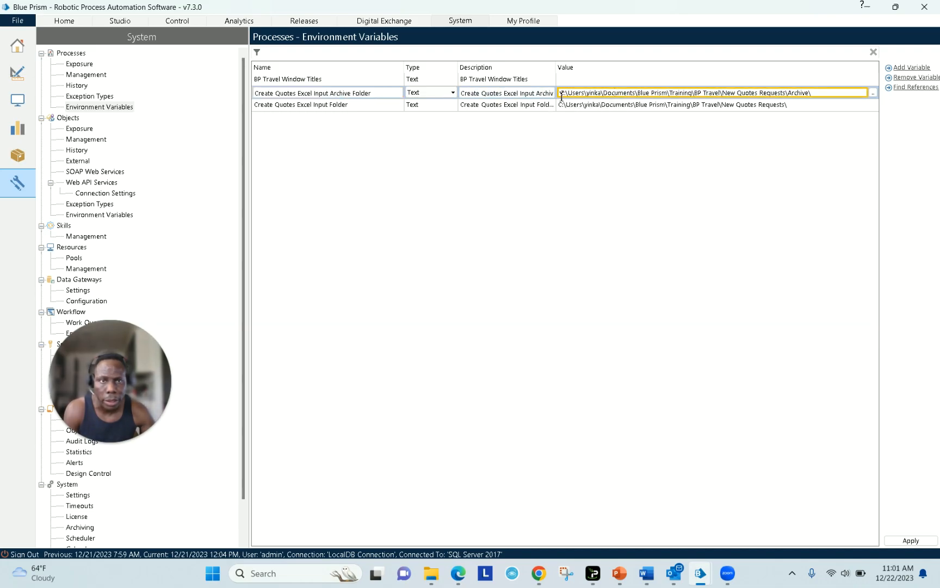
{"action": "left_click", "coordinate": [366, 106]}
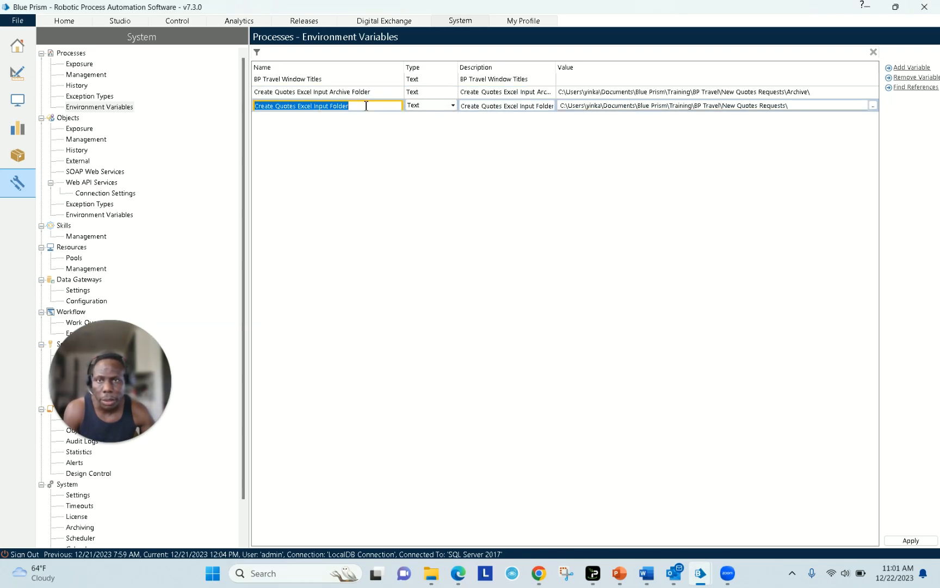
{"action": "left_click", "coordinate": [589, 105]}
{"action": "left_click", "coordinate": [346, 79]}
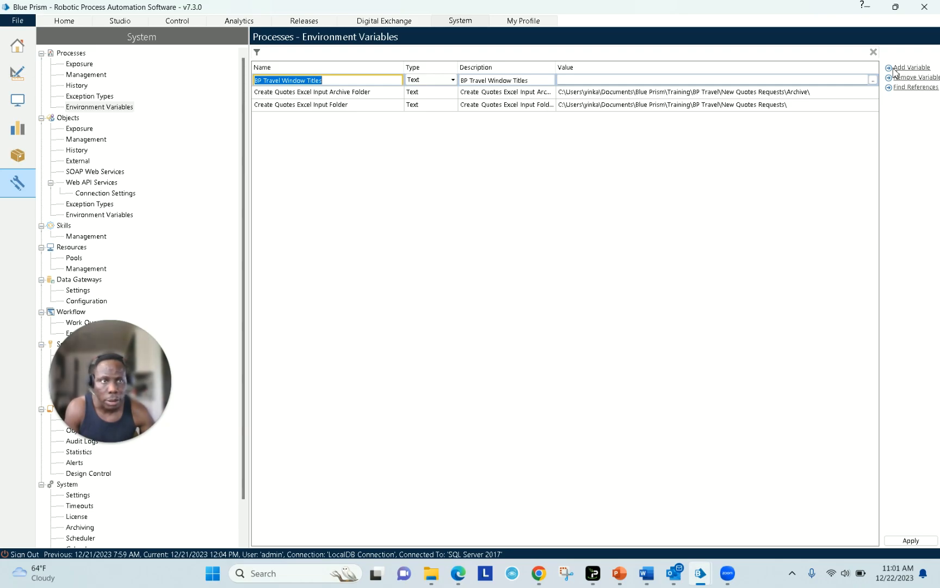
{"action": "left_click", "coordinate": [866, 80]}
{"action": "left_click", "coordinate": [903, 67]}
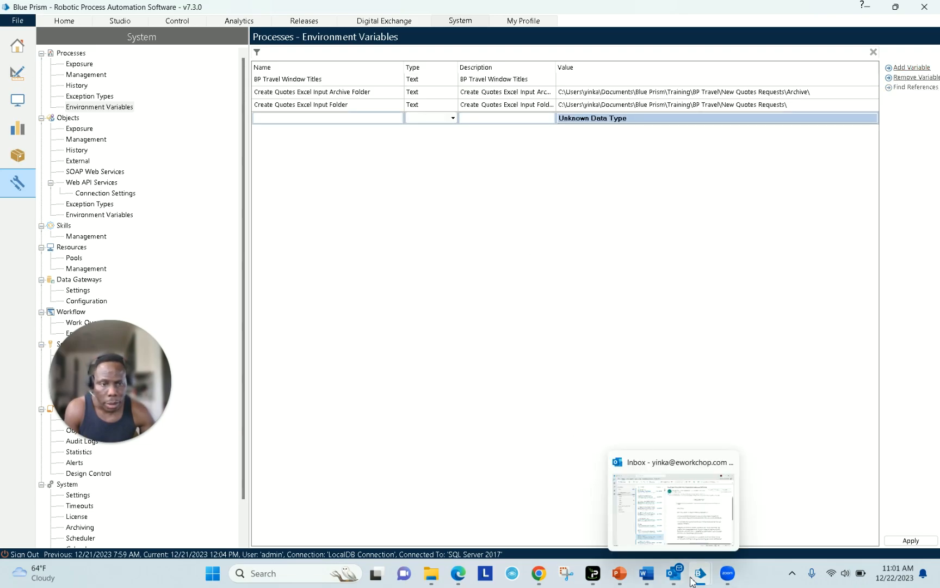
- Name the new variable 'Launch URL', type Text, with description 'BP Travel Application URL'
{"action": "left_click", "coordinate": [646, 578]}
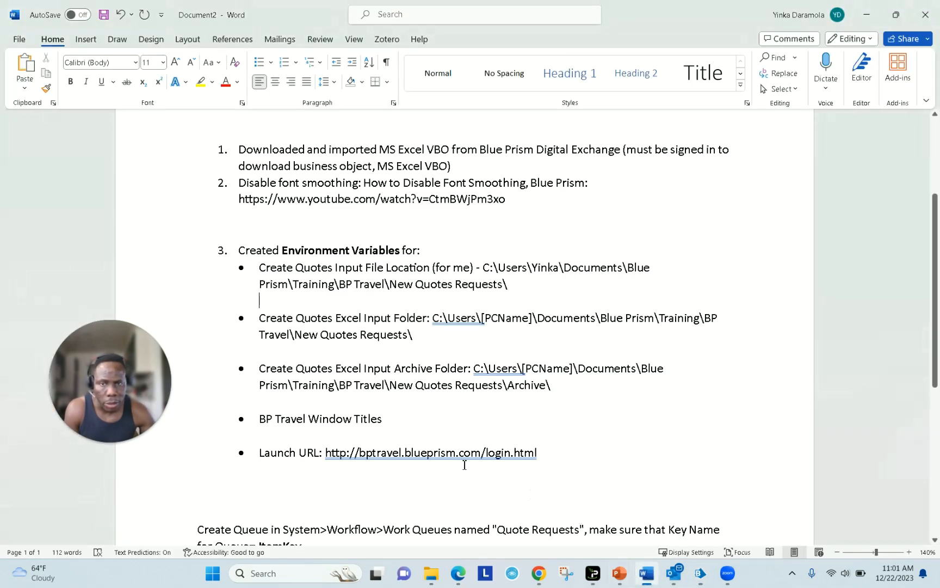
{"action": "left_click_drag", "start_coordinate": [302, 453], "coordinate": [260, 452]}
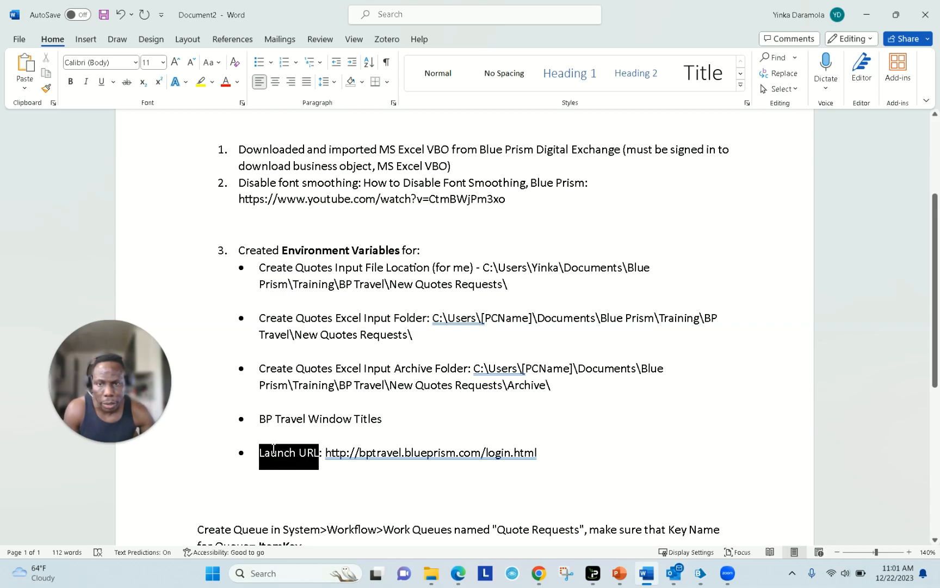
{"action": "left_click", "coordinate": [867, 15]}
{"action": "left_click", "coordinate": [396, 121]}
{"action": "left_click", "coordinate": [397, 121]}
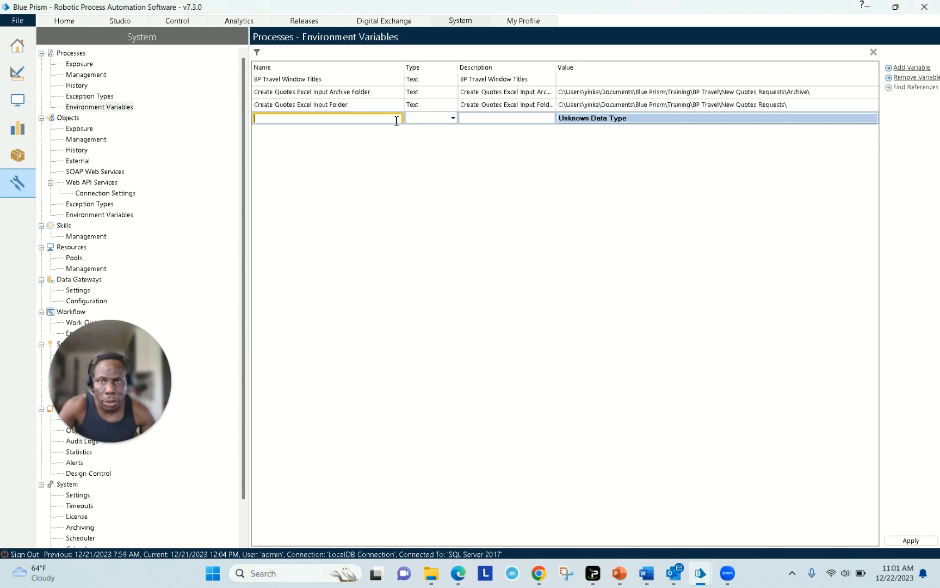
{"action": "type", "text": "•\tLaunch URL"}
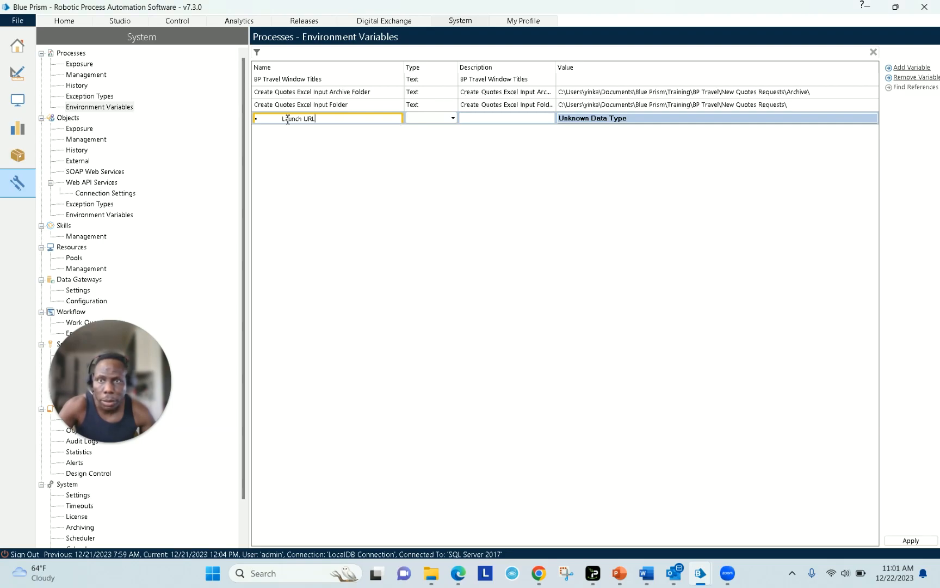
{"action": "key", "text": "Home"}
{"action": "key", "text": "Delete"}
{"action": "key", "text": "Delete"}
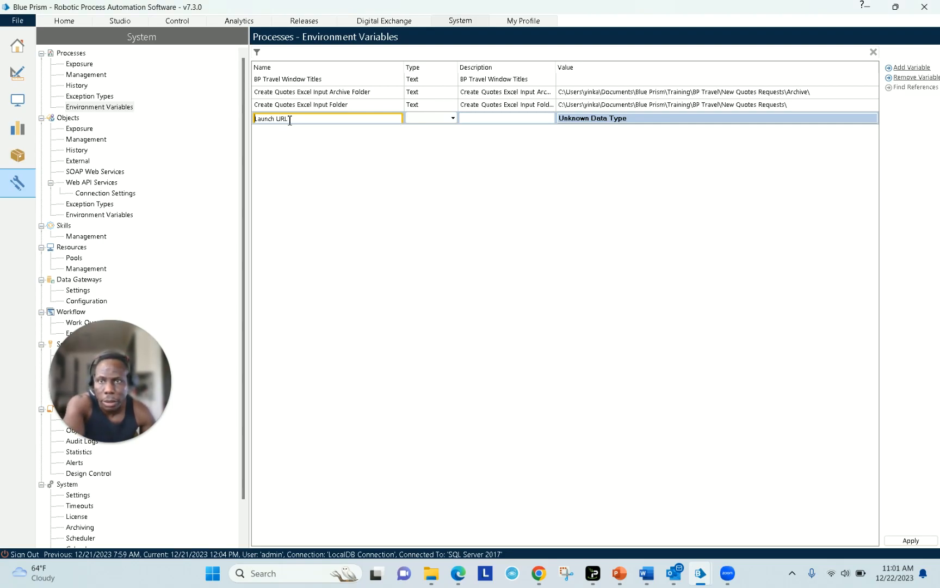
{"action": "left_click", "coordinate": [420, 120]}
{"action": "left_click", "coordinate": [452, 118]}
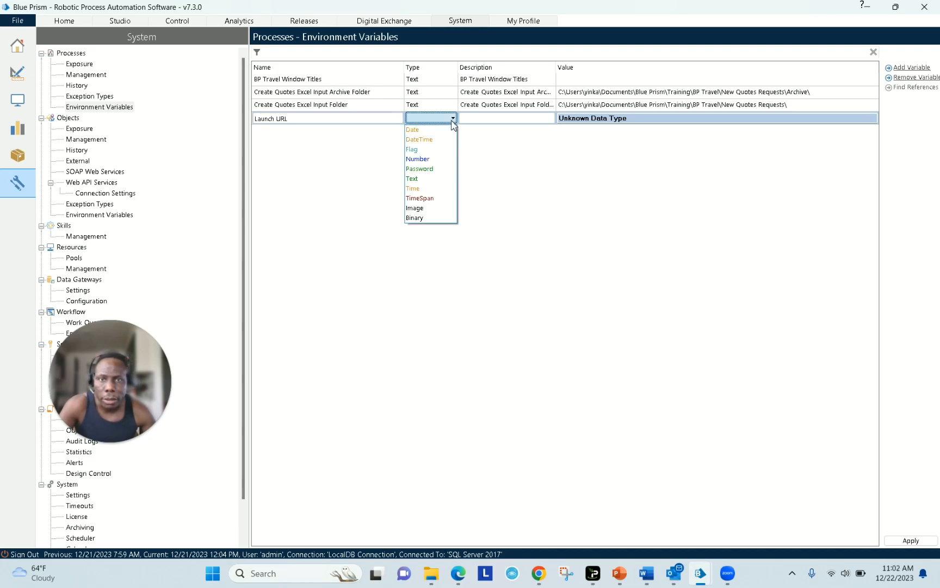
{"action": "left_click", "coordinate": [435, 178]}
{"action": "left_click", "coordinate": [483, 120]}
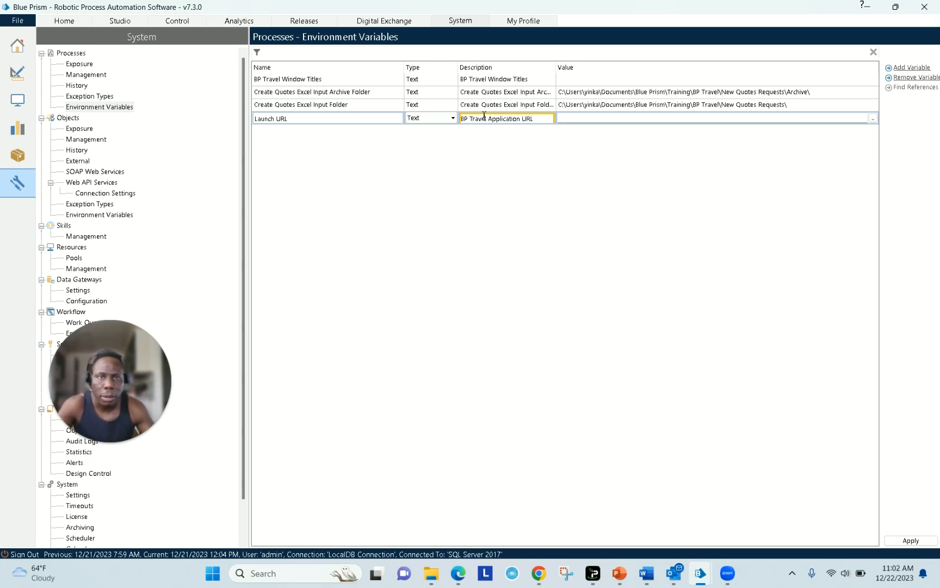
{"action": "left_click", "coordinate": [580, 118]}
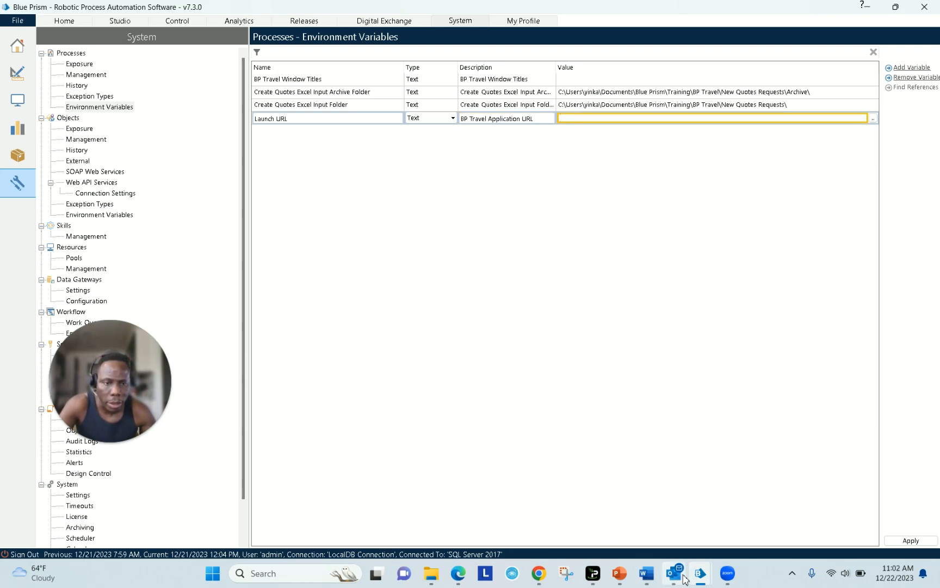
{"action": "left_click", "coordinate": [646, 573]}
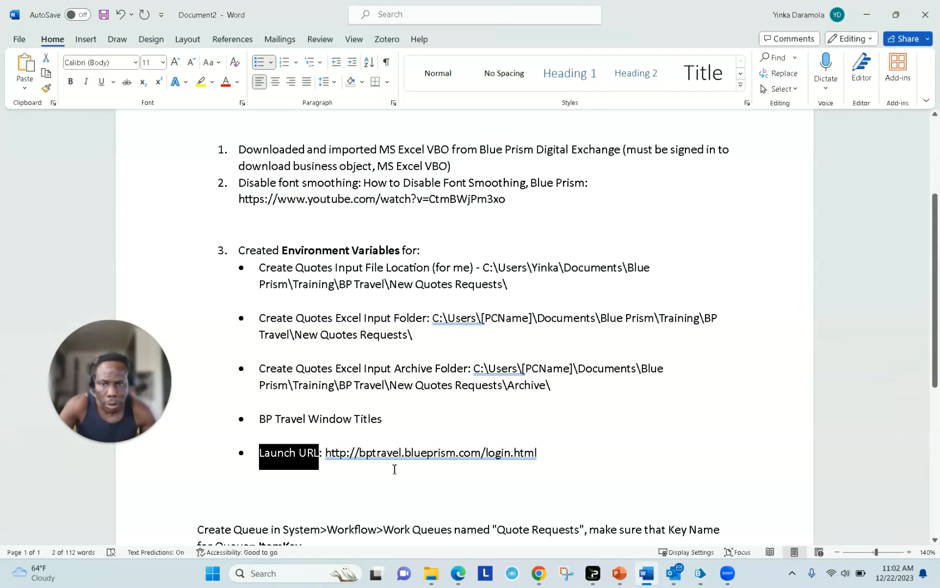
{"action": "left_click_drag", "start_coordinate": [326, 453], "coordinate": [454, 453]}
{"action": "left_click", "coordinate": [539, 455]}
{"action": "left_click_drag", "start_coordinate": [538, 455], "coordinate": [327, 453]}
{"action": "key", "text": "ctrl+c"}
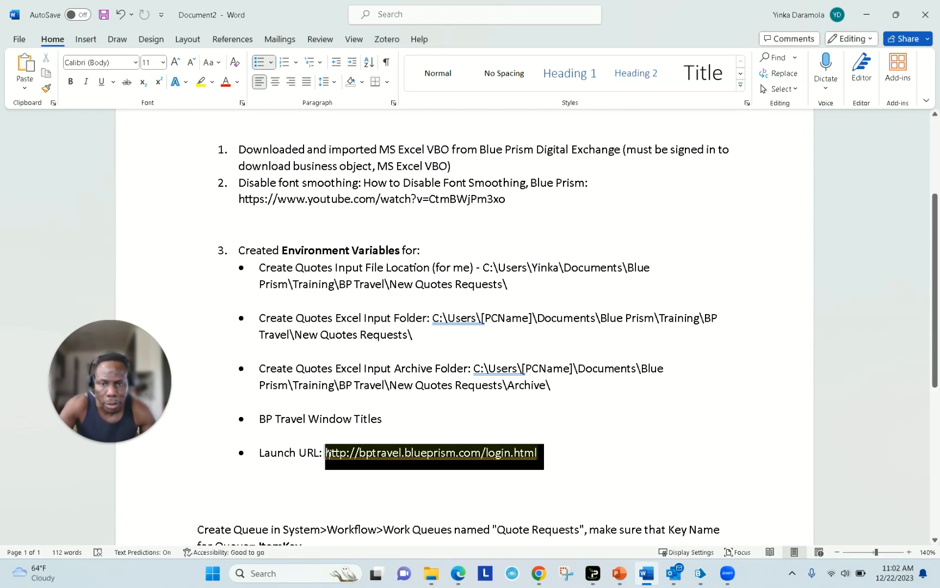
{"action": "left_click", "coordinate": [867, 14]}
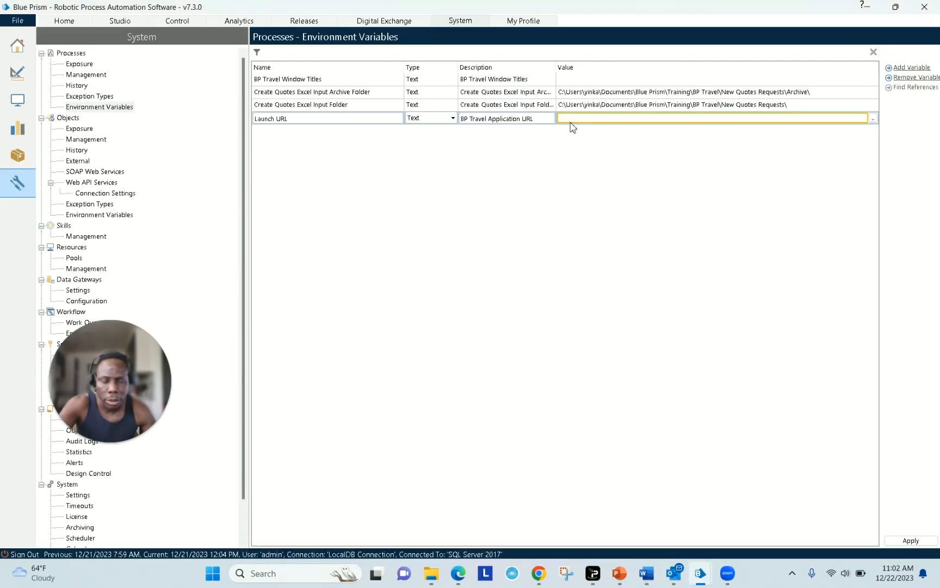
{"action": "key", "text": "ctrl+v"}
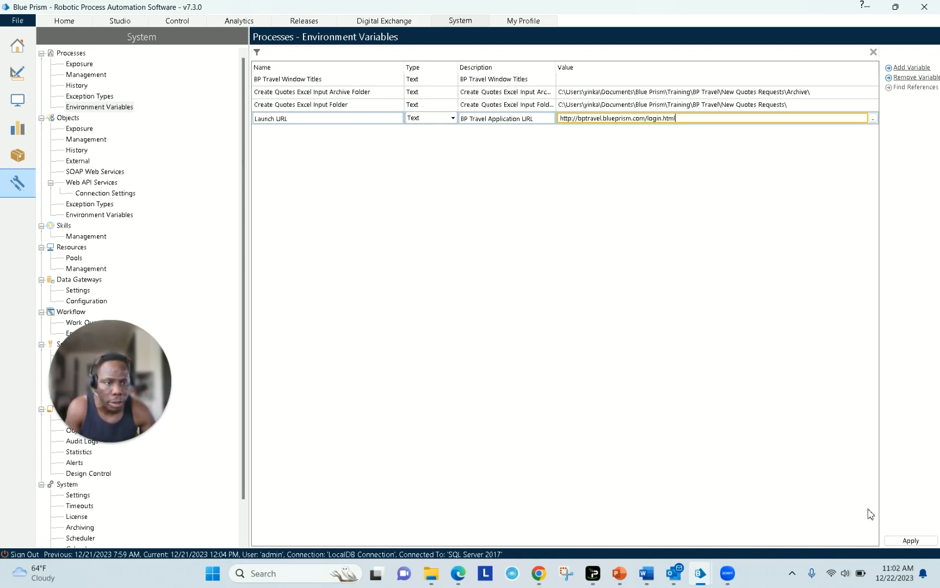
{"action": "left_click", "coordinate": [920, 544]}
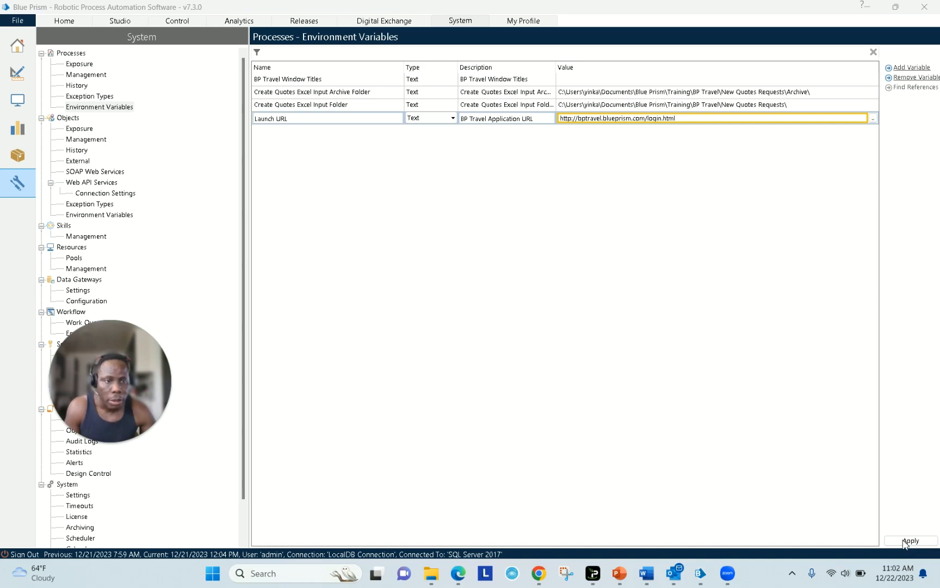
{"action": "left_click", "coordinate": [162, 278]}
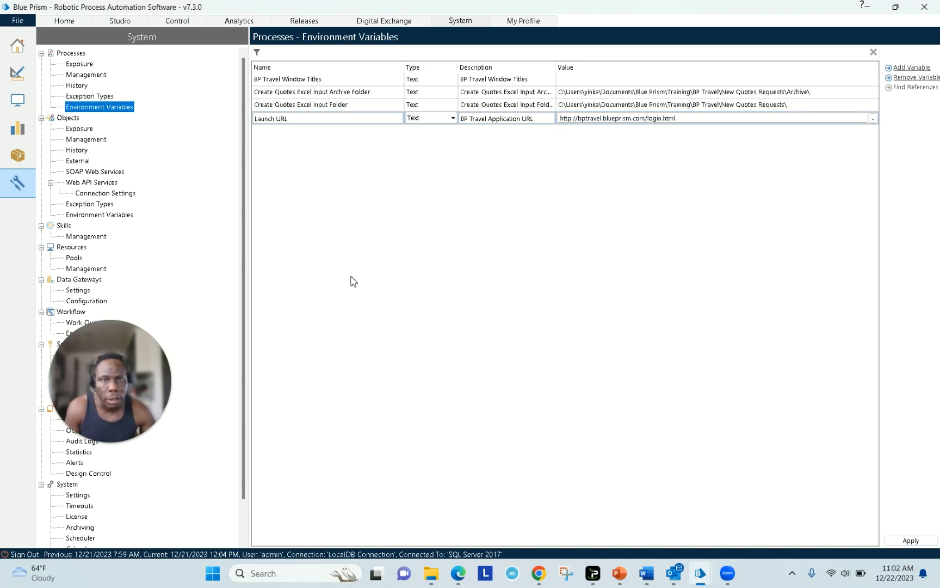
{"action": "left_click", "coordinate": [910, 543]}
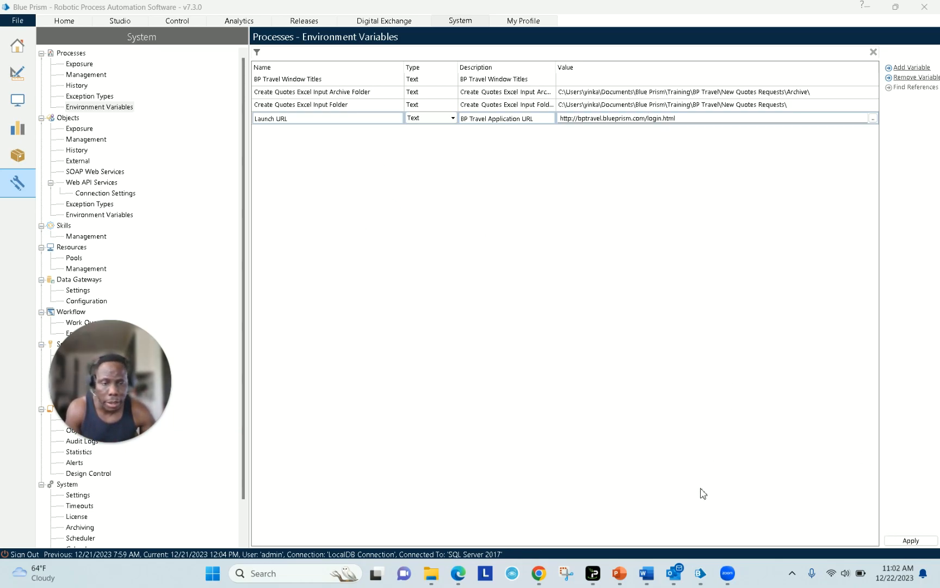
- Recheck that Create Quotes Excel Input Folder remains a Text item exposed as an Environment variable
{"action": "mouse_move", "coordinate": [700, 573]}
{"action": "left_click", "coordinate": [748, 520]}
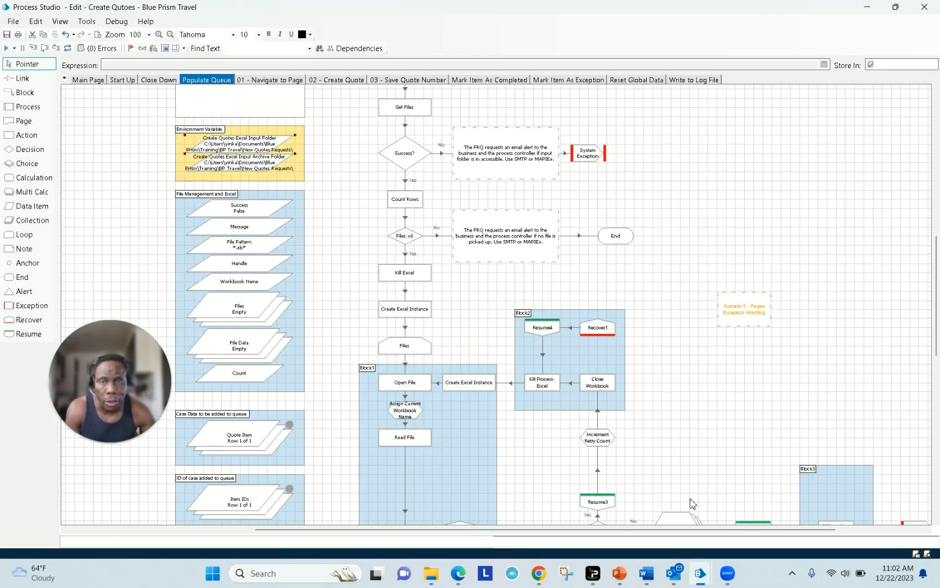
{"action": "double_click", "coordinate": [251, 151]}
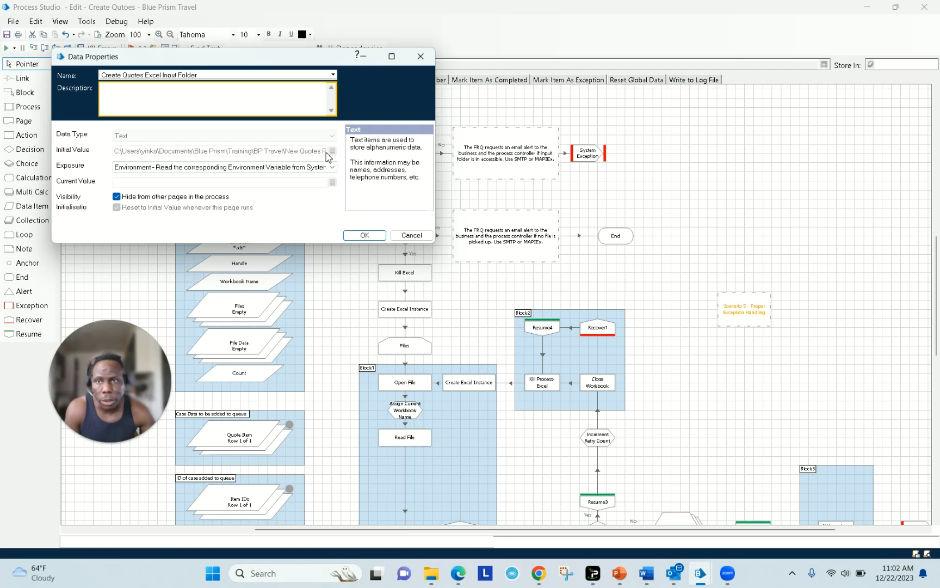
{"action": "left_click", "coordinate": [332, 167]}
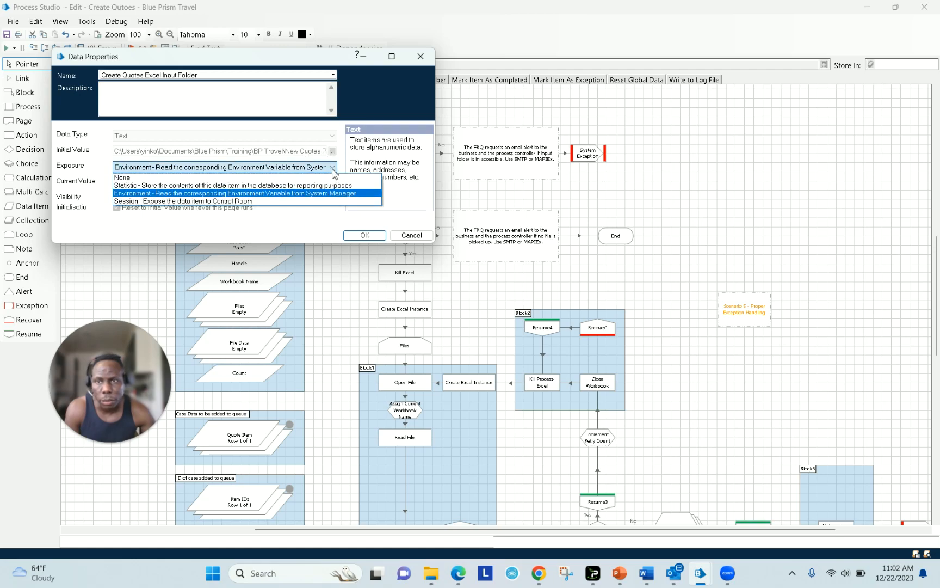
{"action": "left_click", "coordinate": [321, 193]}
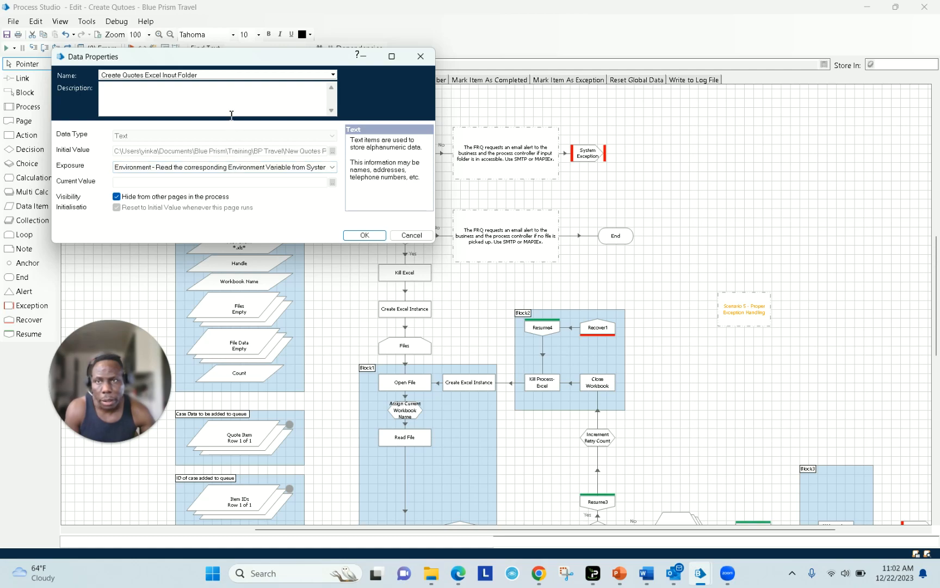
{"action": "left_click", "coordinate": [214, 77]}
{"action": "left_click", "coordinate": [205, 77]}
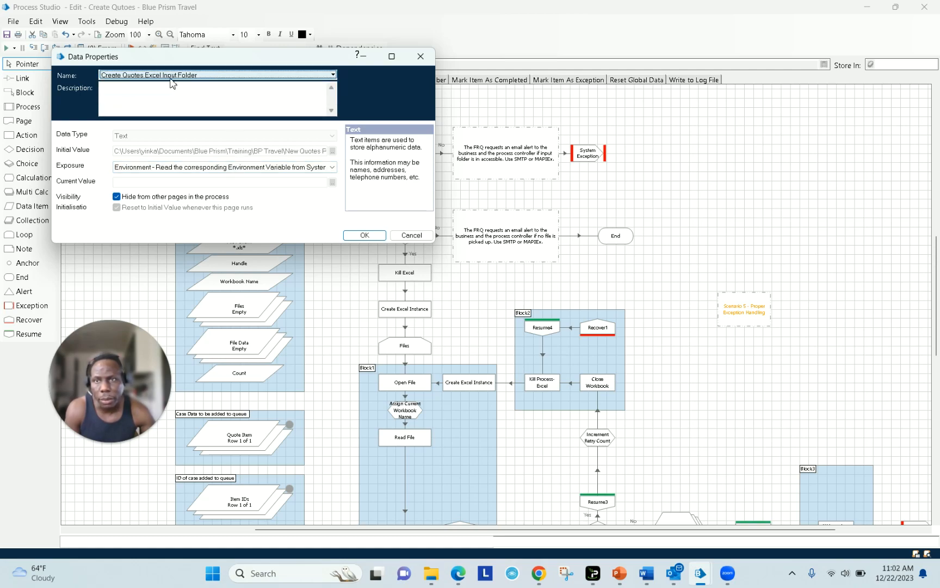
{"action": "left_click", "coordinate": [360, 235]}
{"action": "mouse_move", "coordinate": [716, 581]}
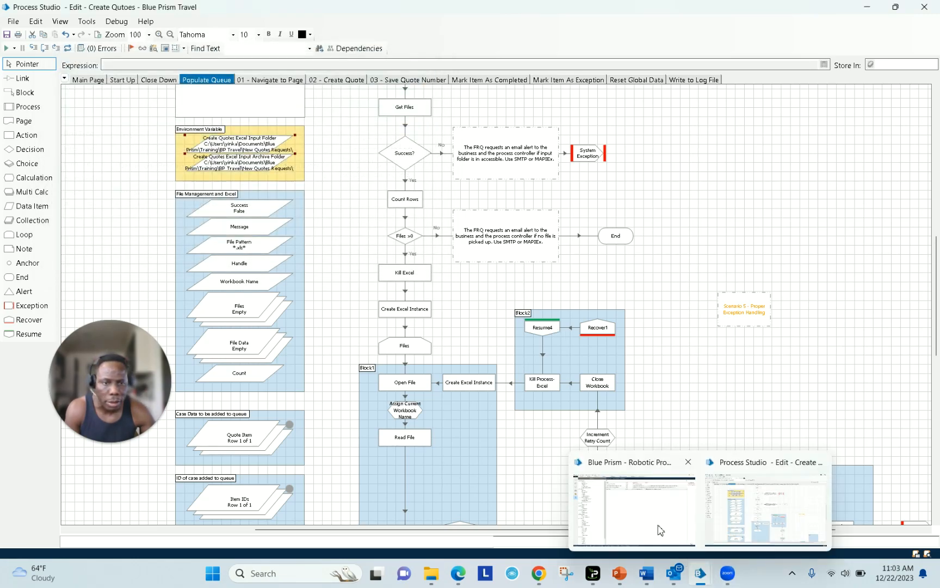
{"action": "left_click", "coordinate": [656, 529]}
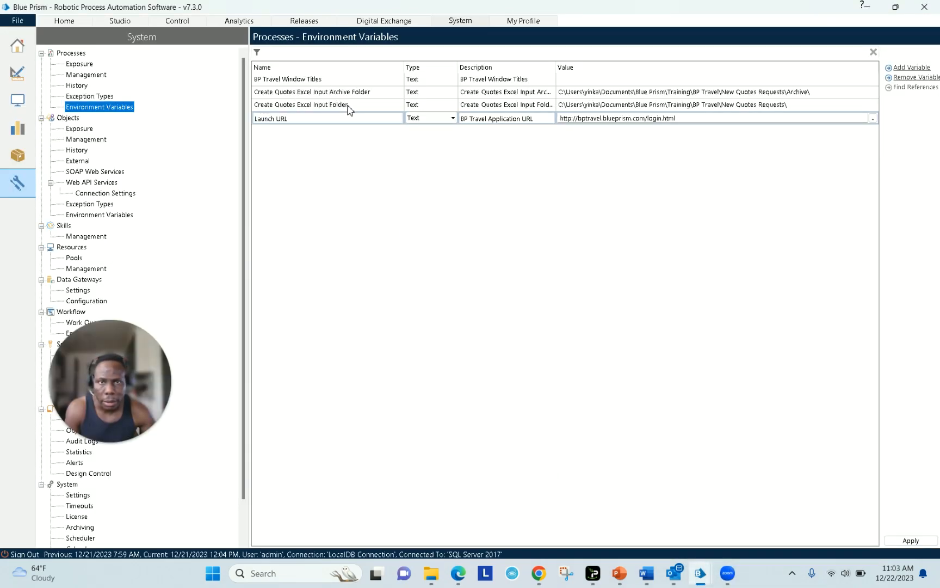
- Confirm the Create Quotes Excel Input Folder points to the New Quotes Requests folder, then return to Process Studio
{"action": "left_click", "coordinate": [681, 105]}
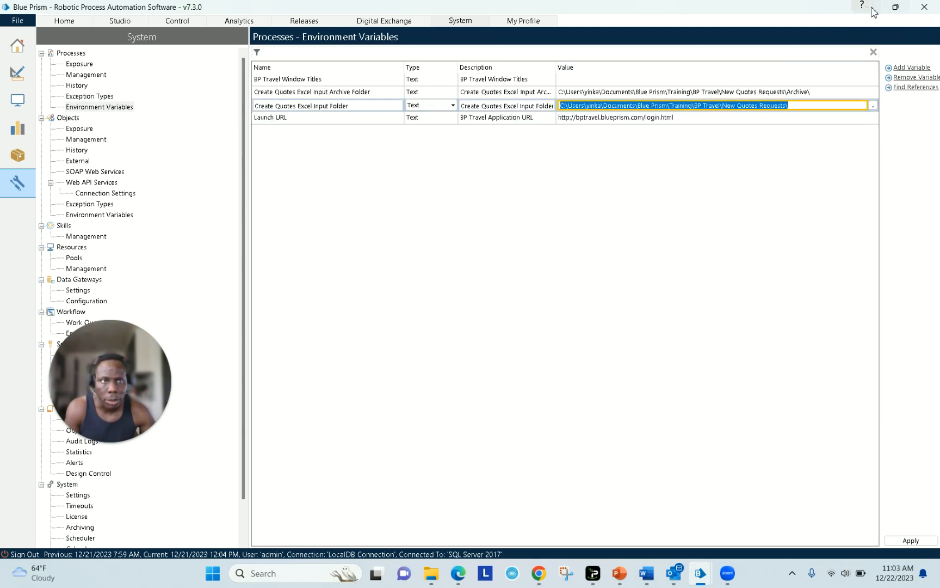
{"action": "mouse_move", "coordinate": [697, 573]}
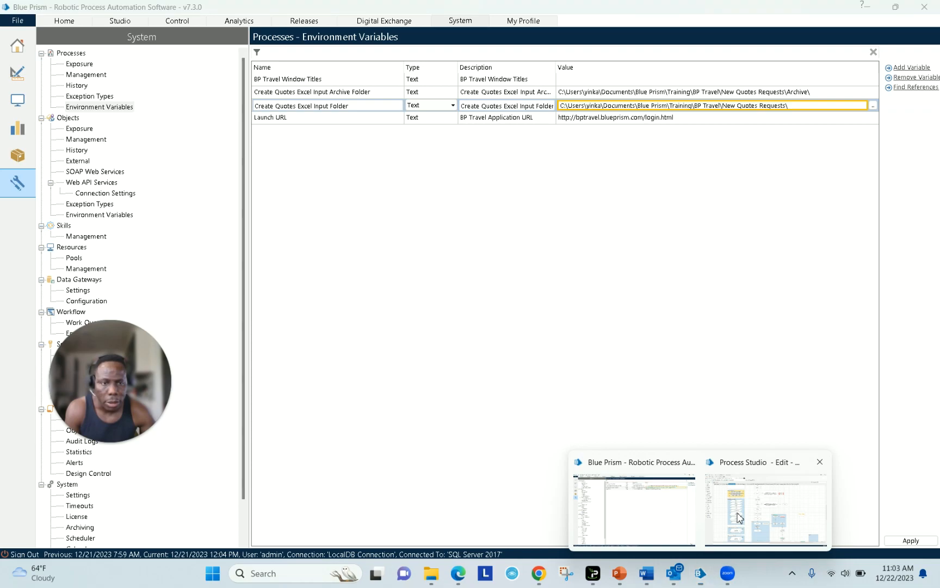
{"action": "left_click", "coordinate": [724, 517]}
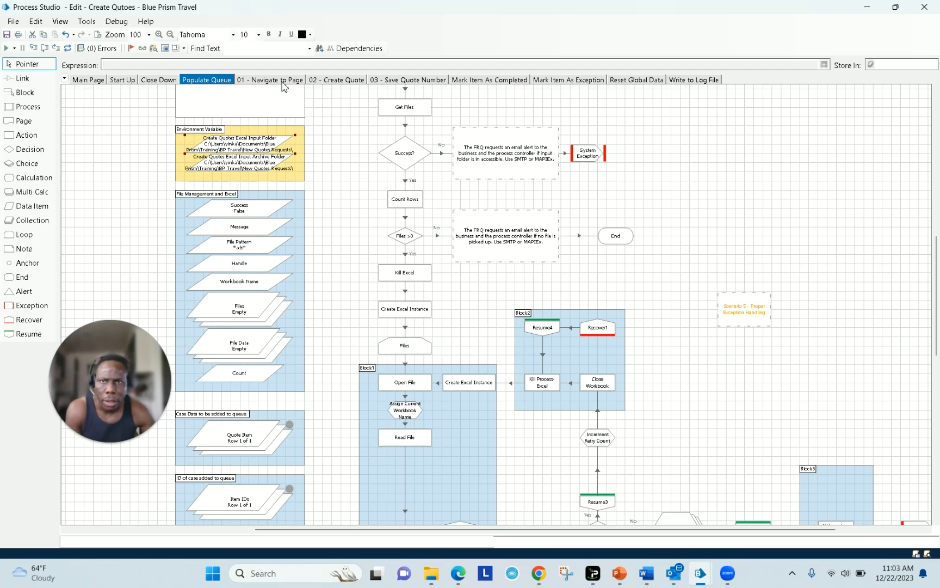
- From the Create Quotes Start Up page, open the Launch BP Travel action in Object Studio
{"action": "left_click", "coordinate": [339, 80]}
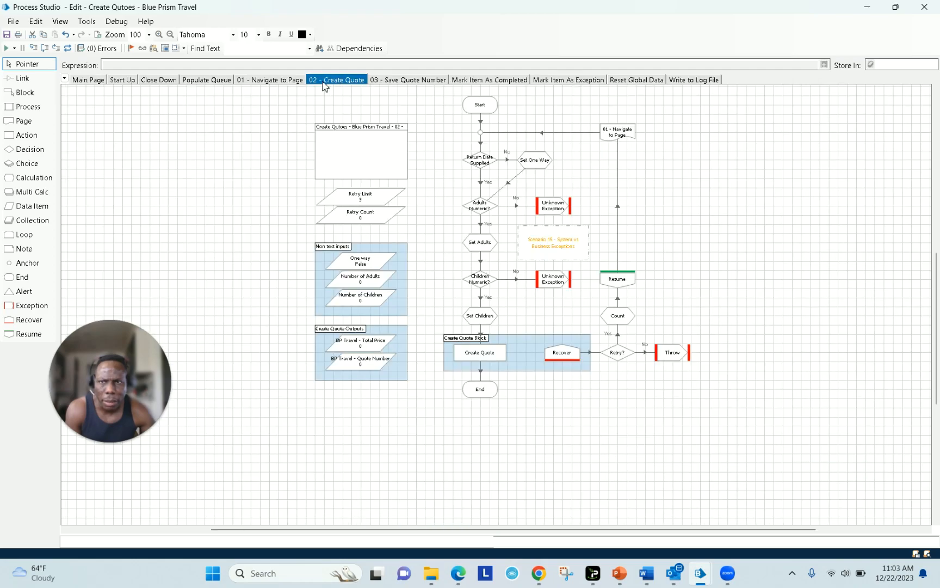
{"action": "left_click", "coordinate": [122, 81]}
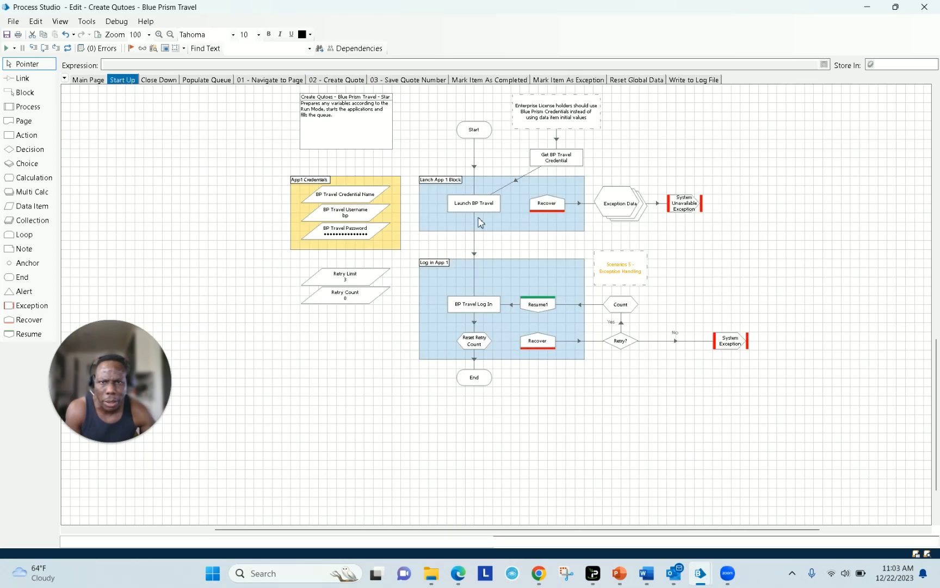
{"action": "right_click", "coordinate": [479, 209]}
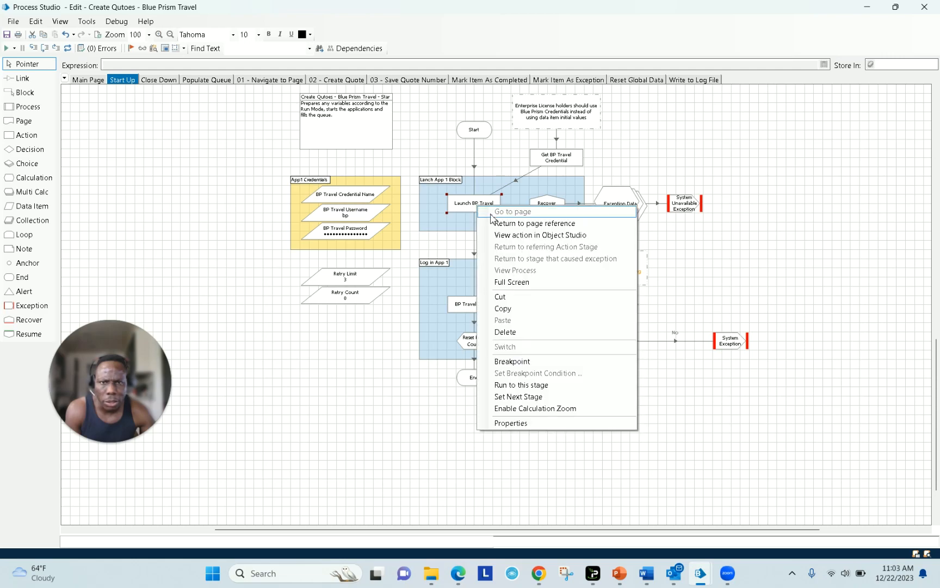
{"action": "left_click", "coordinate": [523, 235]}
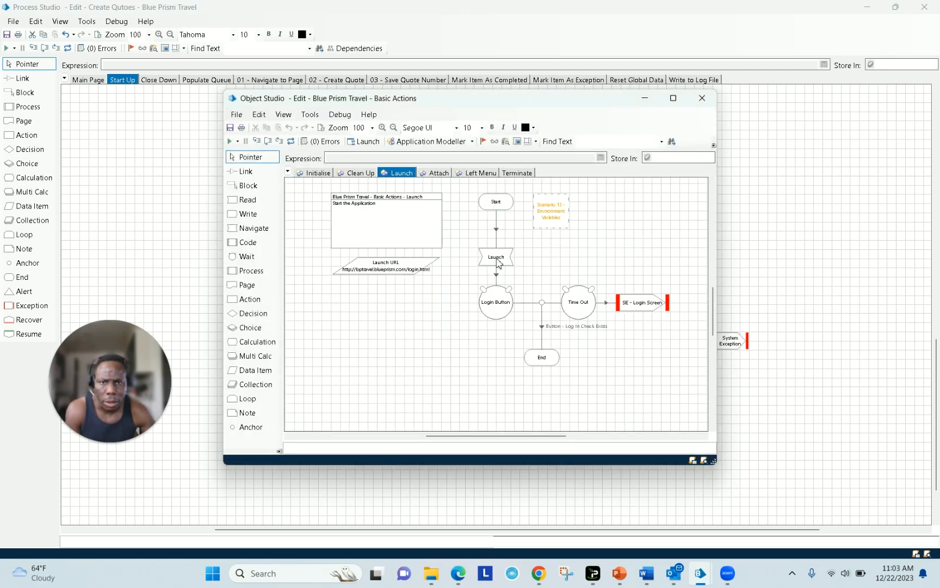
- Try Environment exposure on the Launch URL data item, then discard the change
{"action": "double_click", "coordinate": [415, 271]}
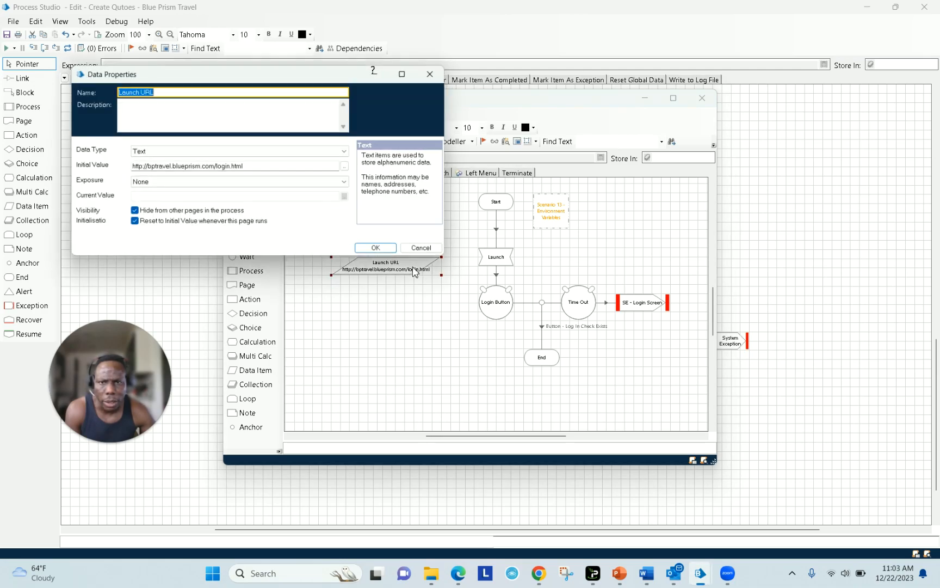
{"action": "left_click", "coordinate": [347, 183]}
{"action": "left_click", "coordinate": [342, 209]}
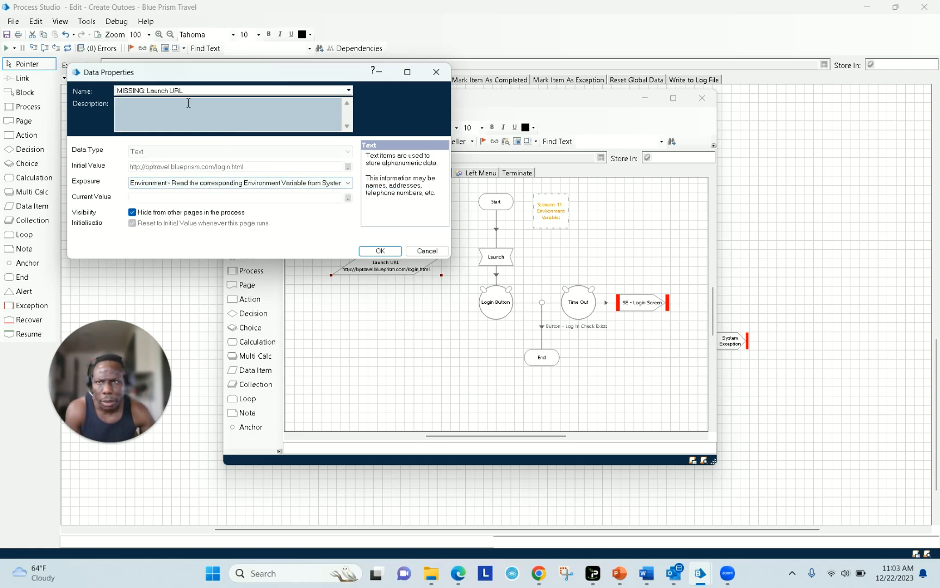
{"action": "left_click", "coordinate": [156, 92]}
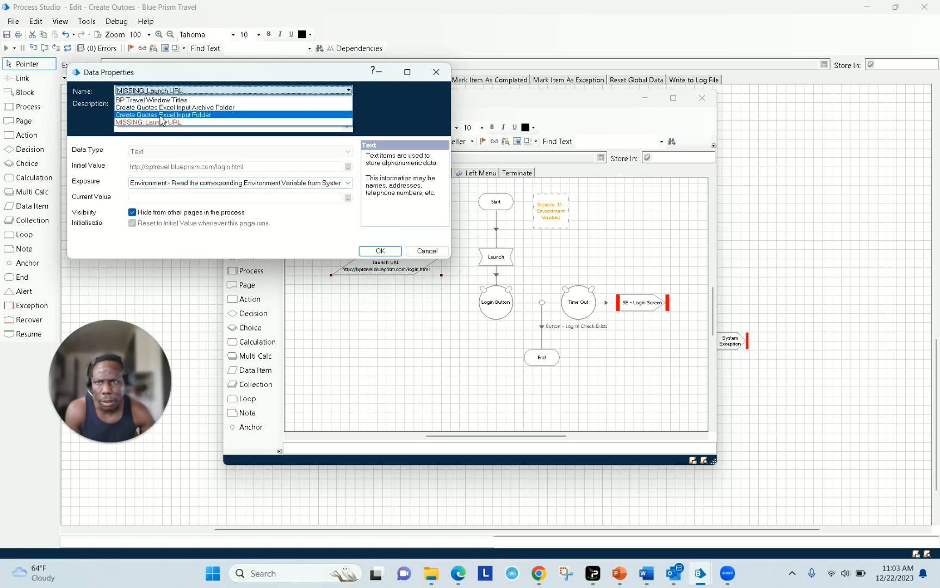
{"action": "left_click", "coordinate": [389, 250]}
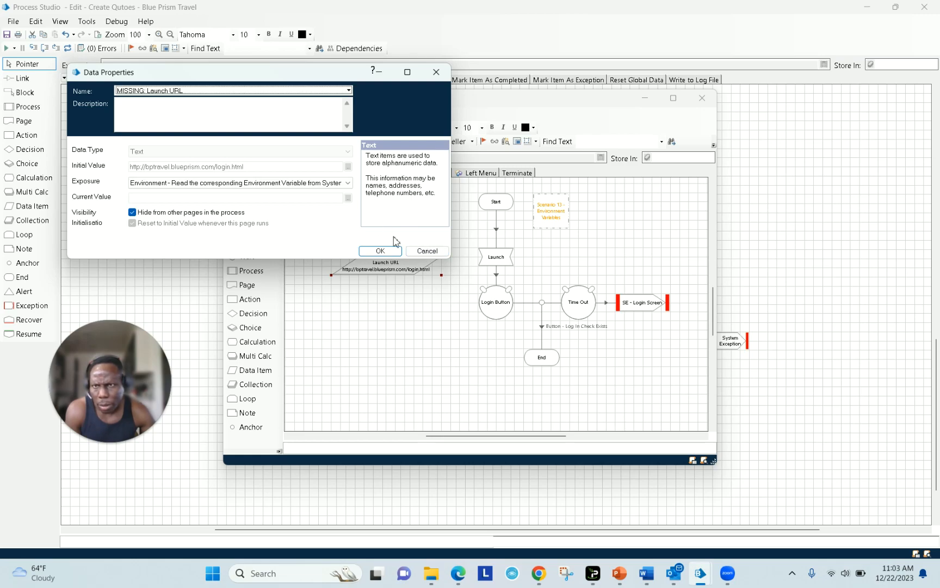
{"action": "left_click", "coordinate": [424, 250]}
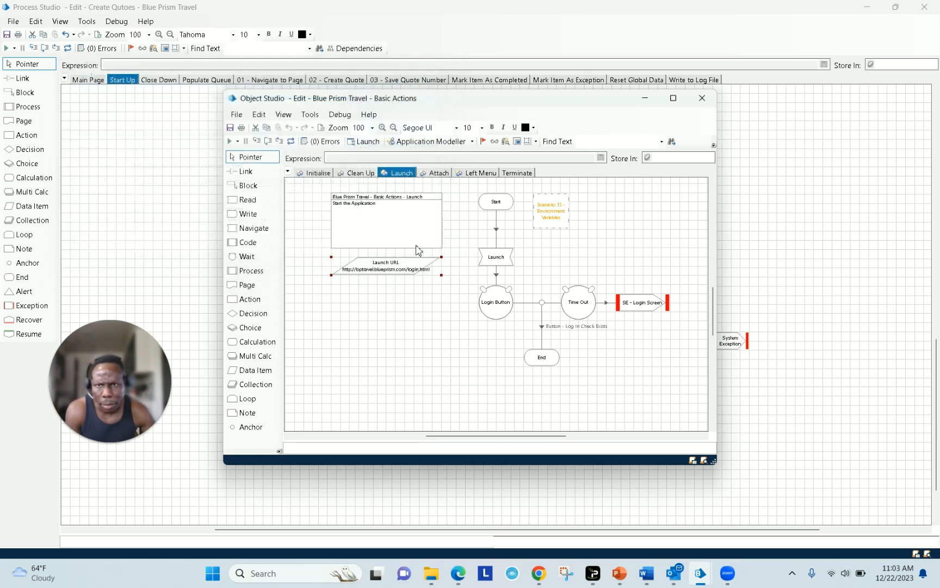
- Copy the Launch URL data item's name, close Object Studio, and return to the environment variables list
{"action": "double_click", "coordinate": [400, 267]}
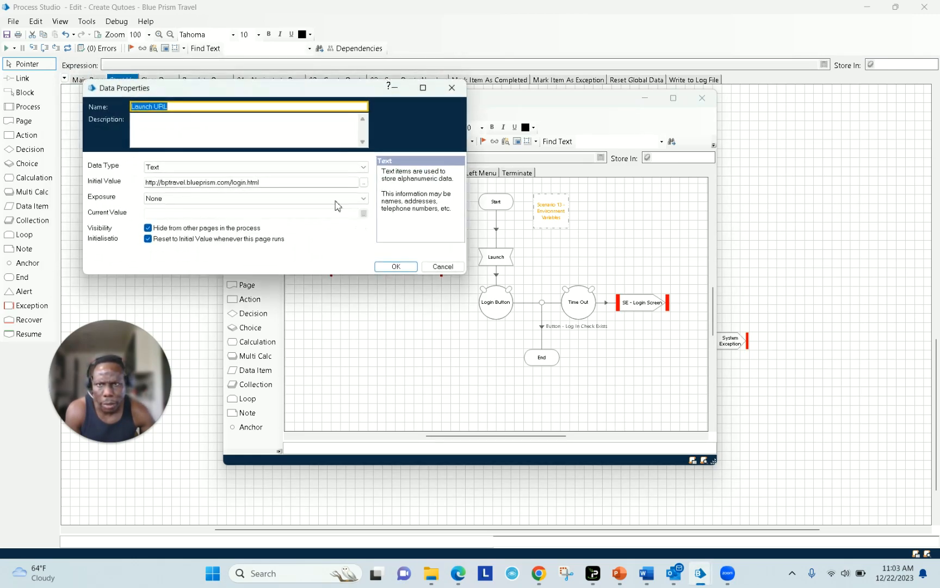
{"action": "right_click", "coordinate": [170, 106]}
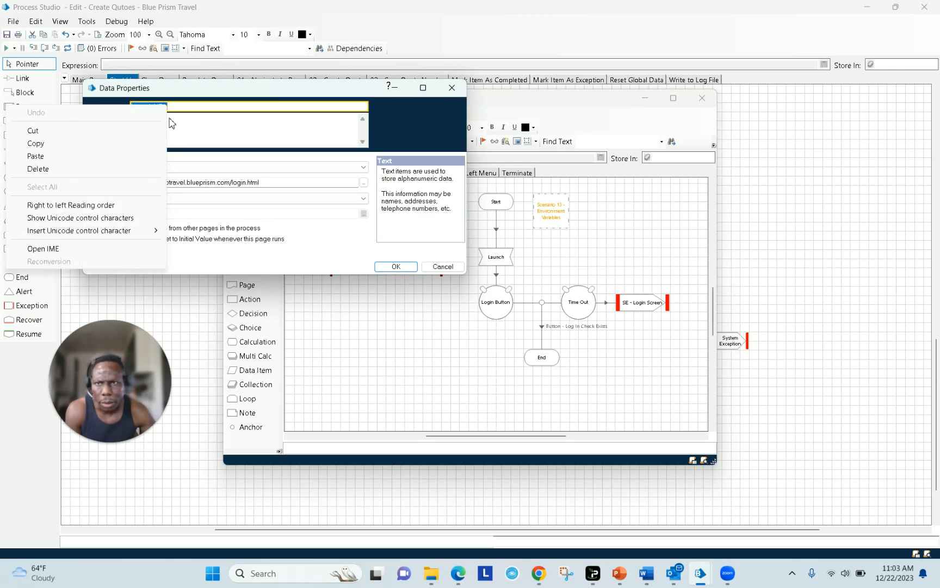
{"action": "left_click", "coordinate": [101, 142]}
{"action": "left_click", "coordinate": [441, 266]}
{"action": "left_click", "coordinate": [702, 97]}
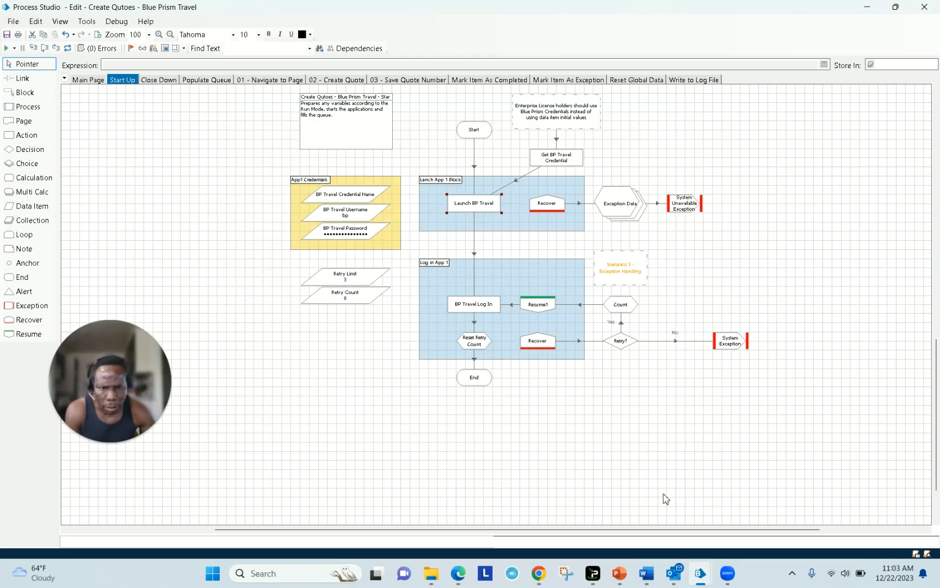
{"action": "left_click", "coordinate": [701, 573]}
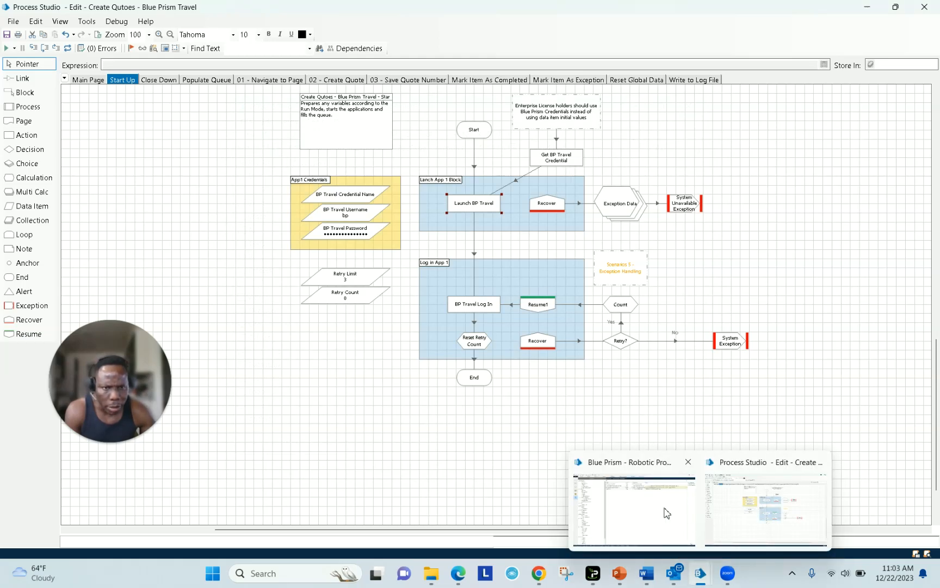
{"action": "left_click", "coordinate": [666, 511]}
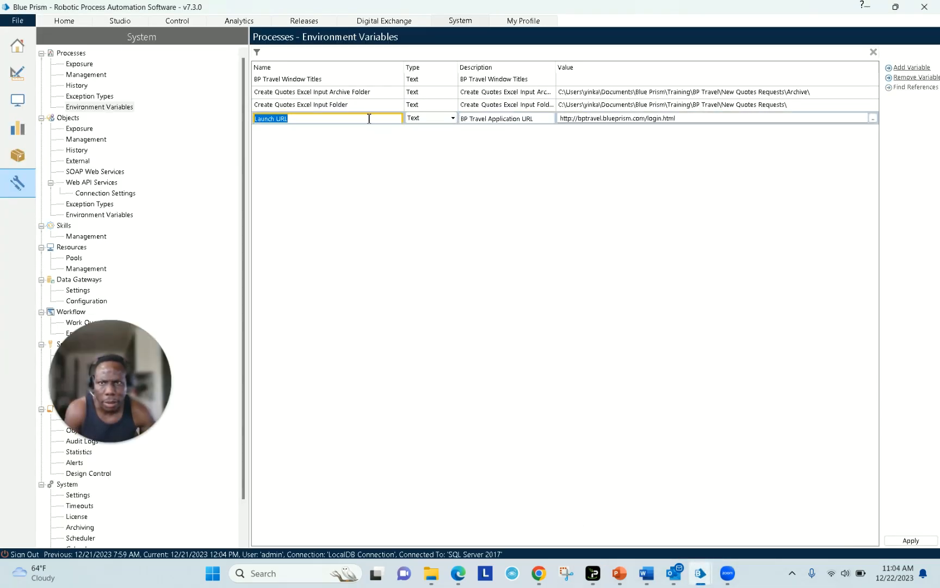
- Apply the new Launch URL environment variable to save it
{"action": "left_click", "coordinate": [374, 119]}
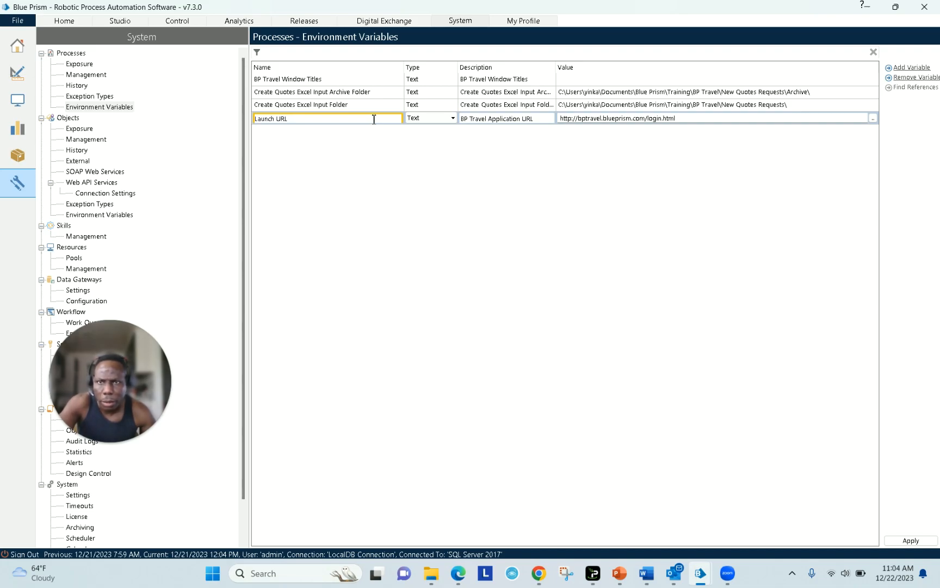
{"action": "left_click", "coordinate": [402, 118]}
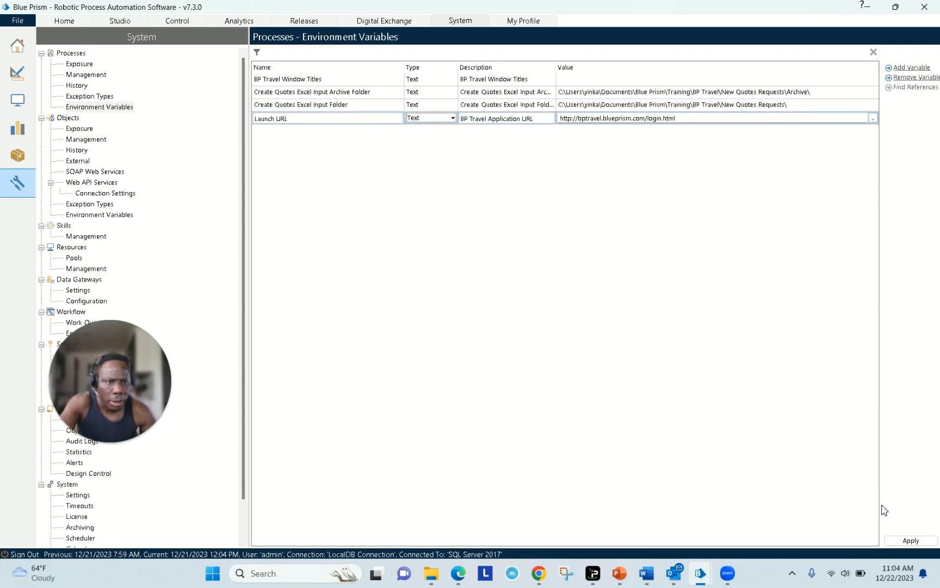
{"action": "left_click", "coordinate": [905, 542]}
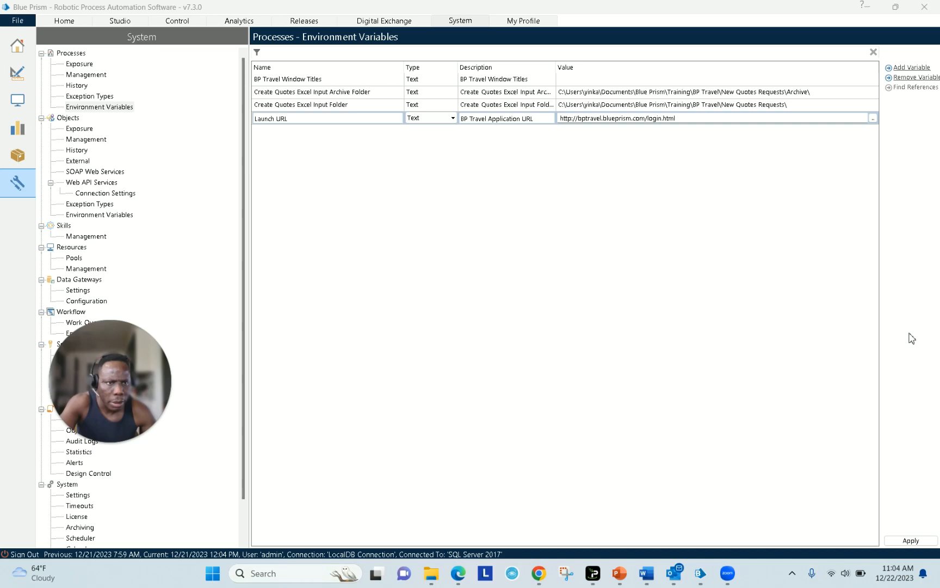
{"action": "left_click", "coordinate": [919, 539]}
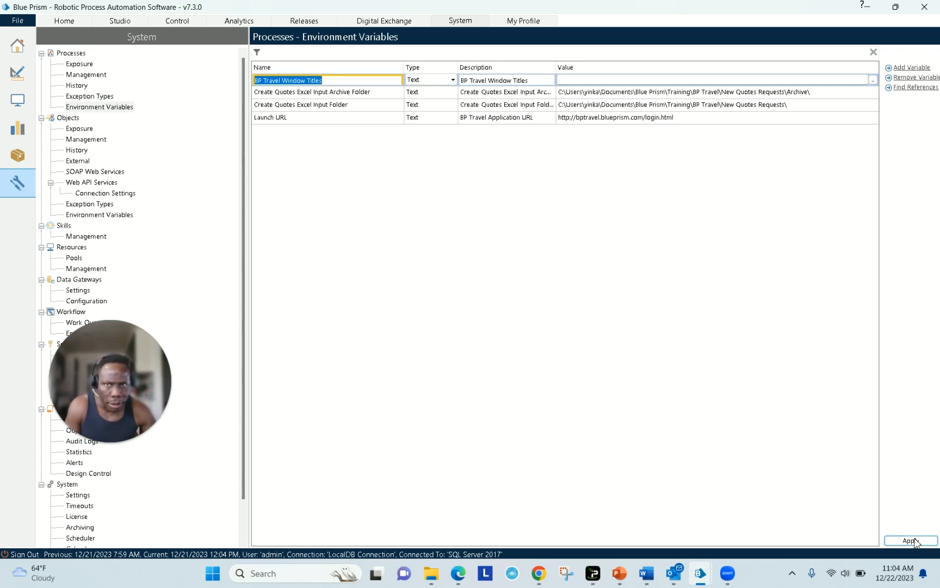
{"action": "key", "text": "Tab"}
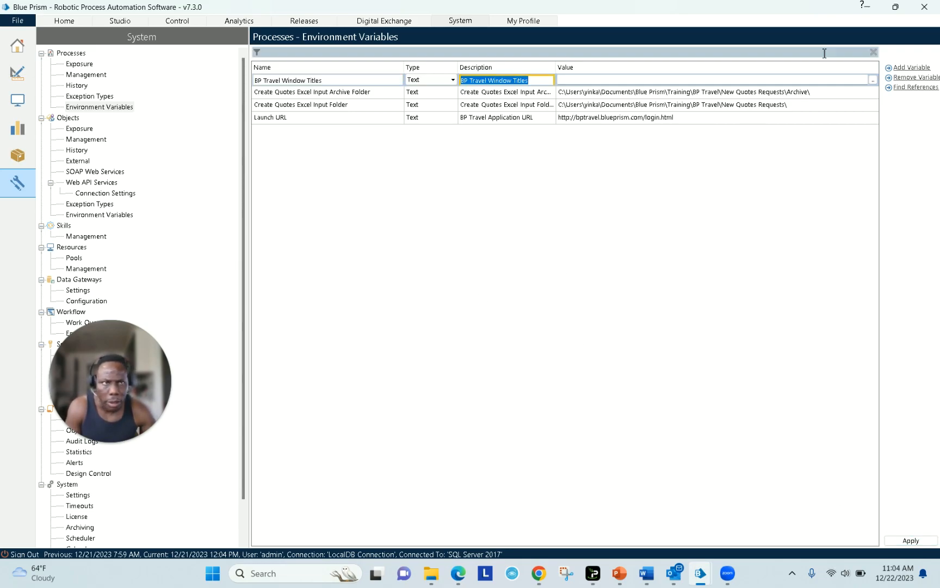
- Return to the Create Quotes Start Up page in Process Studio
{"action": "left_click", "coordinate": [864, 6]}
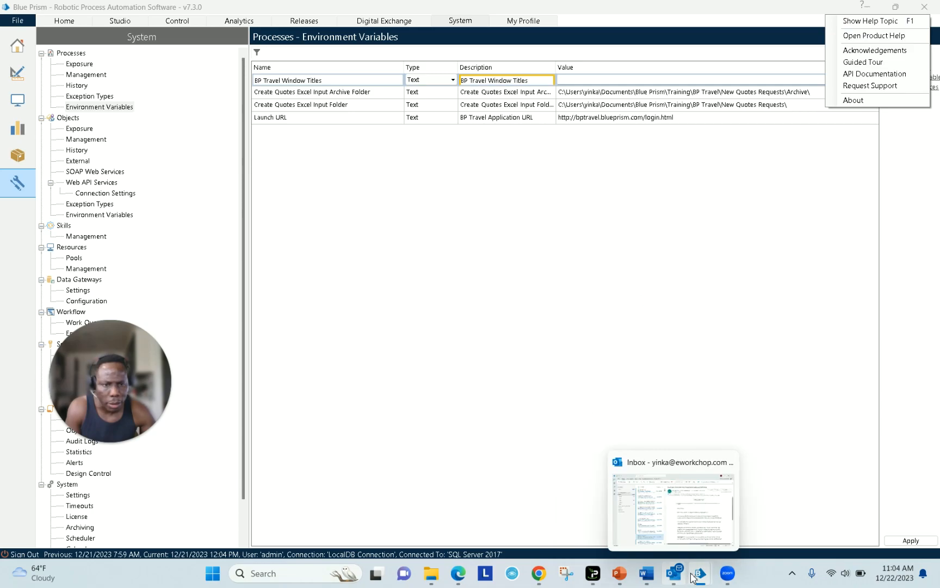
{"action": "mouse_move", "coordinate": [700, 573]}
{"action": "left_click", "coordinate": [754, 506]}
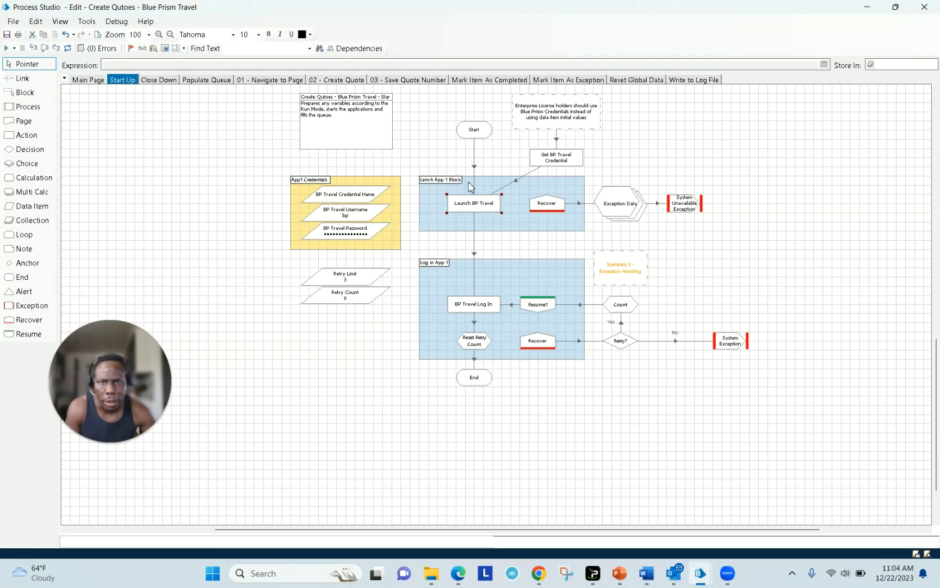
- In the Launch BP Travel action, set Launch URL's Exposure to Environment and verify it
{"action": "right_click", "coordinate": [464, 200]}
{"action": "left_click", "coordinate": [486, 227]}
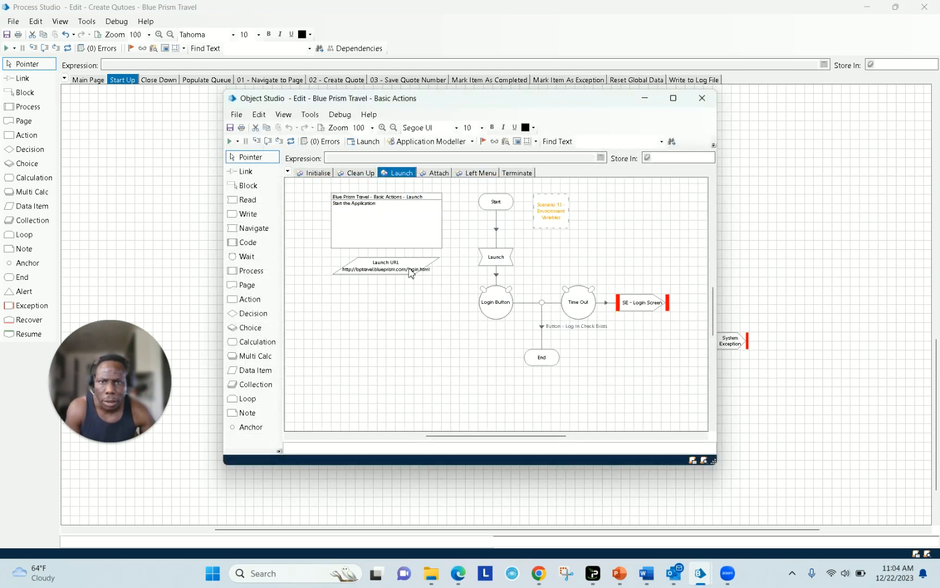
{"action": "double_click", "coordinate": [411, 270]}
{"action": "left_click", "coordinate": [381, 214]}
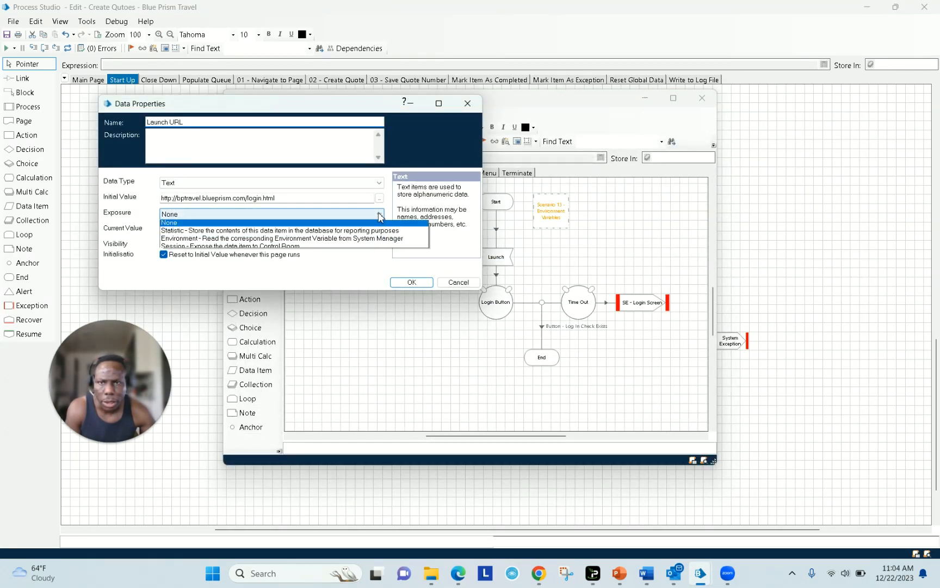
{"action": "left_click", "coordinate": [359, 239]}
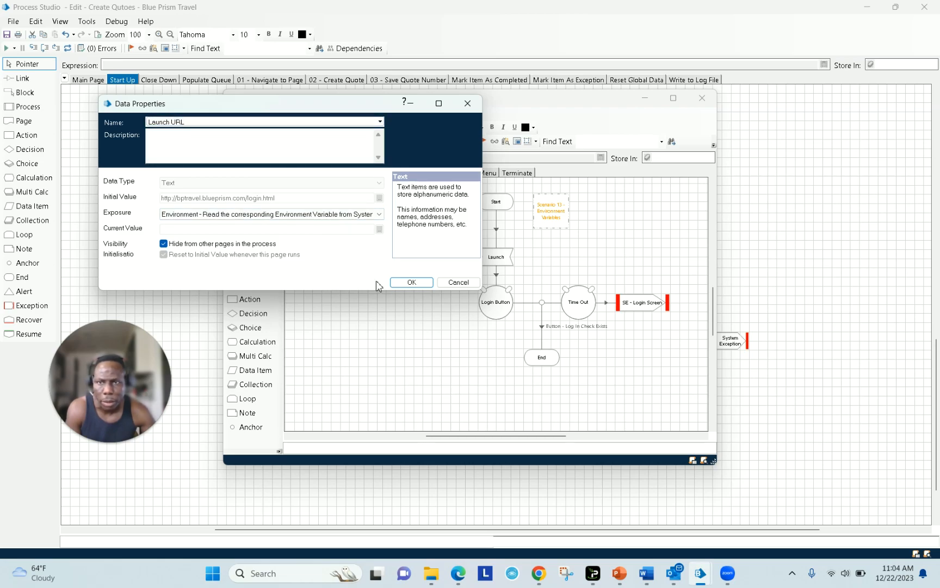
{"action": "left_click", "coordinate": [413, 283]}
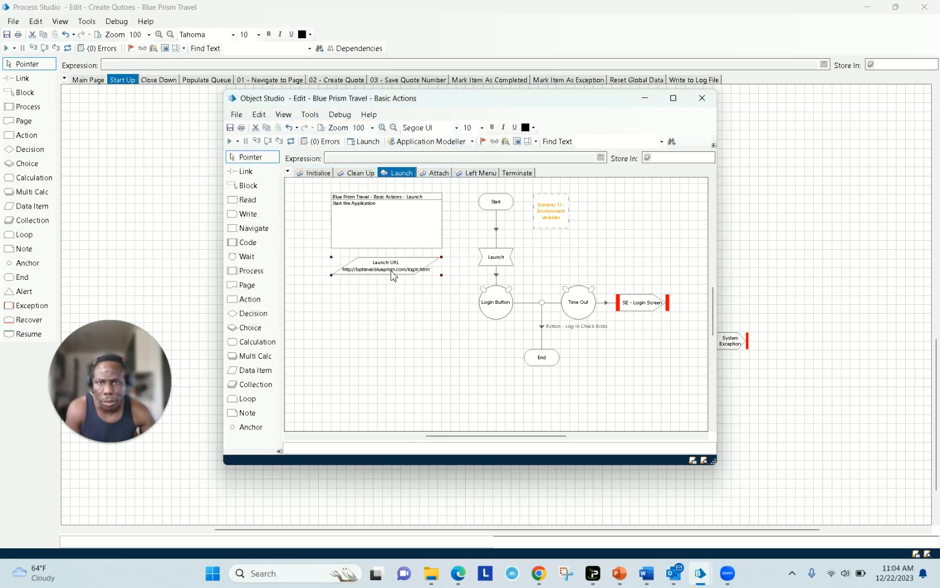
{"action": "double_click", "coordinate": [392, 275]}
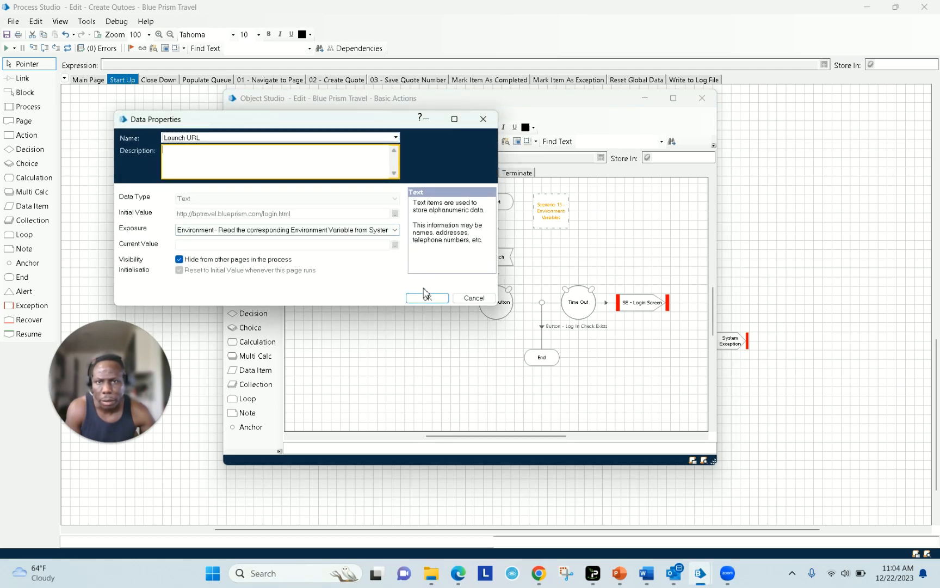
{"action": "left_click", "coordinate": [426, 297]}
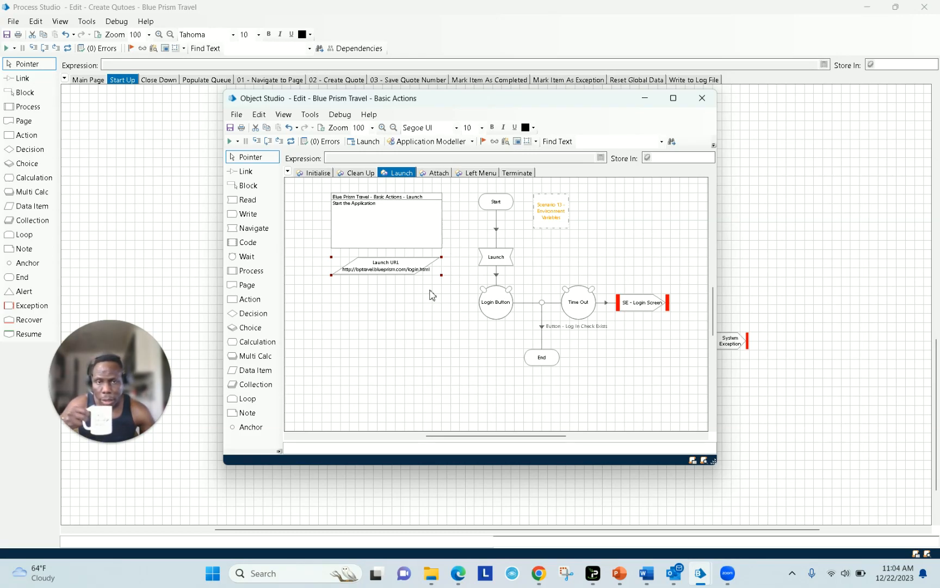
- Save Basic Actions with the summary 'Changed Launch URL to Environment Variable' and return to the variables list
{"action": "left_click", "coordinate": [702, 98]}
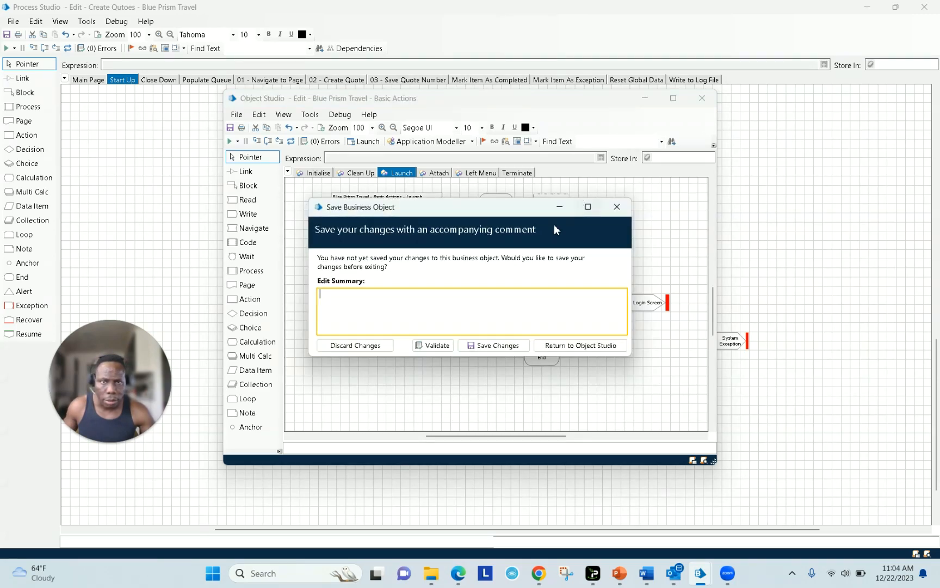
{"action": "type", "text": "C"}
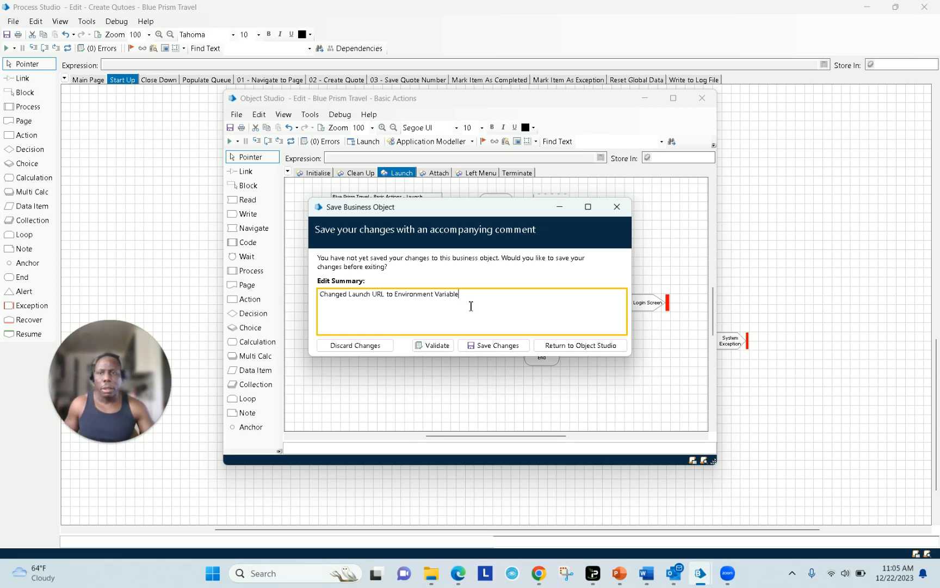
{"action": "left_click", "coordinate": [492, 346]}
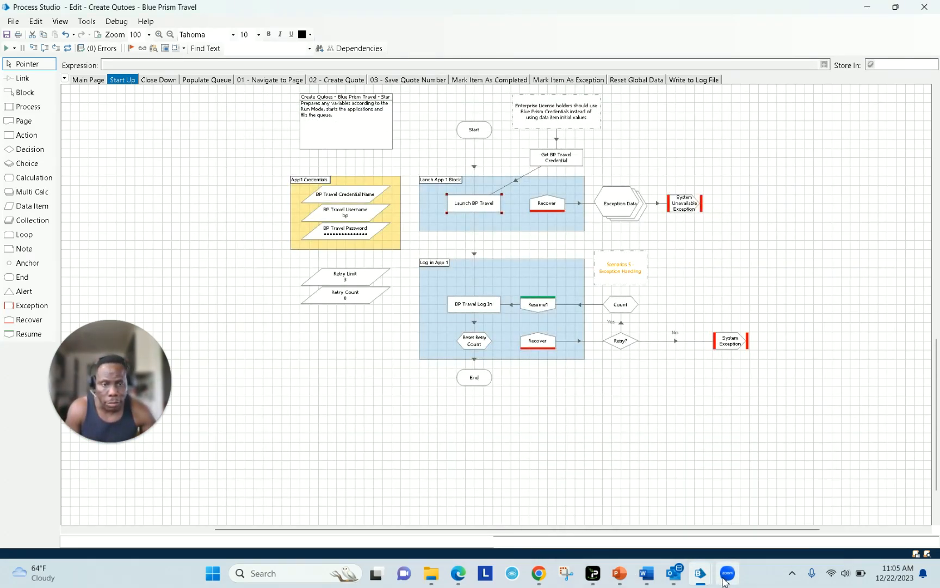
{"action": "mouse_move", "coordinate": [696, 579]}
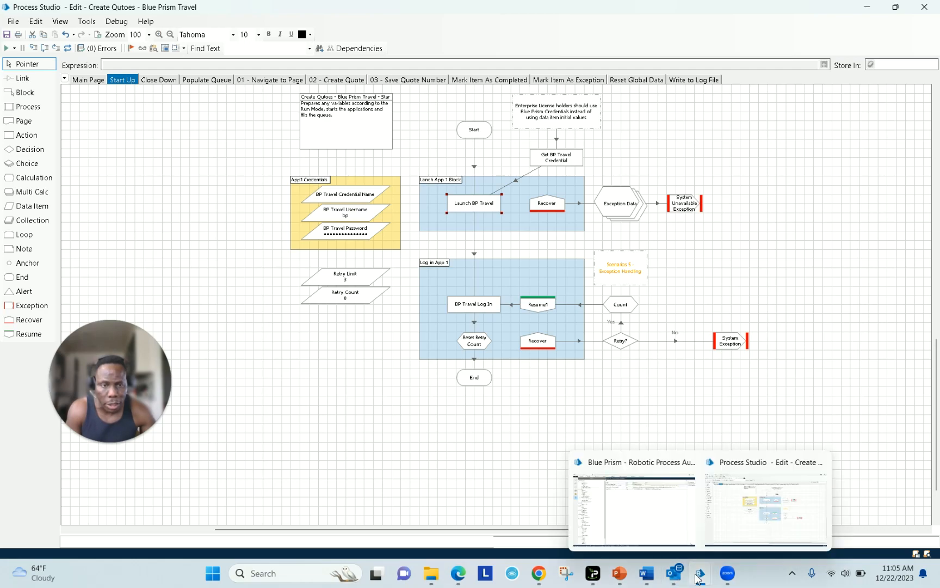
{"action": "left_click", "coordinate": [658, 540]}
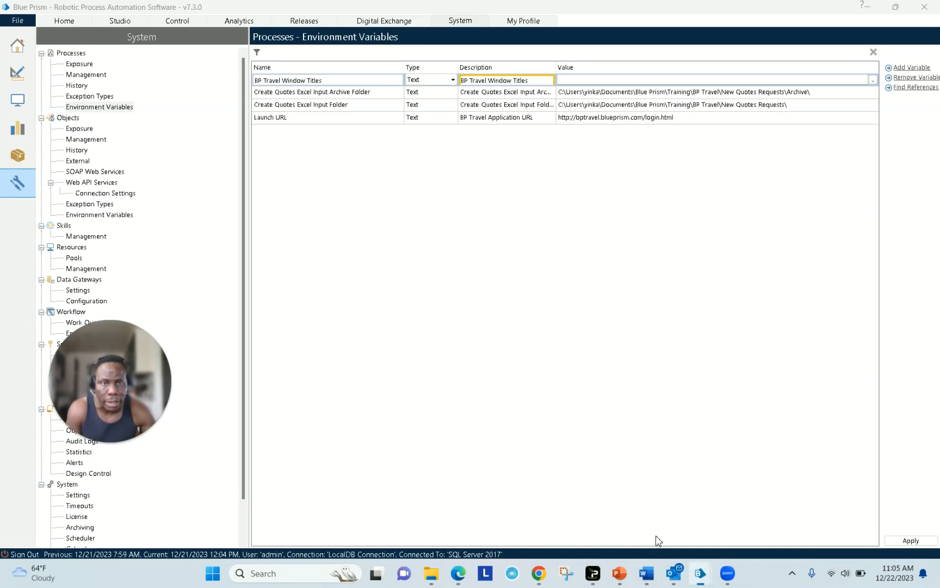
{"action": "left_click", "coordinate": [681, 118]}
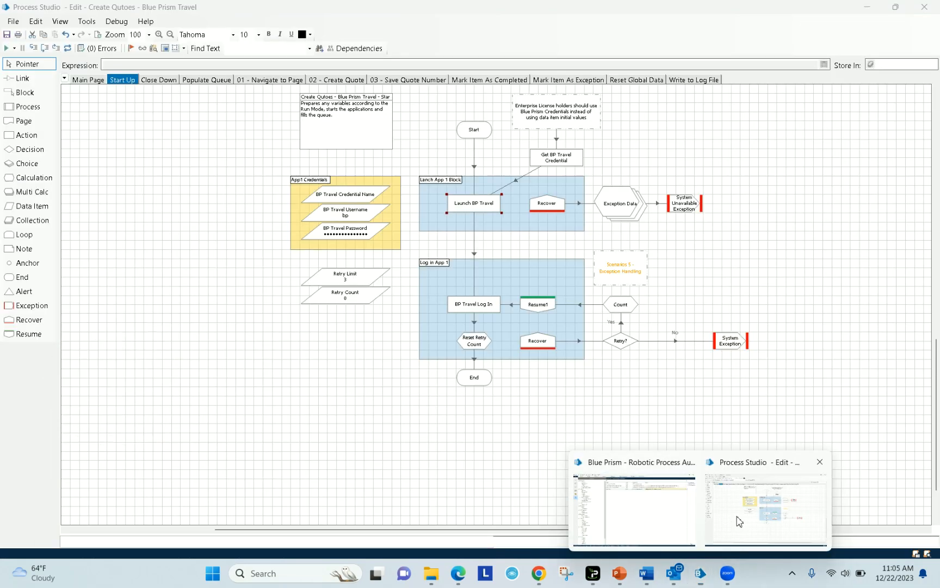
- Review the Populate Queue and 01 - Navigate to Page pages, then open Left Menu - Navigate in Object Studio
{"action": "left_click", "coordinate": [738, 519]}
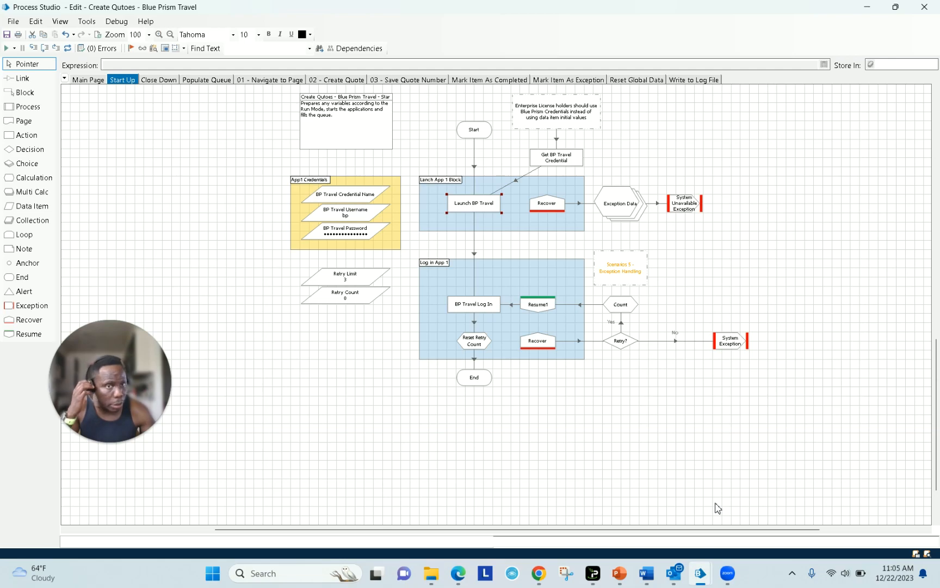
{"action": "scroll", "coordinate": [620, 369], "scroll_direction": "up", "scroll_amount": 3}
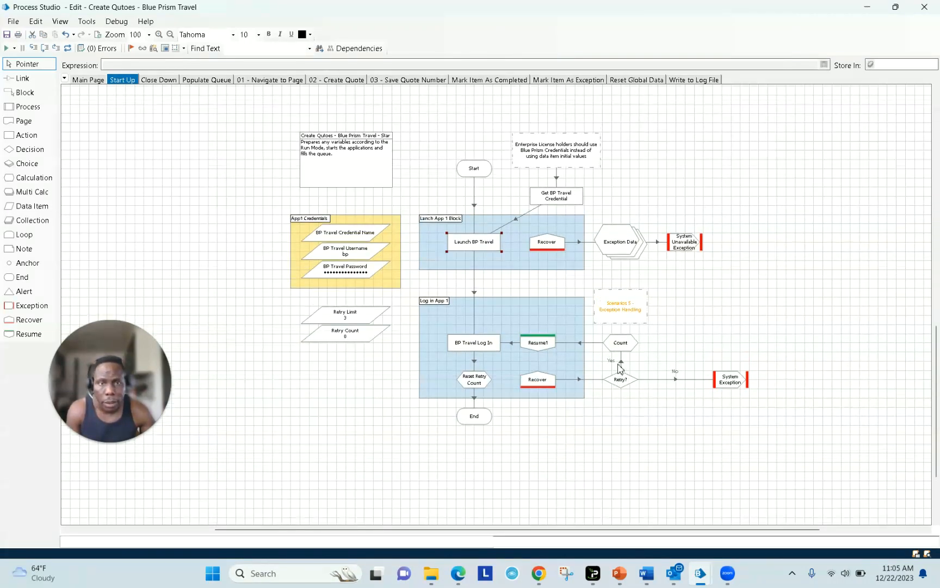
{"action": "left_click", "coordinate": [209, 82]}
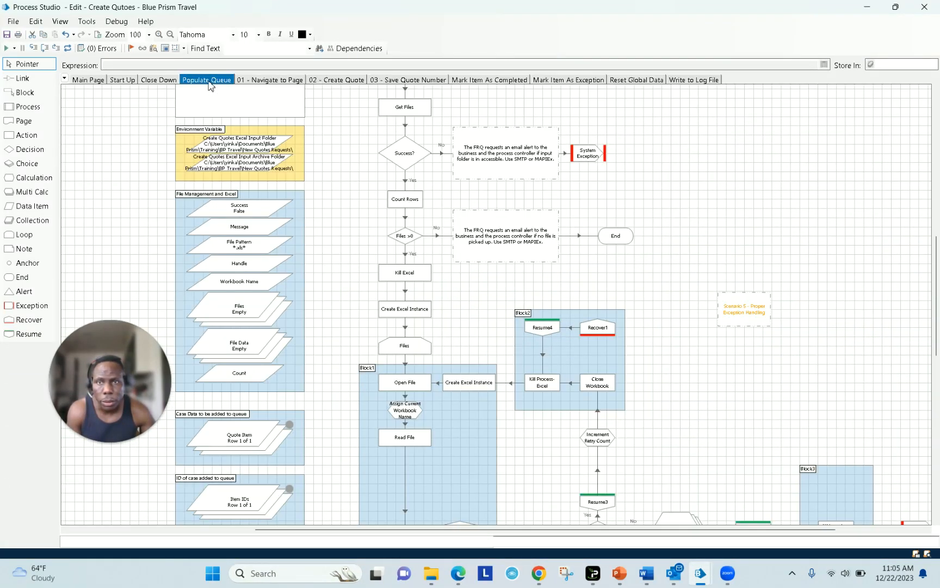
{"action": "scroll", "coordinate": [349, 138], "scroll_direction": "down", "scroll_amount": 6}
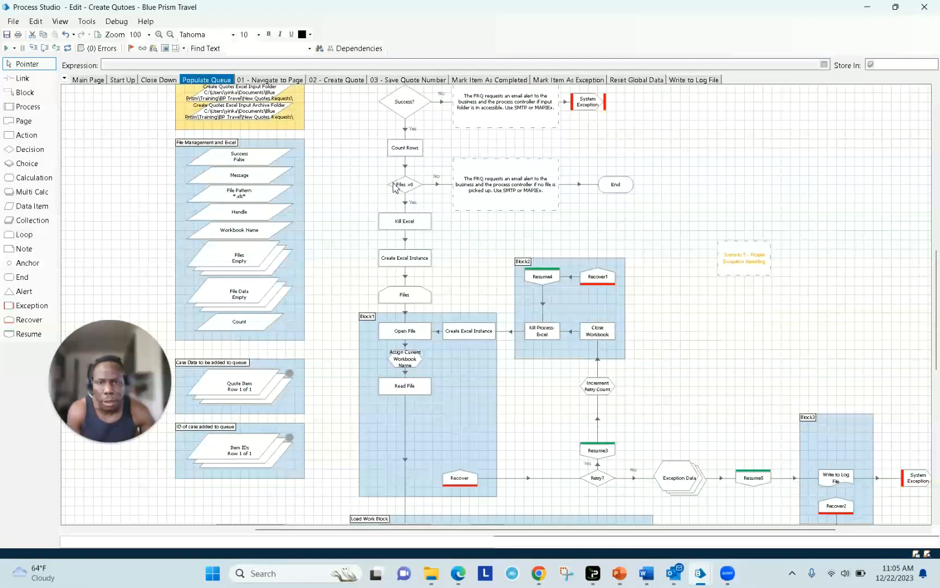
{"action": "left_click", "coordinate": [281, 81]}
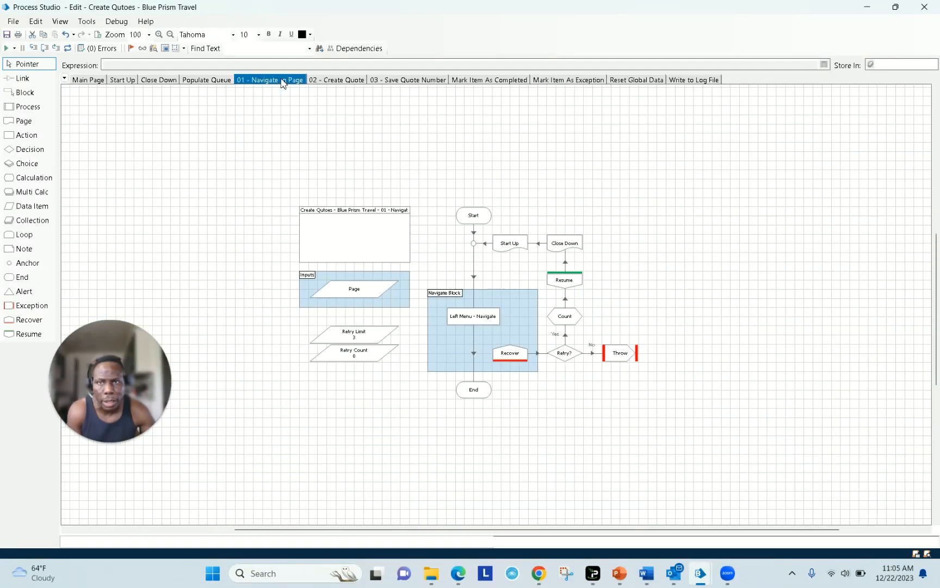
{"action": "right_click", "coordinate": [479, 320]}
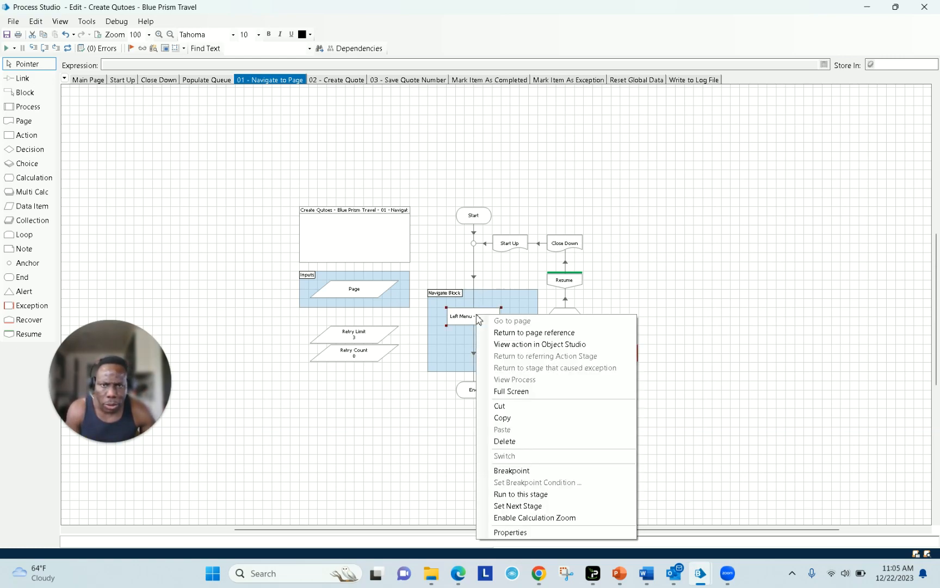
{"action": "left_click", "coordinate": [507, 344]}
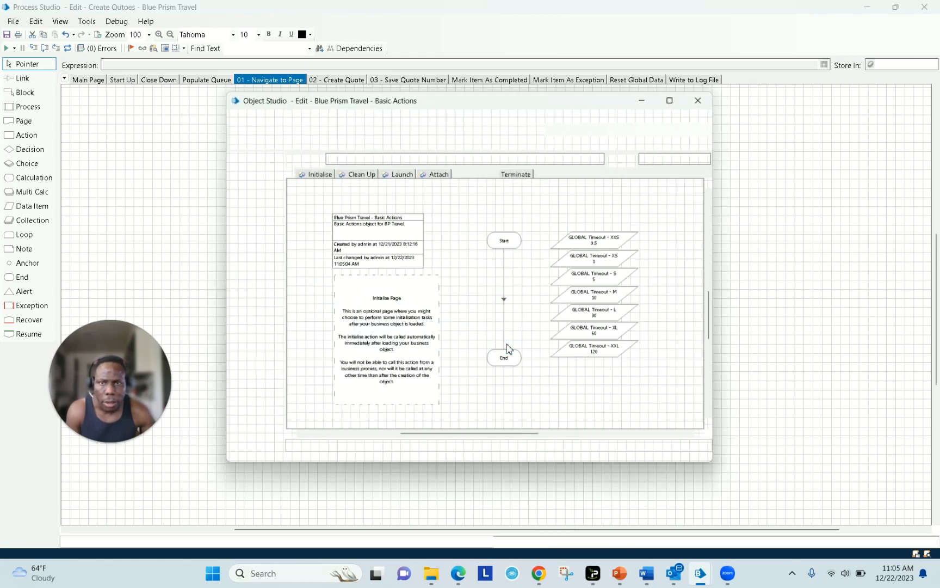
- Maximize Object Studio and drag the Left Menu page's Start stage higher above Navigate
{"action": "left_click", "coordinate": [675, 98]}
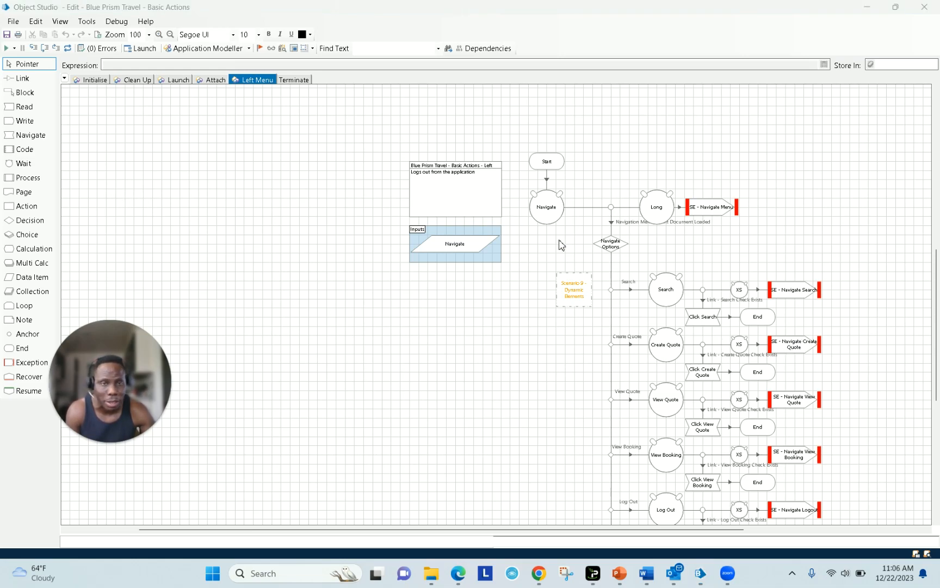
{"action": "left_click_drag", "start_coordinate": [549, 164], "coordinate": [549, 121]}
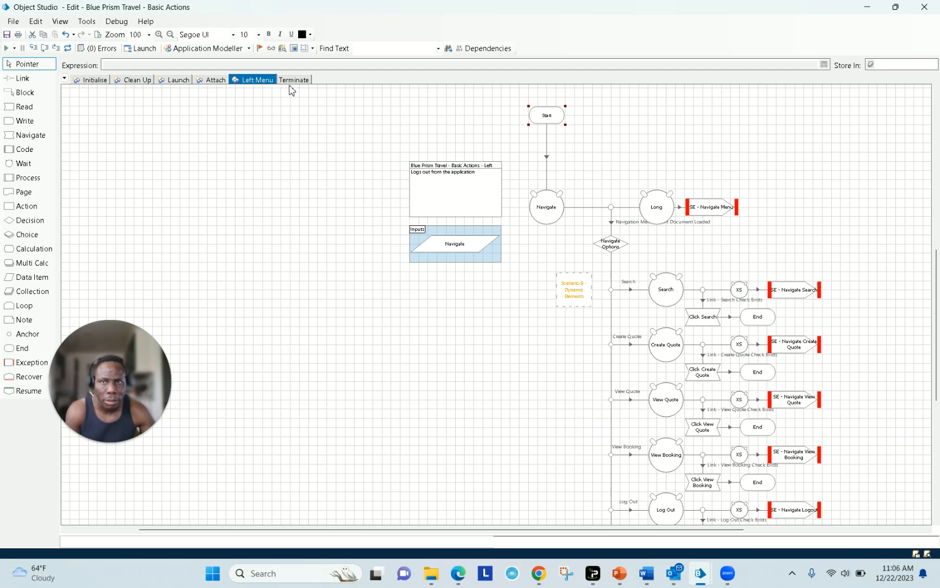
{"action": "left_click", "coordinate": [532, 158]}
{"action": "left_click", "coordinate": [216, 81]}
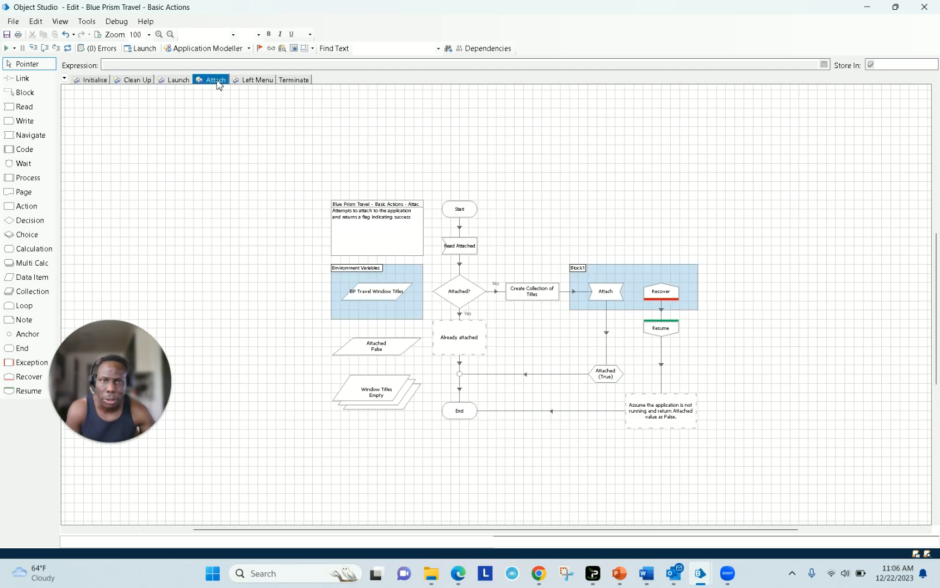
{"action": "left_click", "coordinate": [255, 82]}
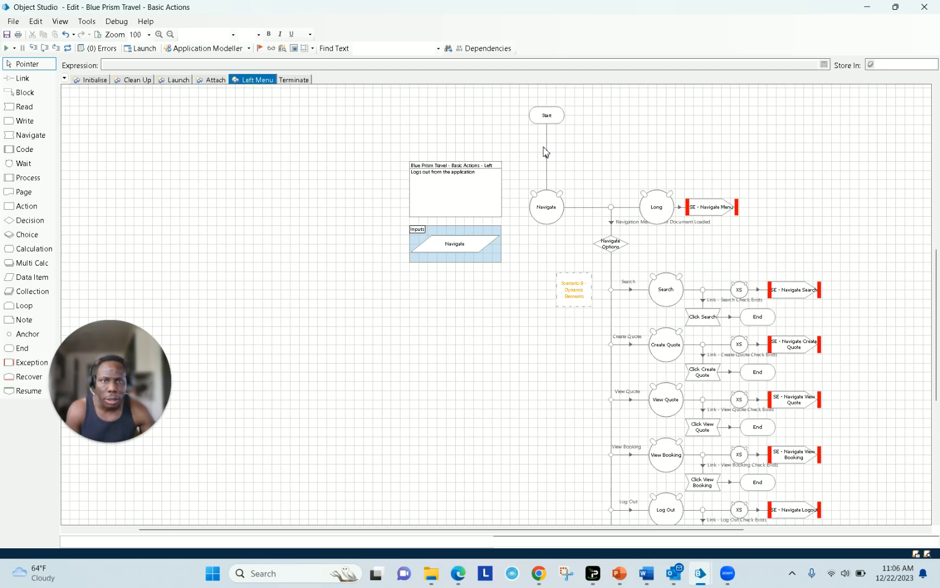
{"action": "left_click_drag", "start_coordinate": [545, 122], "coordinate": [548, 106]}
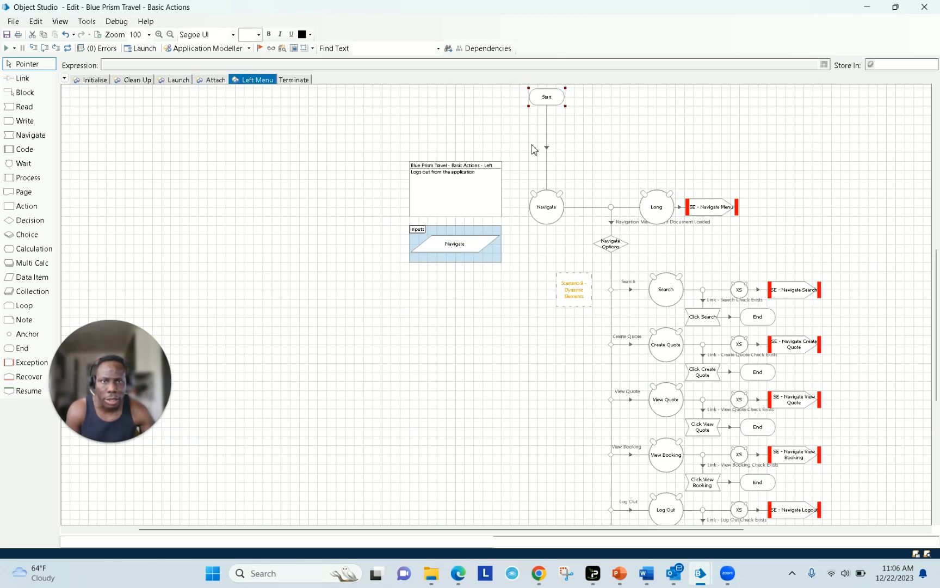
{"action": "left_click_drag", "start_coordinate": [532, 145], "coordinate": [580, 166]}
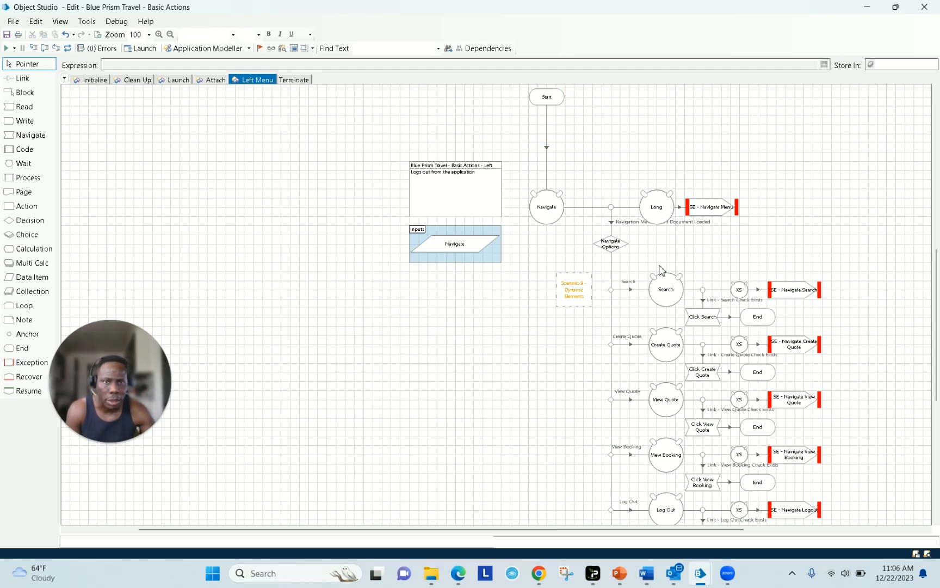
- Reopen the Left Menu - Navigate action in a maximized Object Studio from the process
{"action": "left_click", "coordinate": [869, 8]}
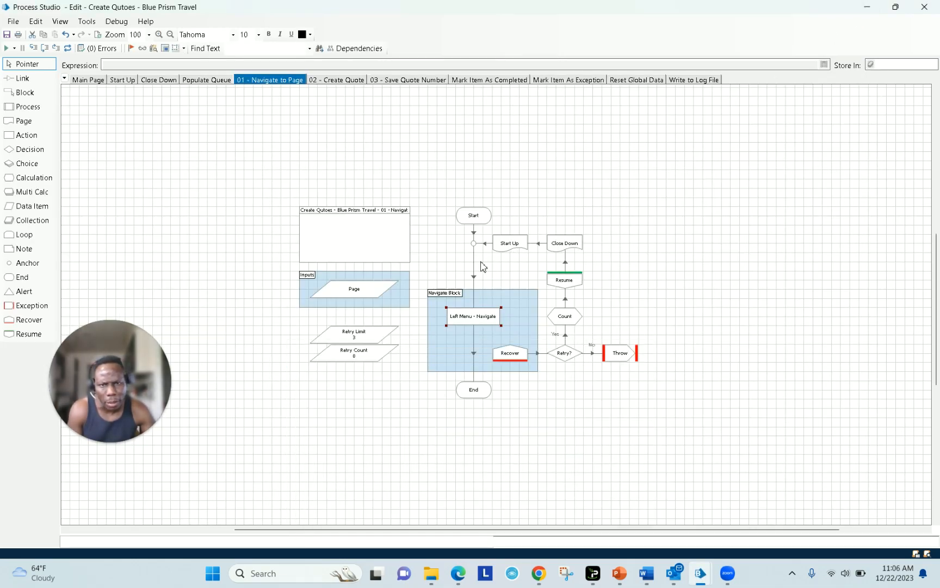
{"action": "right_click", "coordinate": [466, 322]}
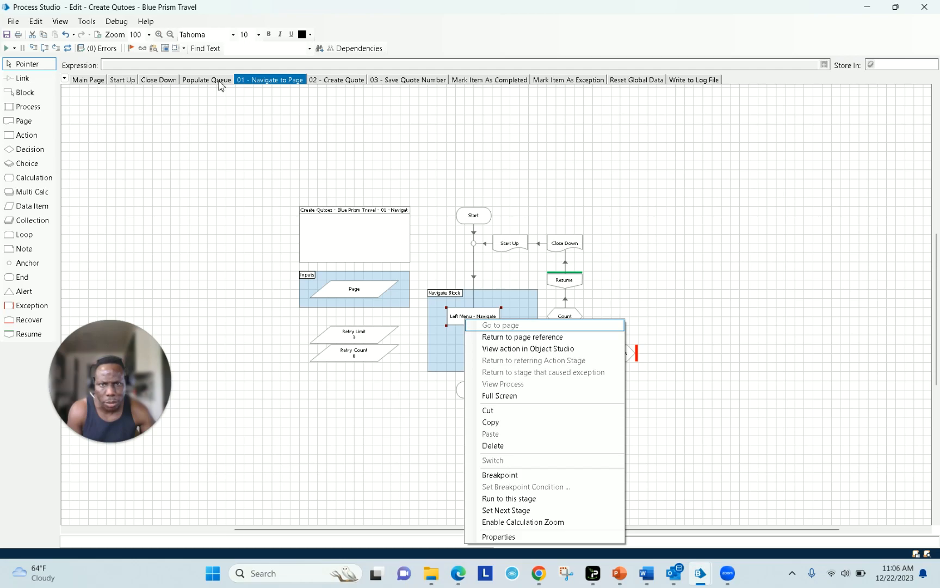
{"action": "left_click", "coordinate": [464, 221]}
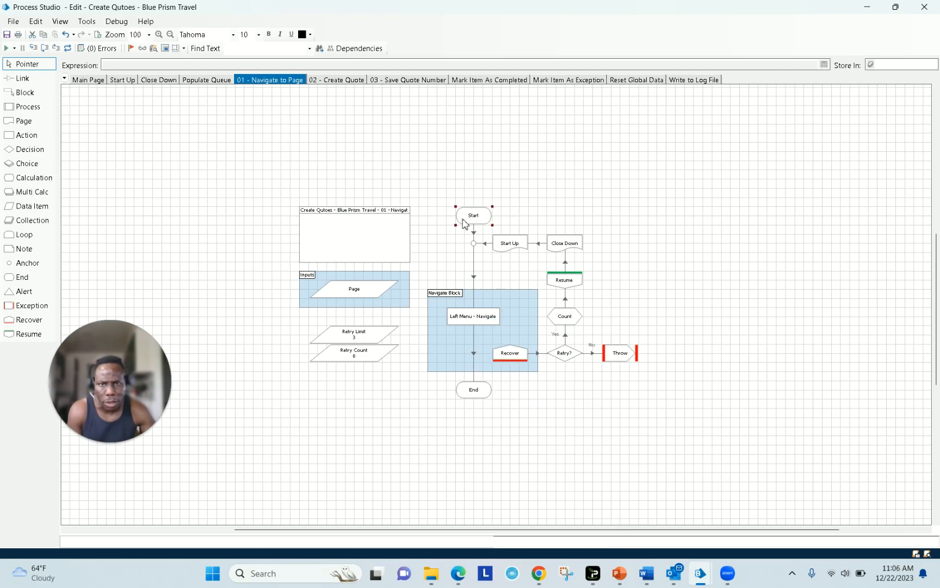
{"action": "right_click", "coordinate": [478, 317]}
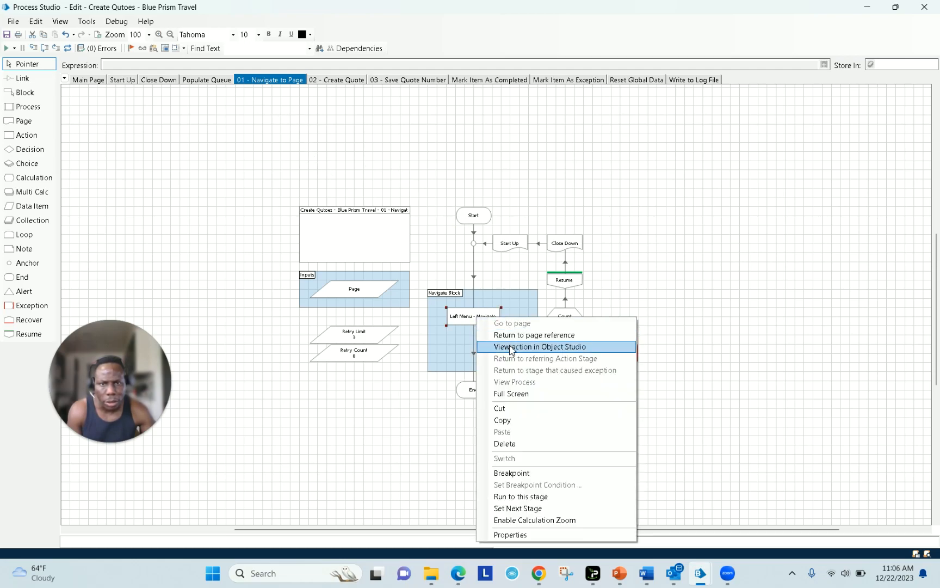
{"action": "left_click", "coordinate": [511, 350]}
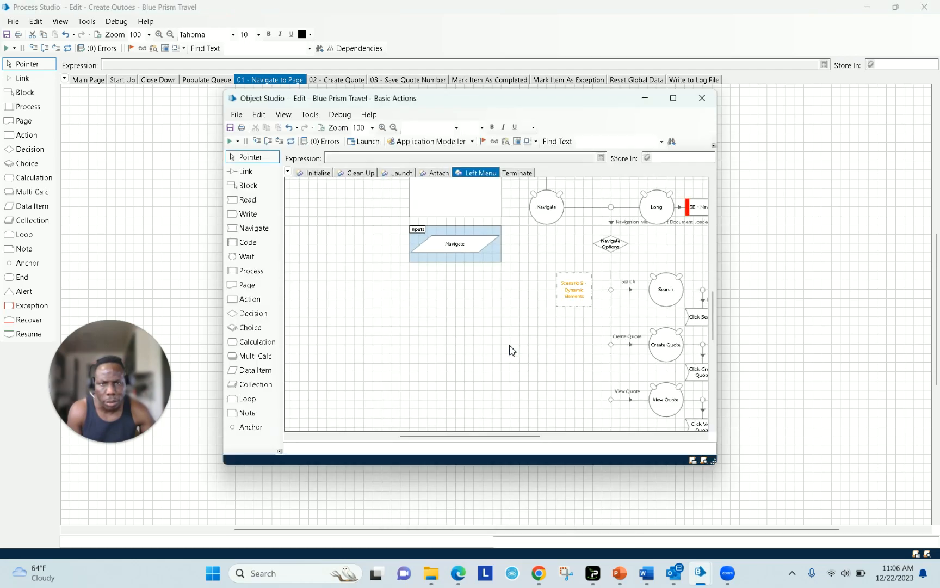
{"action": "left_click", "coordinate": [673, 98]}
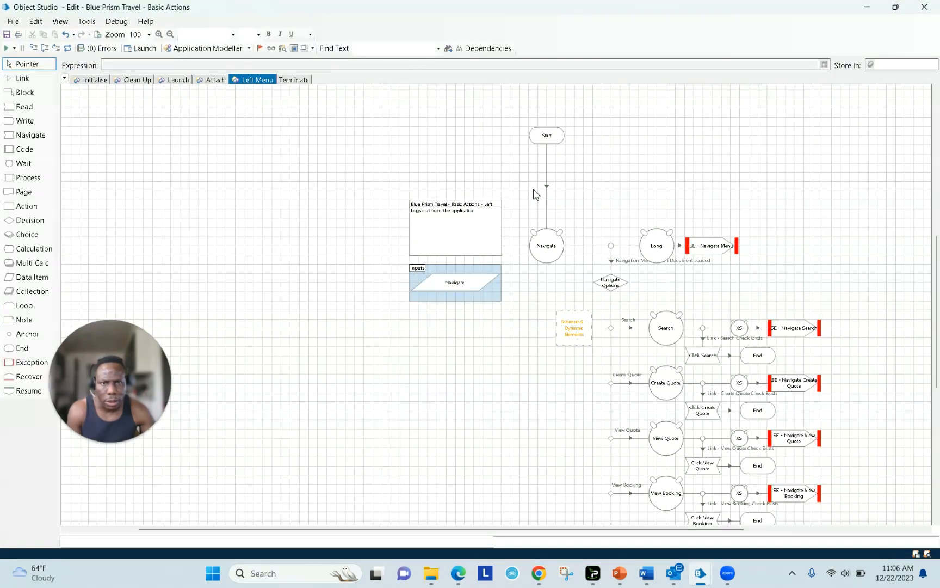
{"action": "left_click_drag", "start_coordinate": [533, 190], "coordinate": [577, 220]}
{"action": "left_click", "coordinate": [552, 249]}
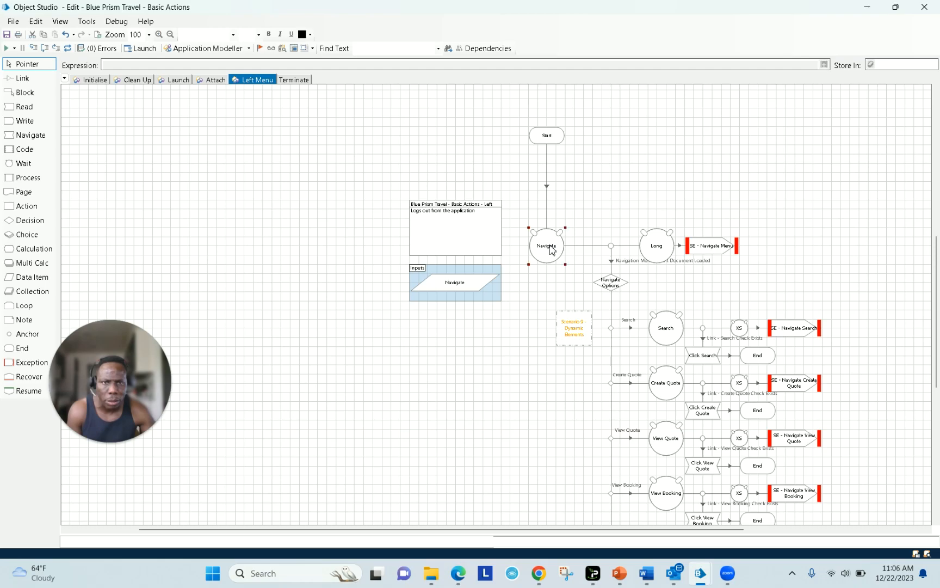
{"action": "double_click", "coordinate": [552, 249]}
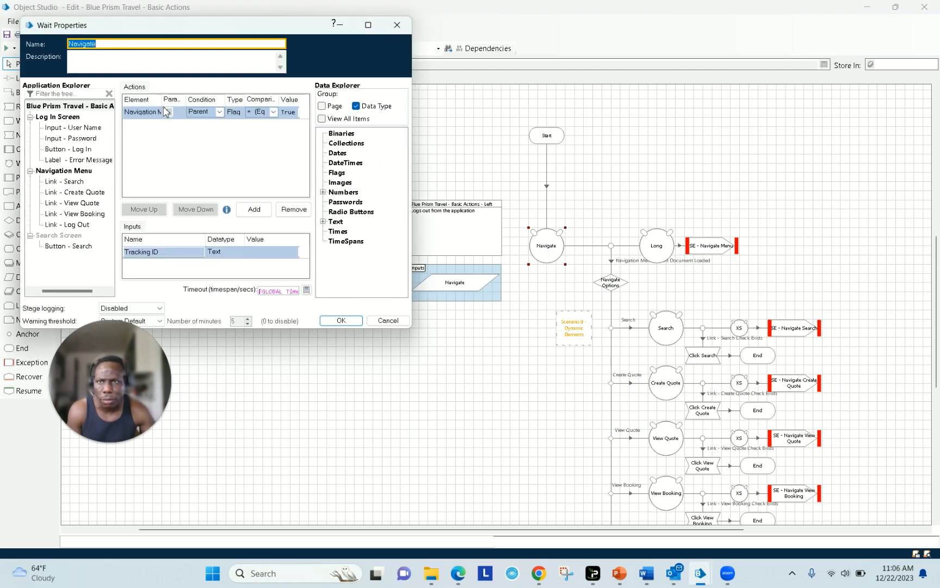
{"action": "left_click", "coordinate": [151, 113]}
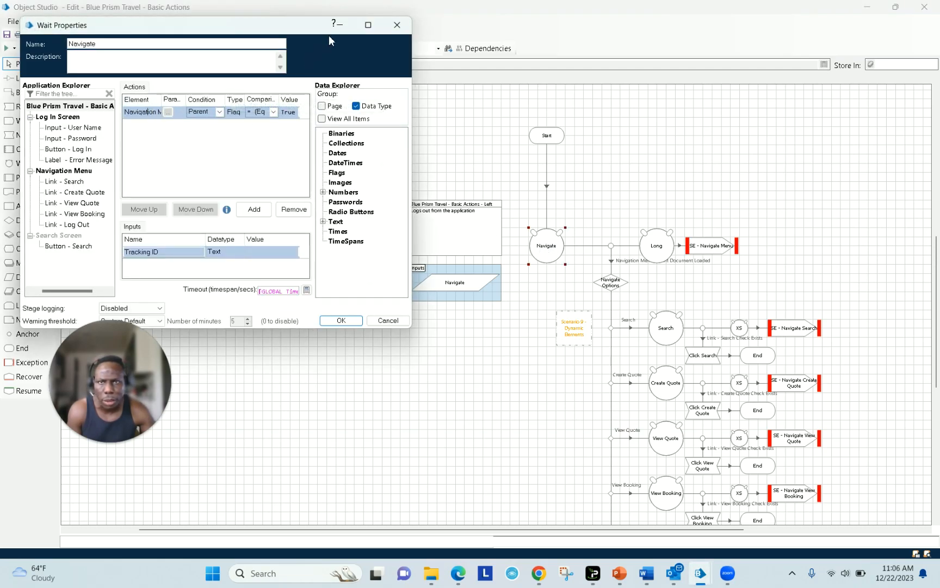
{"action": "left_click", "coordinate": [398, 31]}
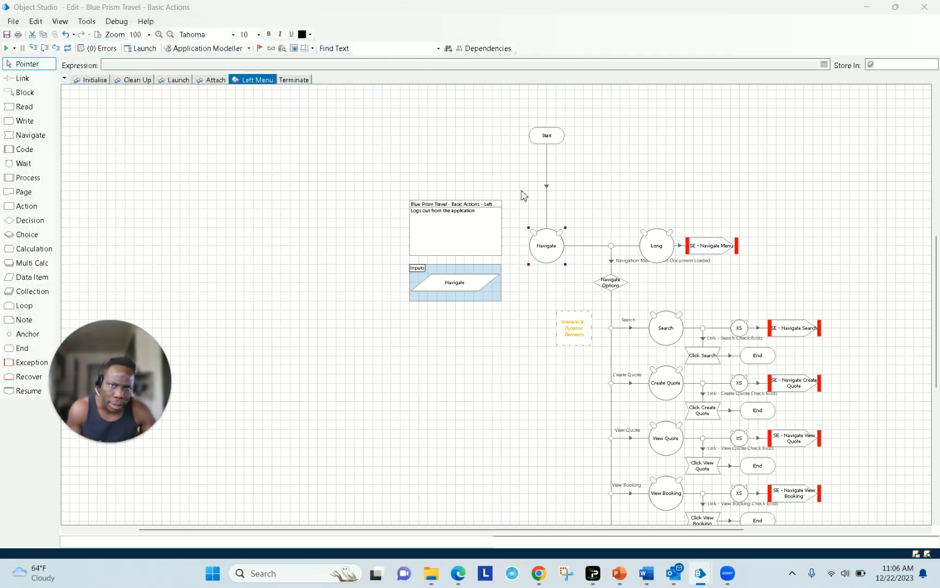
{"action": "double_click", "coordinate": [704, 251]}
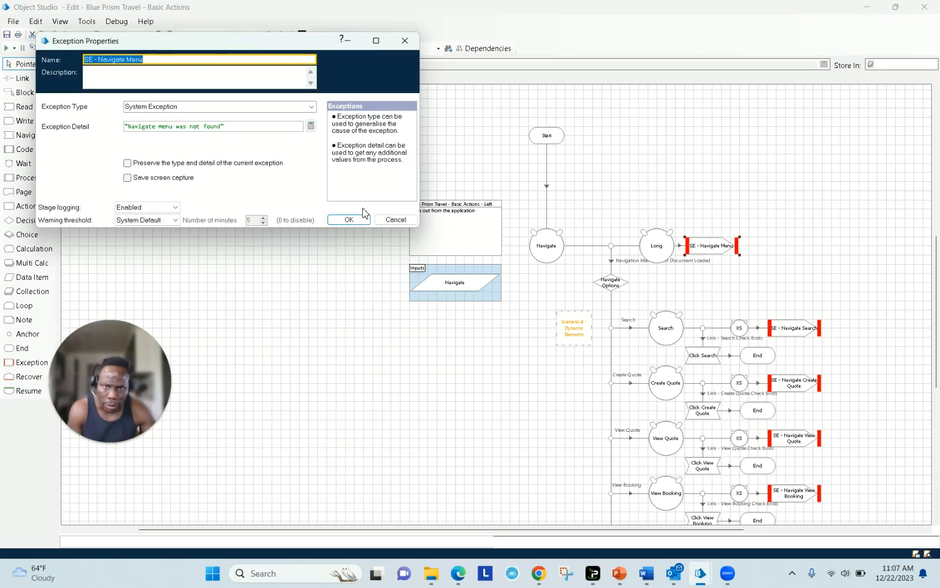
{"action": "left_click", "coordinate": [351, 220]}
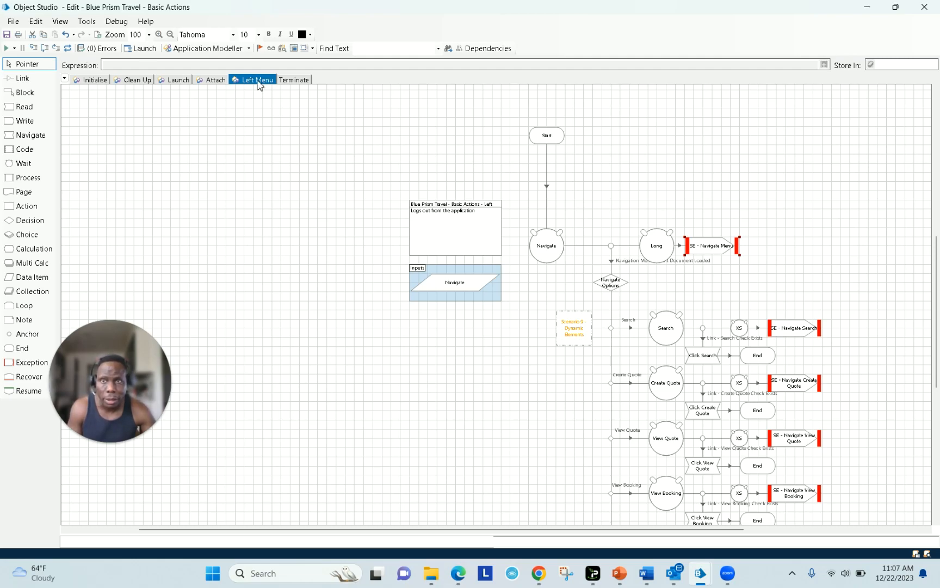
{"action": "left_click", "coordinate": [171, 81]}
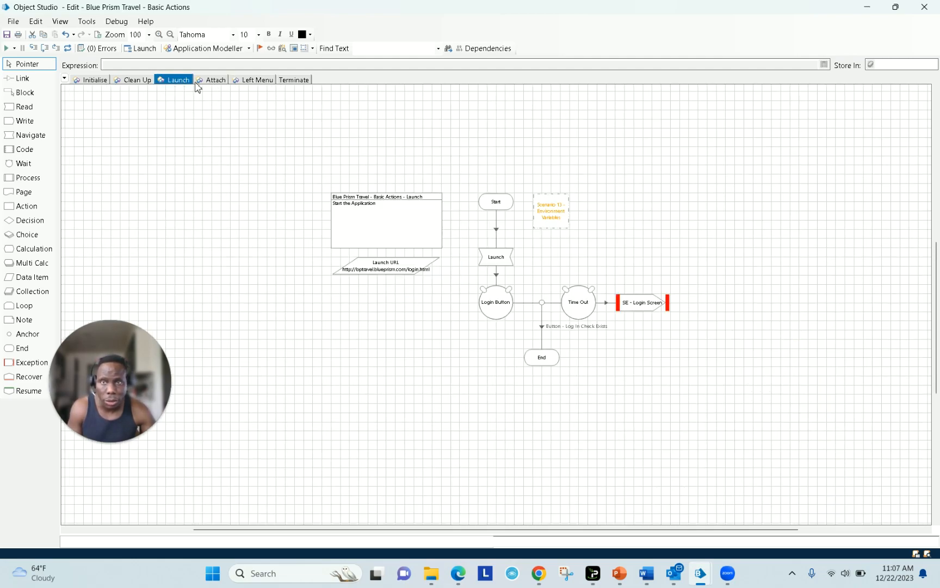
{"action": "left_click", "coordinate": [252, 81]}
{"action": "left_click", "coordinate": [293, 80]}
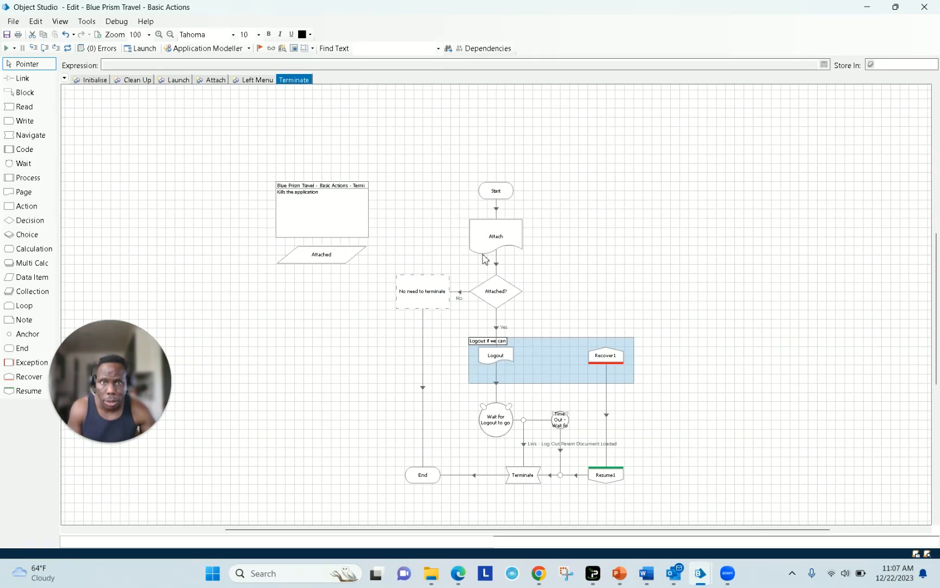
{"action": "left_click_drag", "start_coordinate": [456, 215], "coordinate": [554, 267]}
{"action": "left_click", "coordinate": [259, 81]}
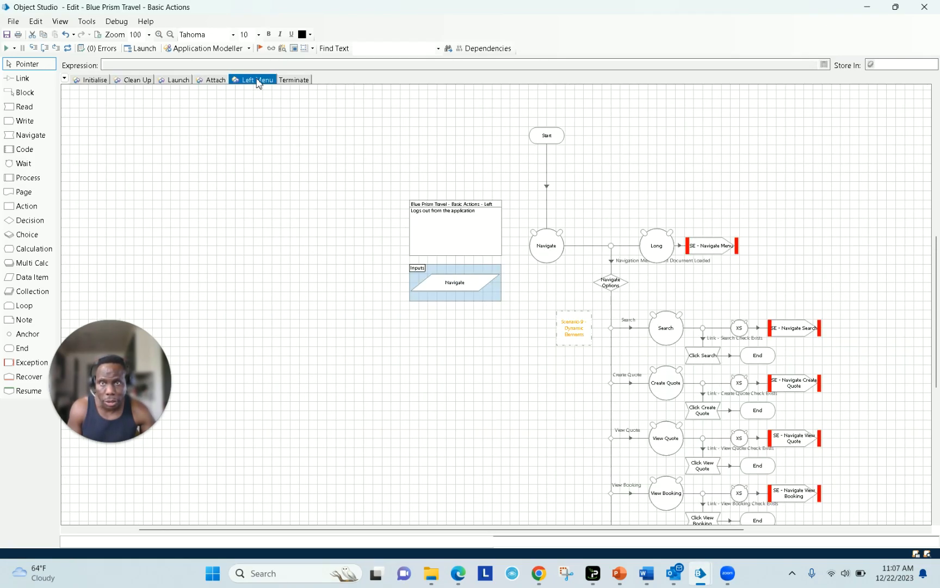
{"action": "left_click_drag", "start_coordinate": [514, 160], "coordinate": [588, 202]}
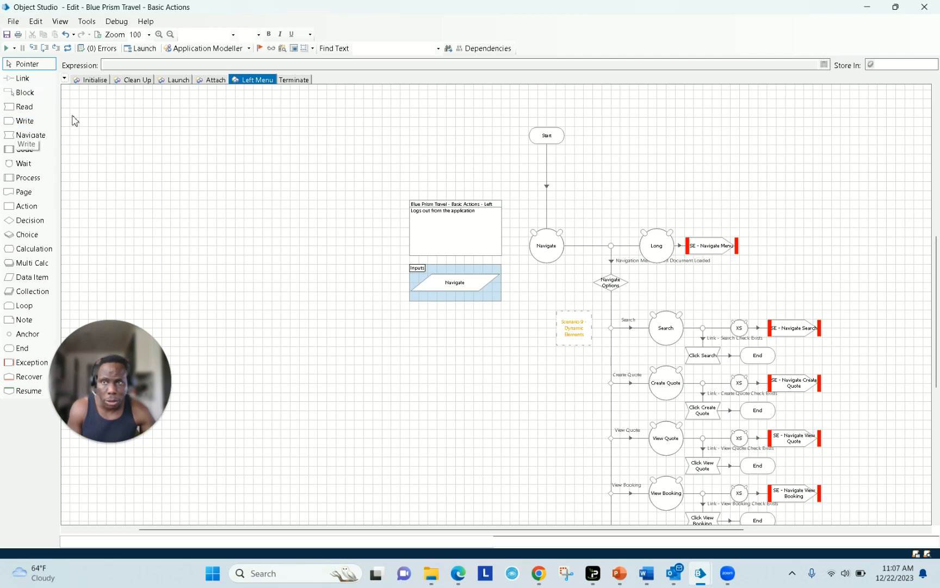
- Add a page stage referencing the existing Attach page beside Start
{"action": "left_click_drag", "start_coordinate": [15, 200], "coordinate": [564, 190]}
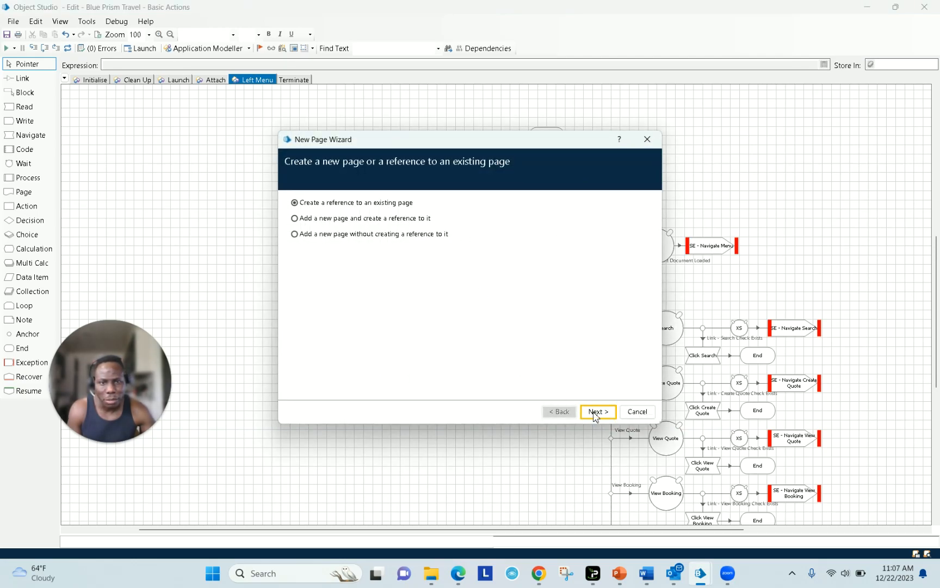
{"action": "left_click", "coordinate": [594, 414]}
{"action": "left_click", "coordinate": [326, 226]}
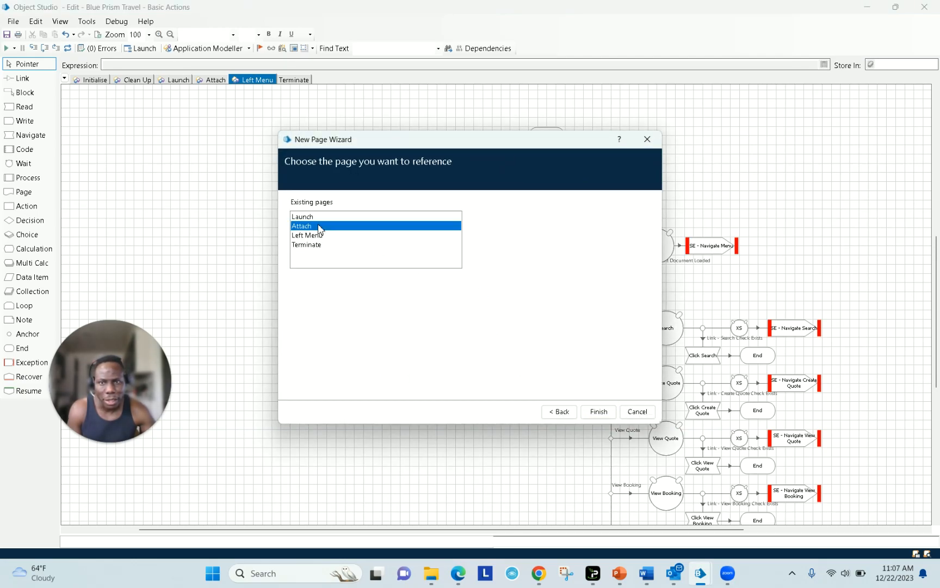
{"action": "left_click", "coordinate": [598, 412]}
- Link Start→Attach→Navigate, align Attach under Start, and check its properties
{"action": "left_click", "coordinate": [21, 78]}
{"action": "left_click_drag", "start_coordinate": [551, 143], "coordinate": [596, 184]}
{"action": "left_click_drag", "start_coordinate": [596, 184], "coordinate": [553, 246]}
{"action": "left_click", "coordinate": [25, 63]}
{"action": "left_click_drag", "start_coordinate": [587, 189], "coordinate": [550, 189]}
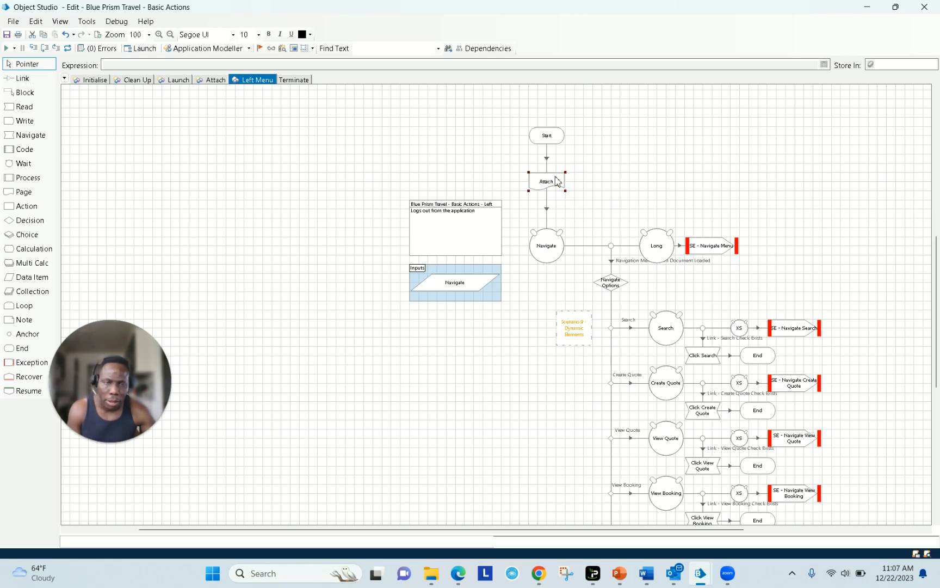
{"action": "double_click", "coordinate": [547, 182]}
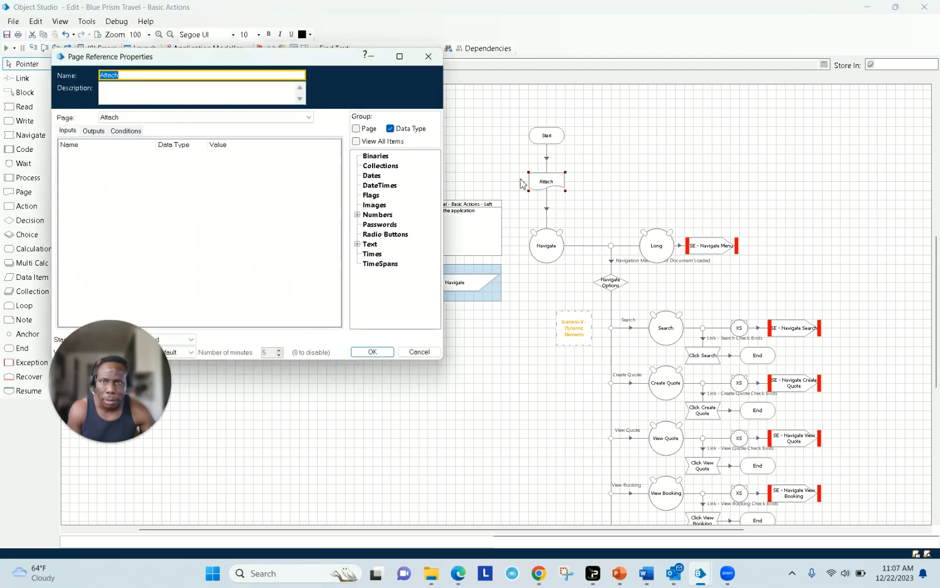
{"action": "left_click", "coordinate": [94, 131]}
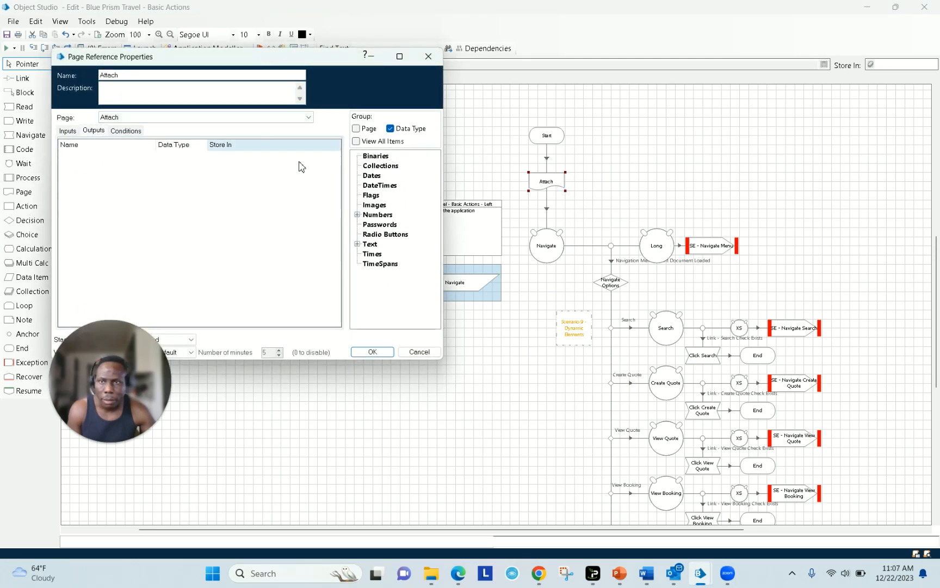
{"action": "left_click", "coordinate": [372, 352]}
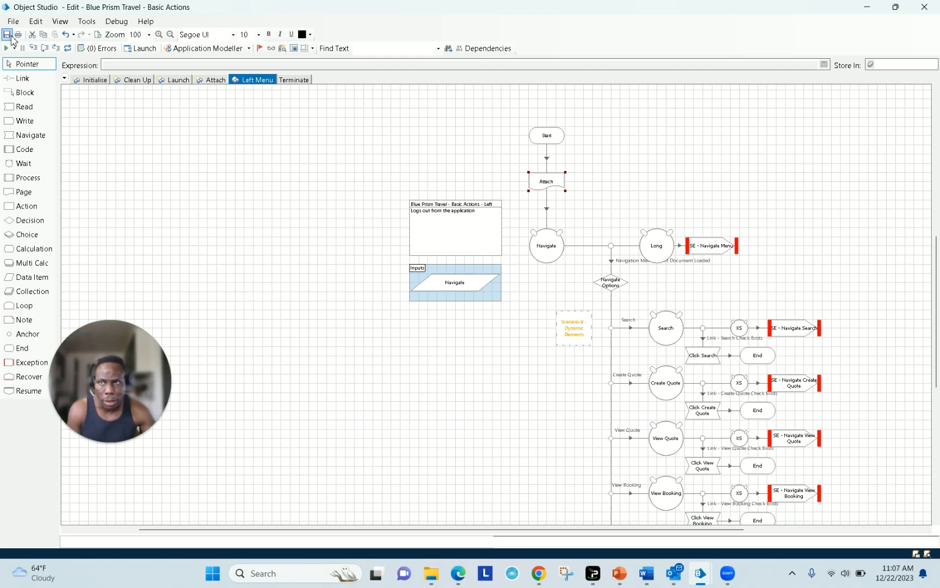
- Save Basic Actions with an edit summary, close it, and show Create Quotes' Populate Queue page
{"action": "left_click", "coordinate": [7, 35]}
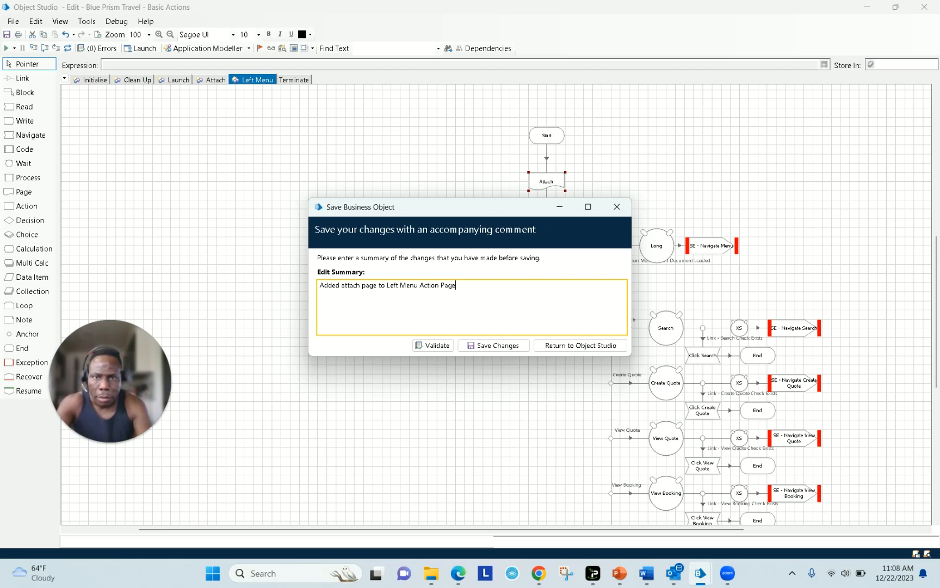
{"action": "left_click", "coordinate": [499, 346]}
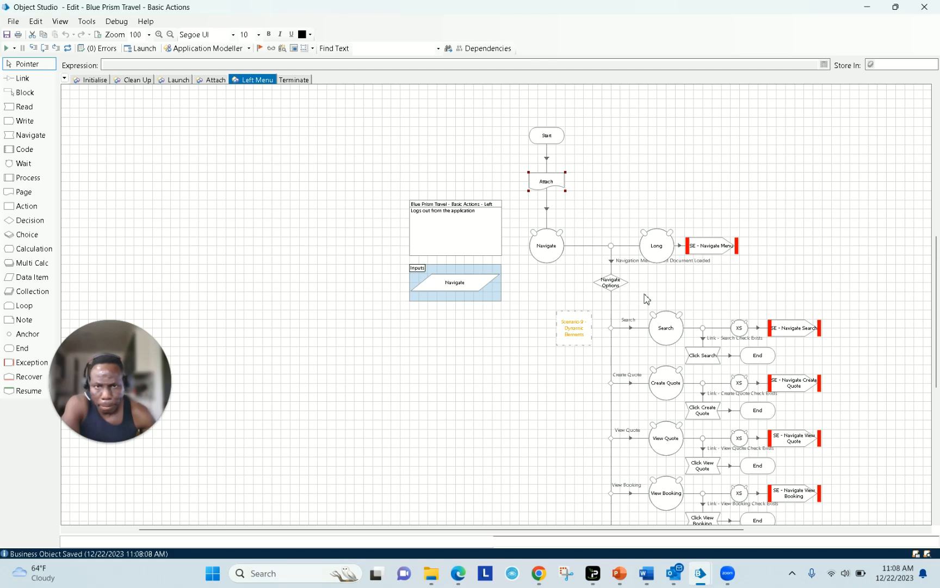
{"action": "left_click", "coordinate": [925, 7]}
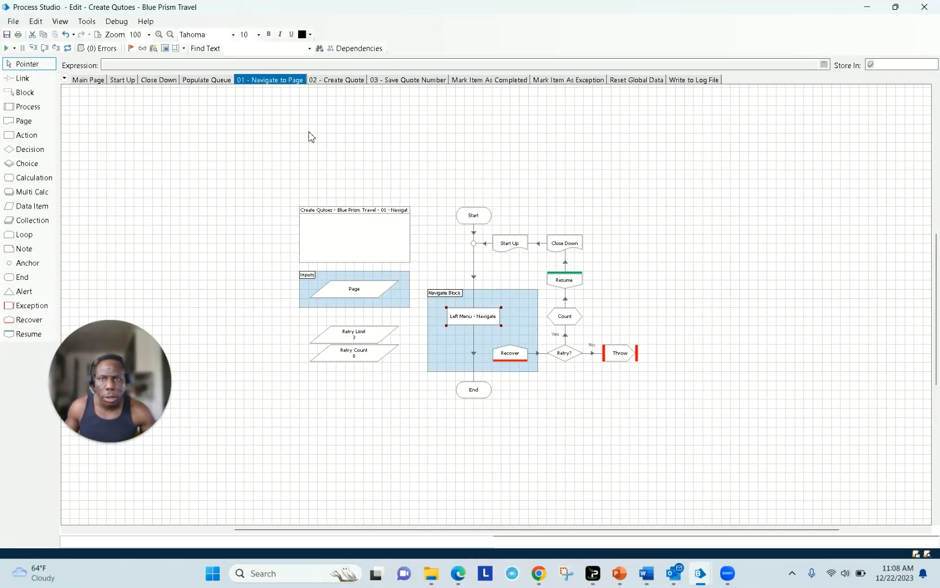
{"action": "left_click", "coordinate": [213, 81]}
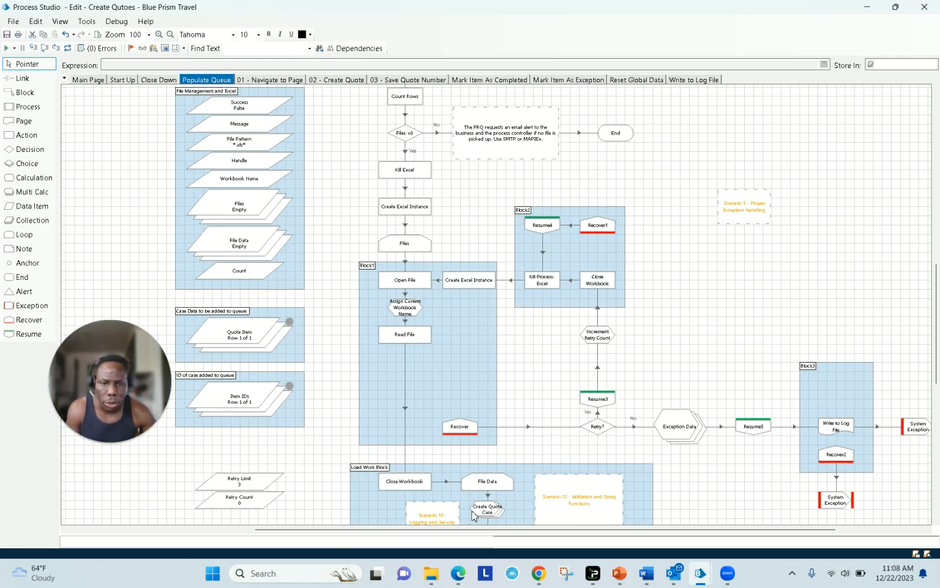
- Copy Quotes.xlsx from the BP Travel folder
{"action": "mouse_move", "coordinate": [430, 583]}
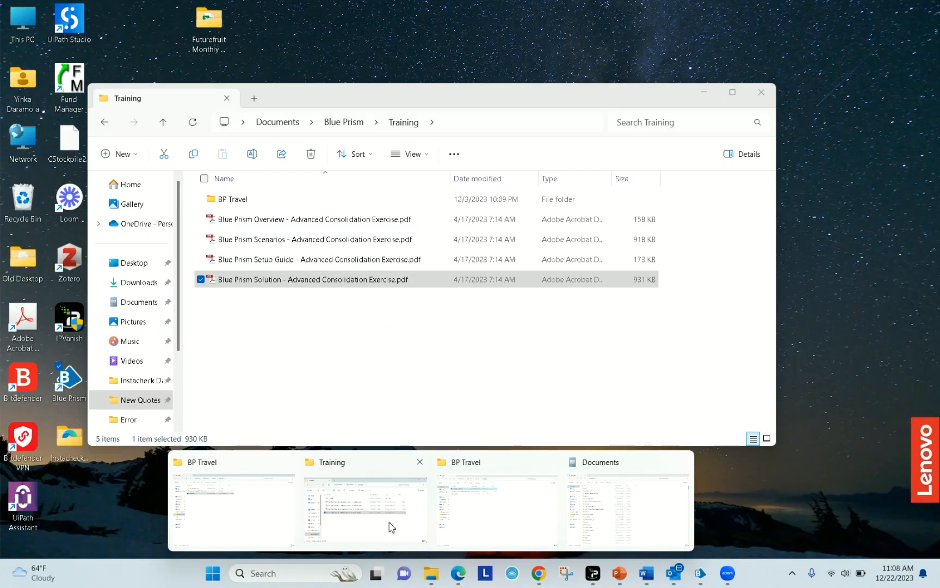
{"action": "left_click", "coordinate": [391, 526]}
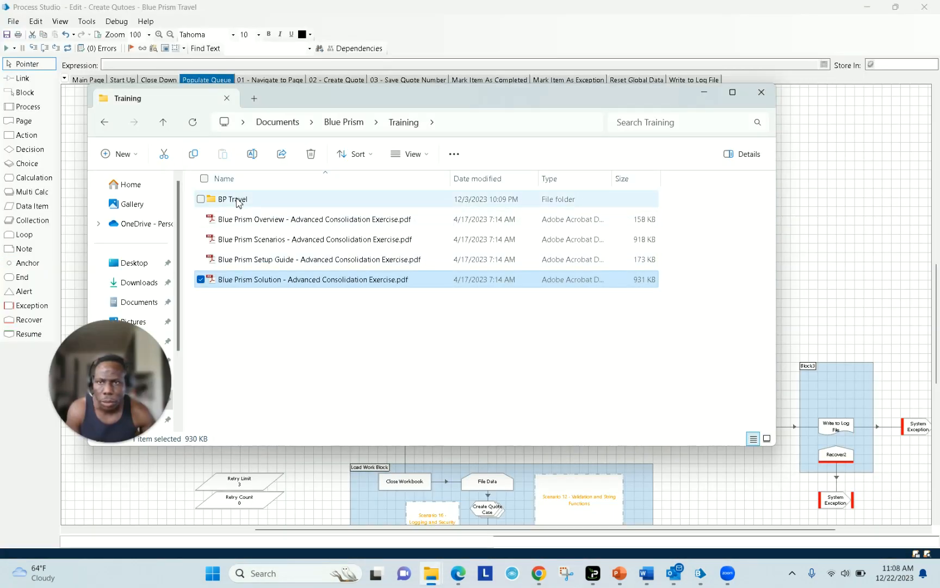
{"action": "left_click", "coordinate": [237, 200]}
{"action": "double_click", "coordinate": [238, 200]}
{"action": "right_click", "coordinate": [242, 239]}
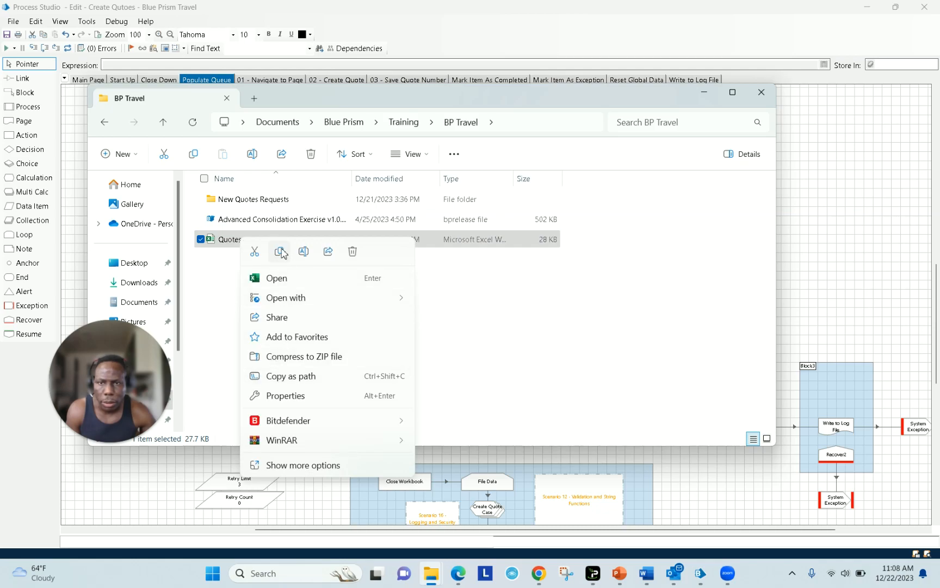
{"action": "left_click", "coordinate": [280, 252]}
- Paste Quotes.xlsx into BP Travel's New Quotes Requests folder and select its path
{"action": "left_click", "coordinate": [163, 123]}
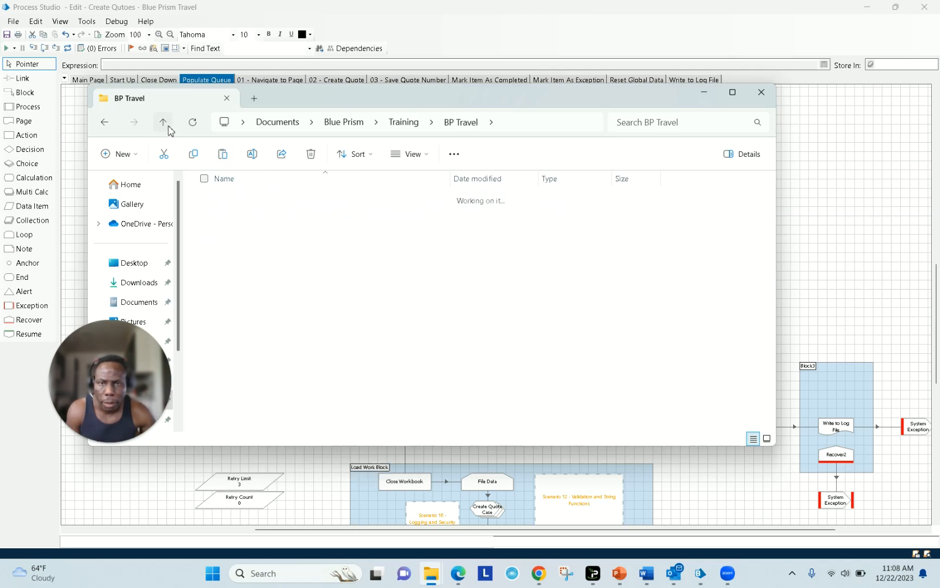
{"action": "mouse_move", "coordinate": [431, 571]}
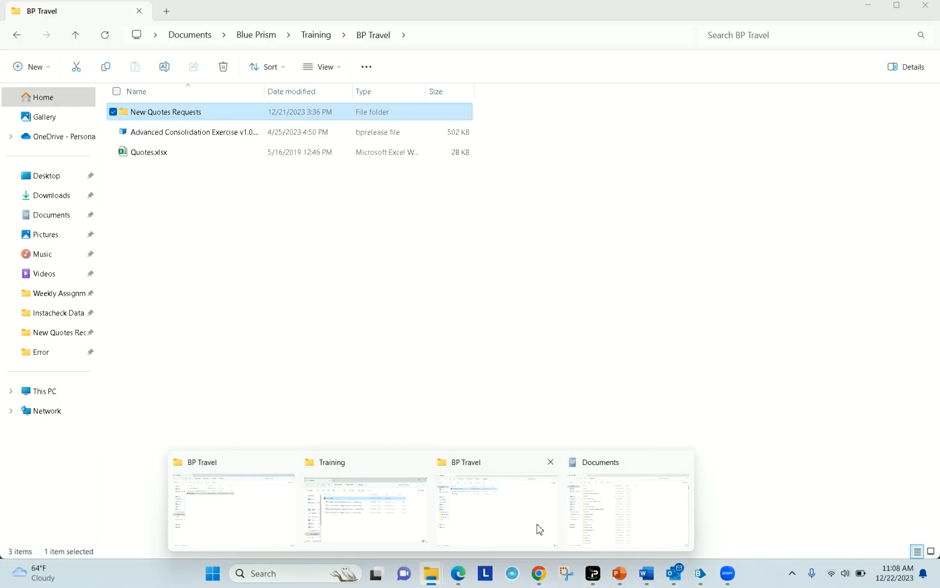
{"action": "left_click", "coordinate": [537, 527]}
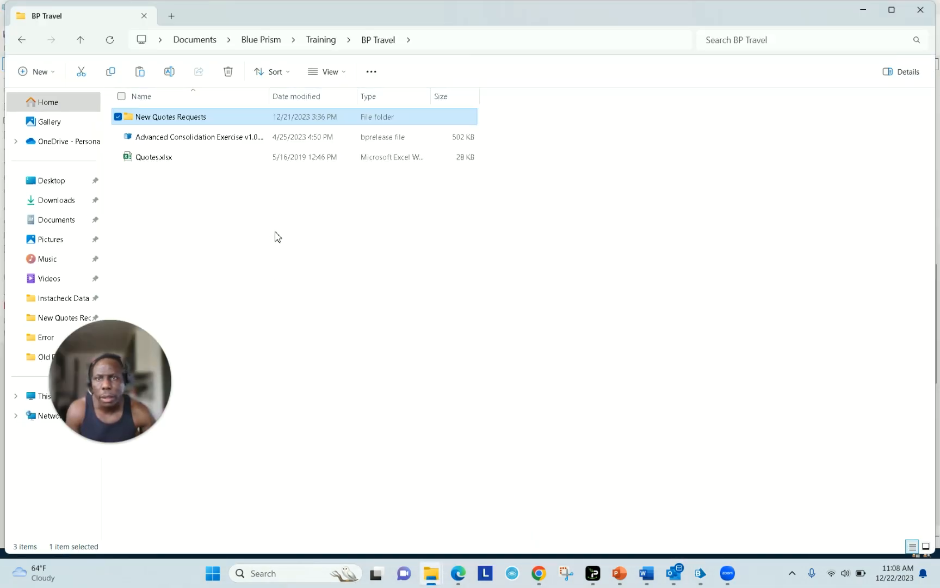
{"action": "left_click", "coordinate": [871, 11]}
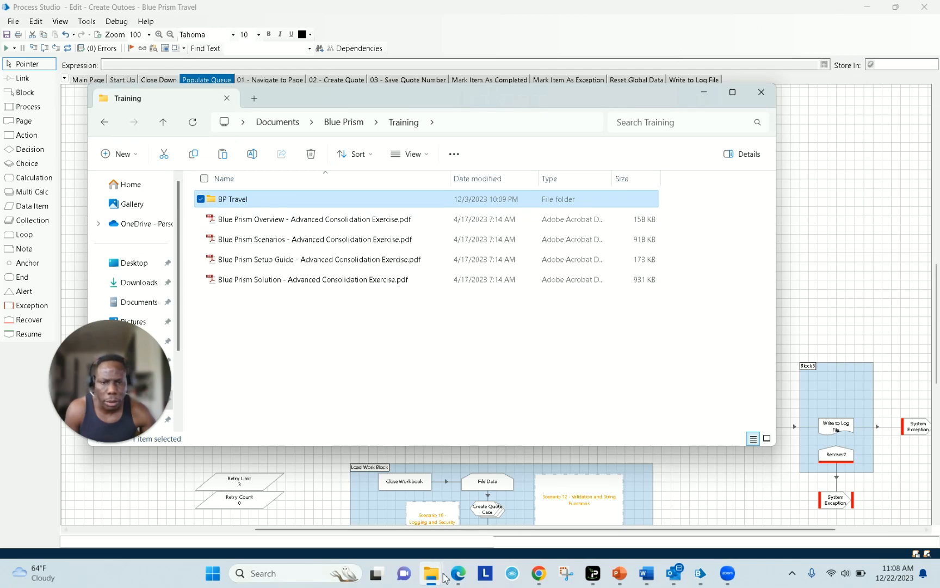
{"action": "mouse_move", "coordinate": [445, 578]}
{"action": "left_click", "coordinate": [544, 519]}
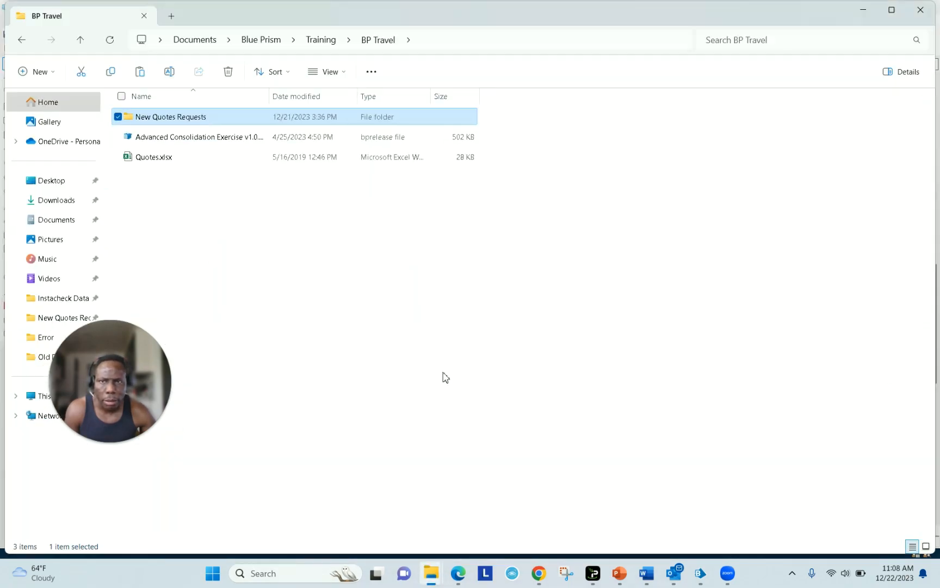
{"action": "double_click", "coordinate": [194, 118]}
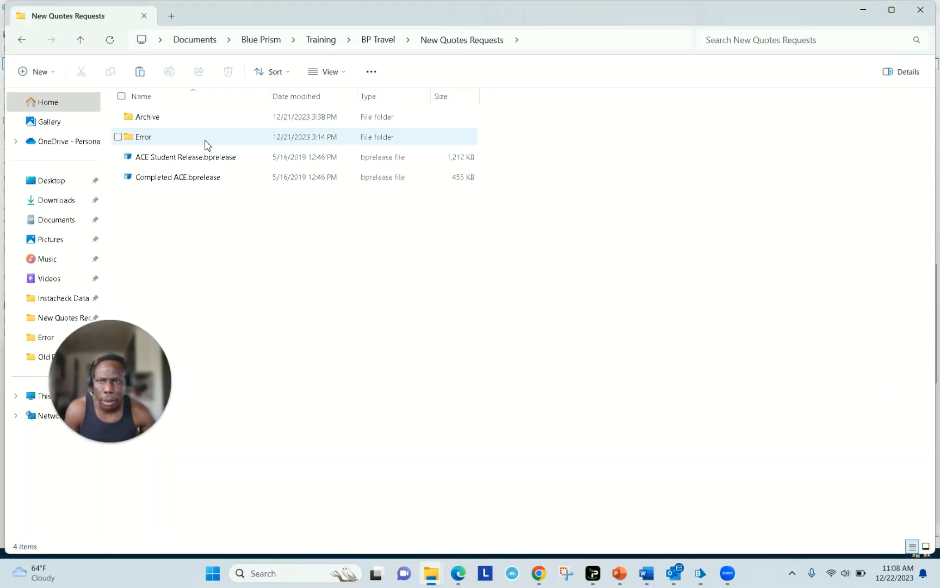
{"action": "right_click", "coordinate": [202, 209]}
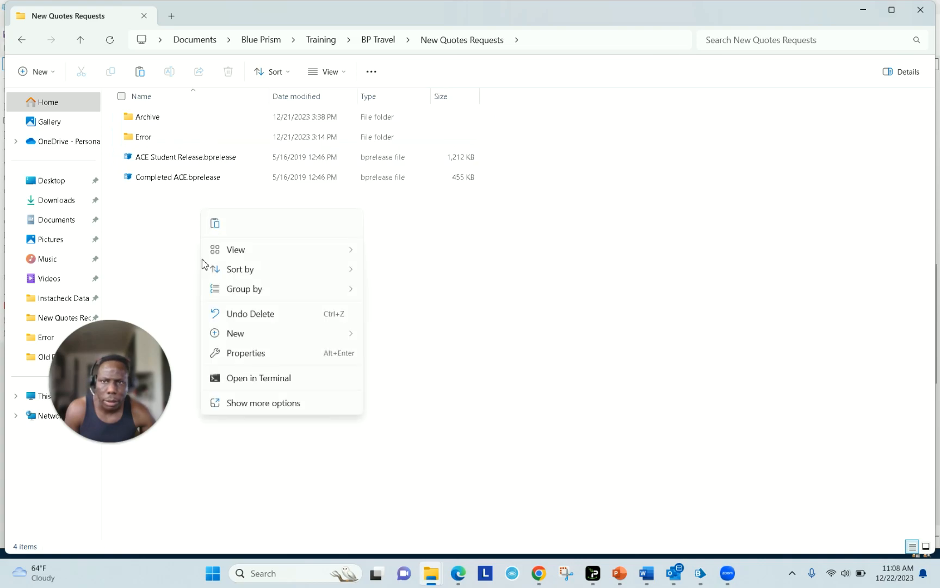
{"action": "left_click", "coordinate": [215, 224]}
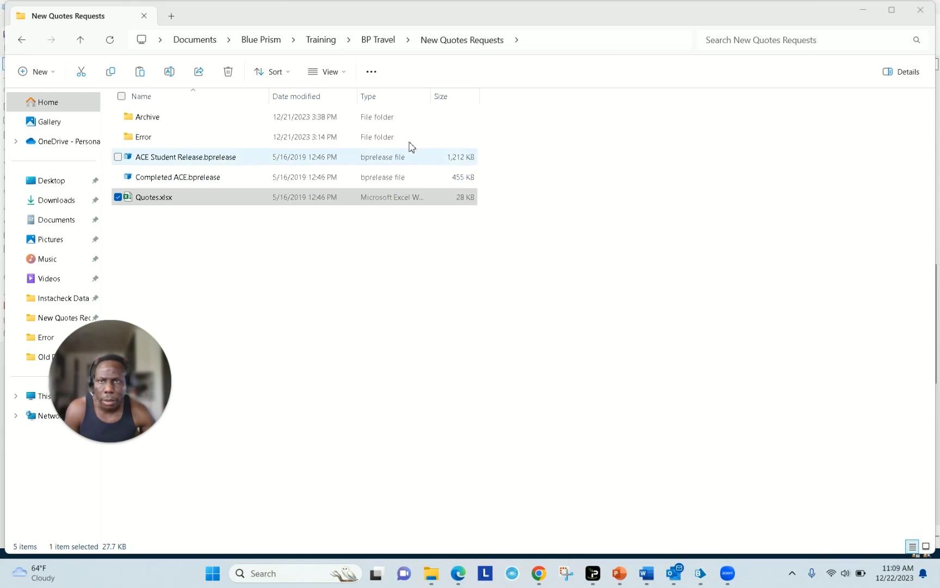
{"action": "left_click", "coordinate": [539, 40]}
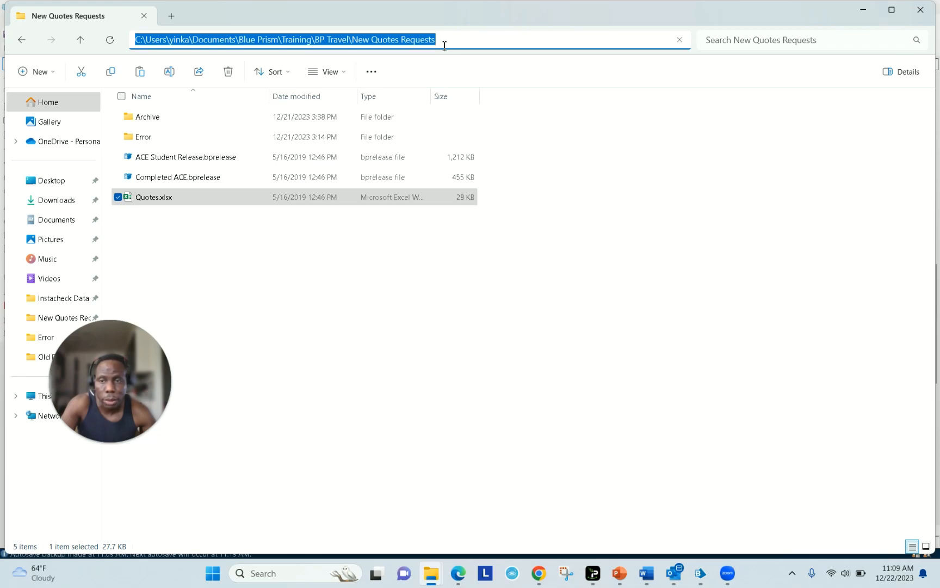
- Check the Create Quotes Excel Input Folder environment variable value in Blue Prism
{"action": "left_click", "coordinate": [700, 573]}
{"action": "left_click", "coordinate": [656, 530]}
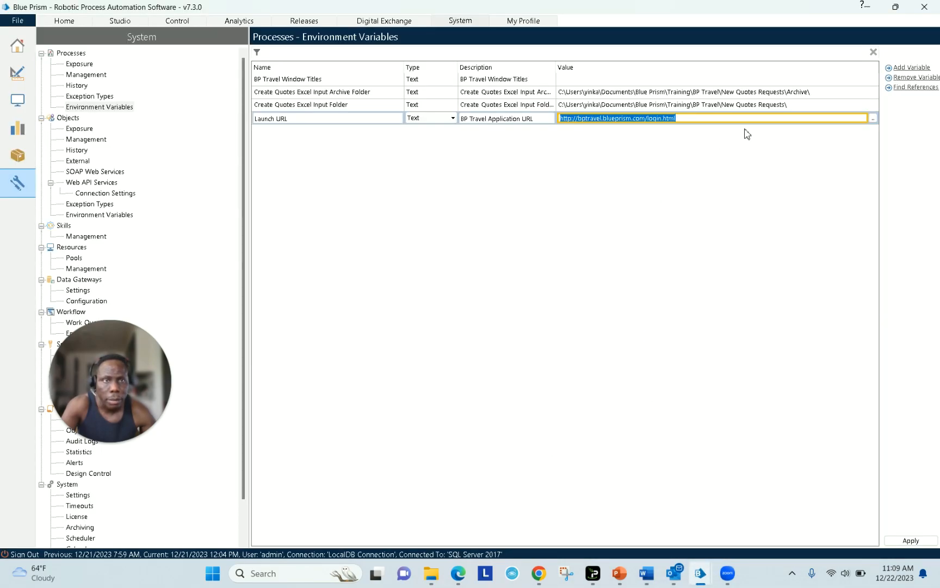
{"action": "left_click", "coordinate": [806, 105]}
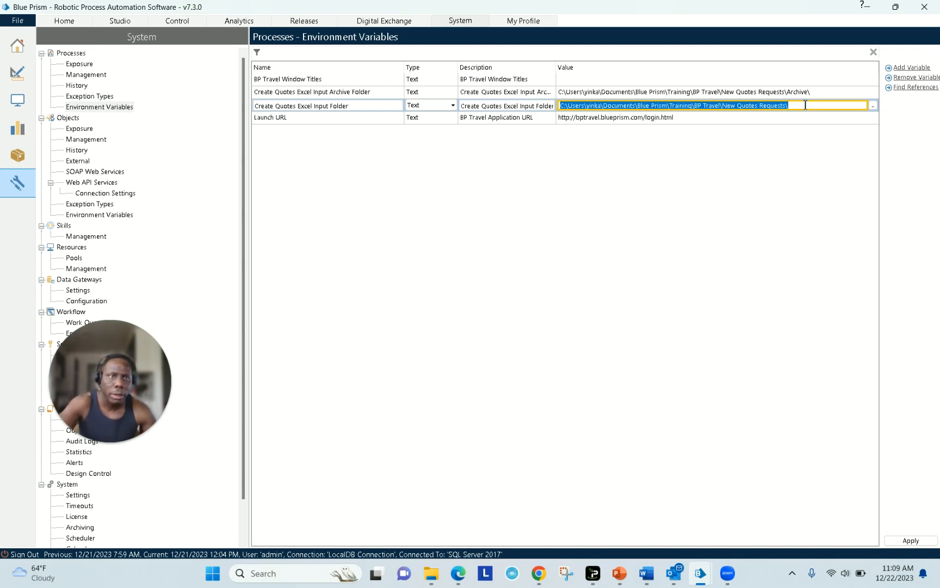
- Compare it with the New Quotes Requests folder, then return to Blue Prism
{"action": "mouse_move", "coordinate": [462, 573]}
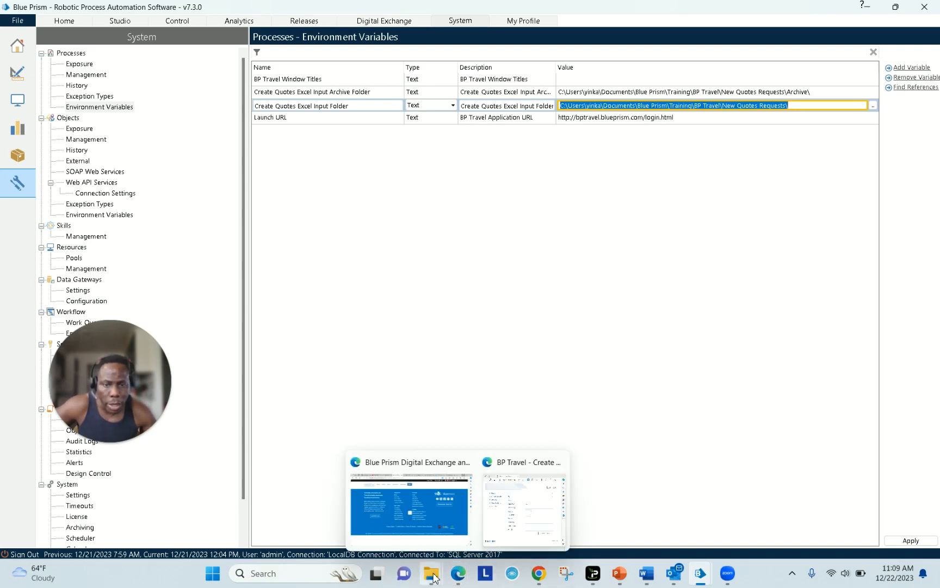
{"action": "mouse_move", "coordinate": [431, 573]}
{"action": "left_click", "coordinate": [507, 514]}
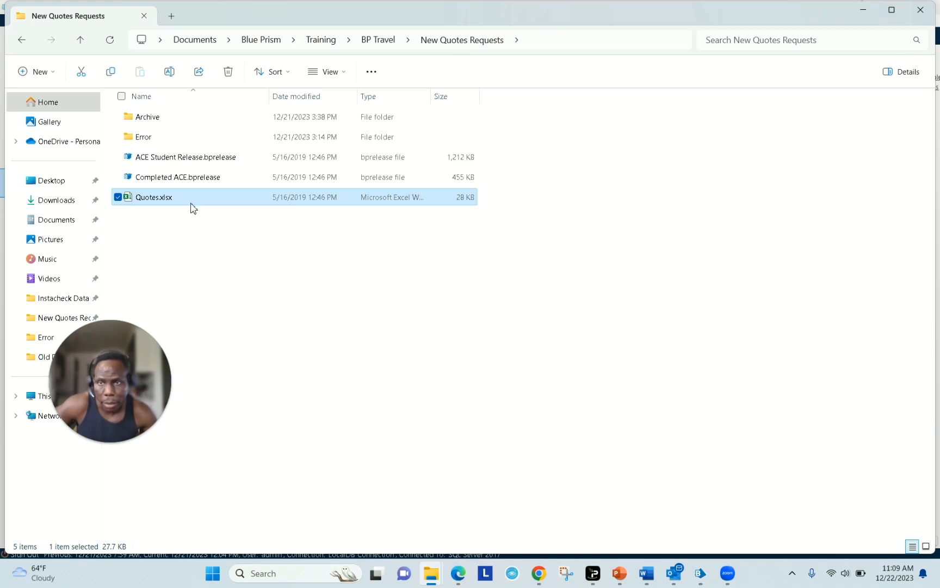
{"action": "left_click", "coordinate": [214, 244]}
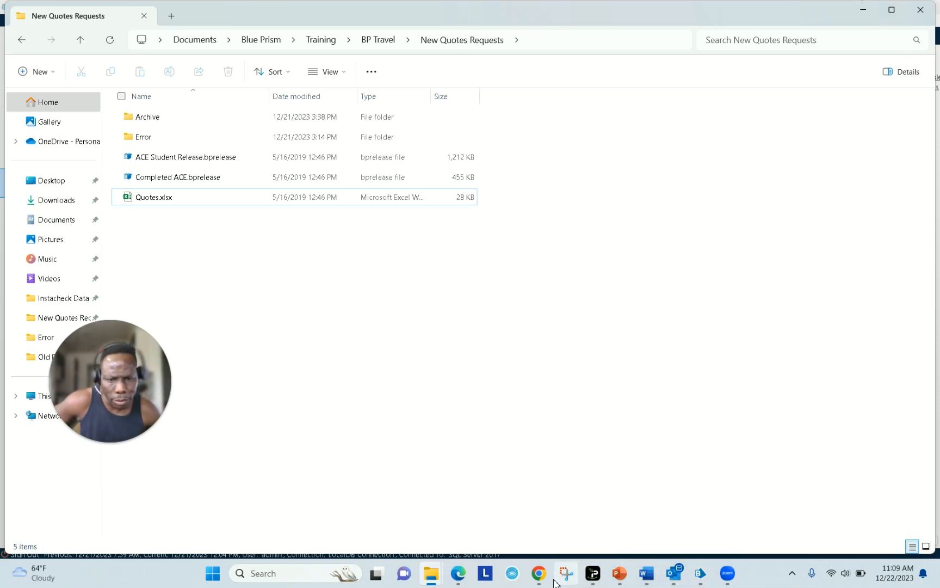
{"action": "left_click", "coordinate": [698, 574]}
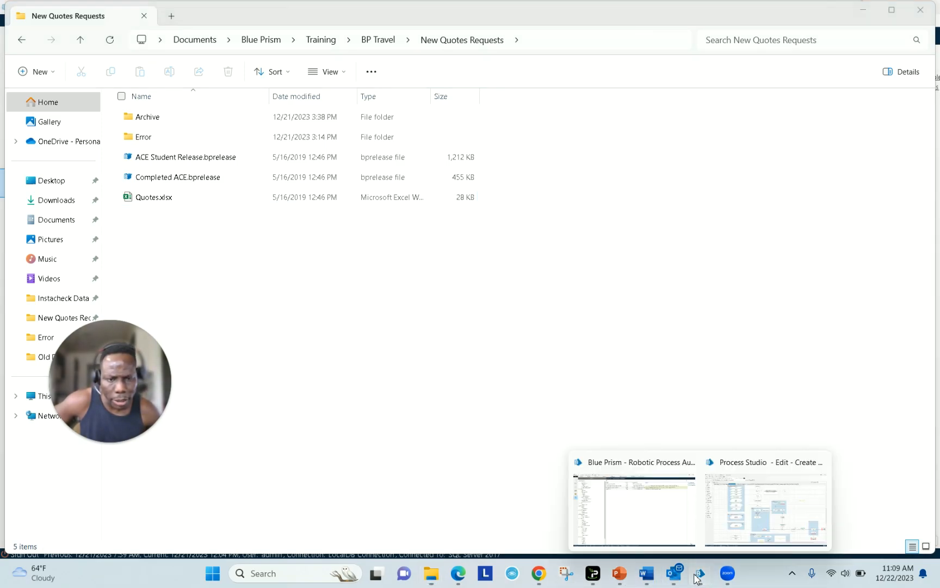
{"action": "left_click", "coordinate": [660, 540]}
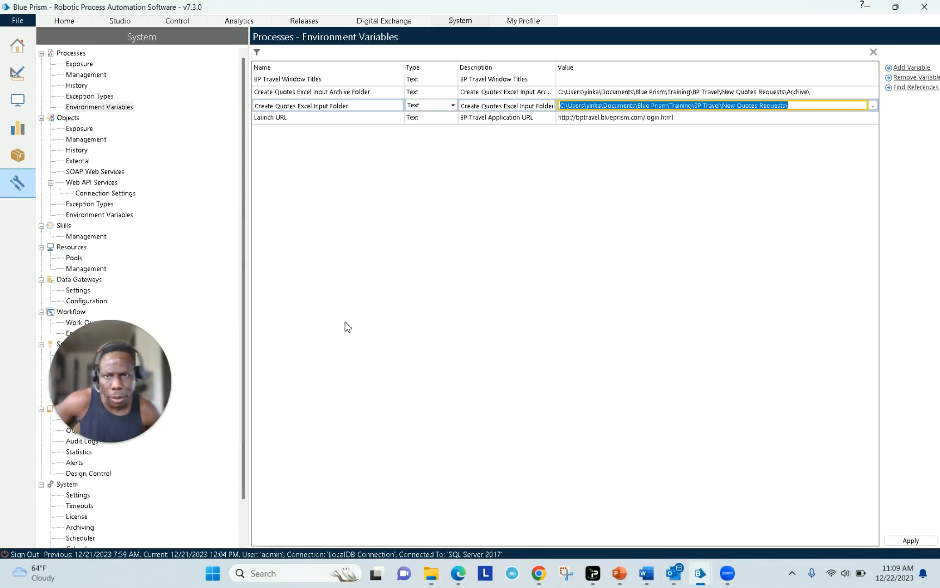
{"action": "left_click", "coordinate": [18, 101]}
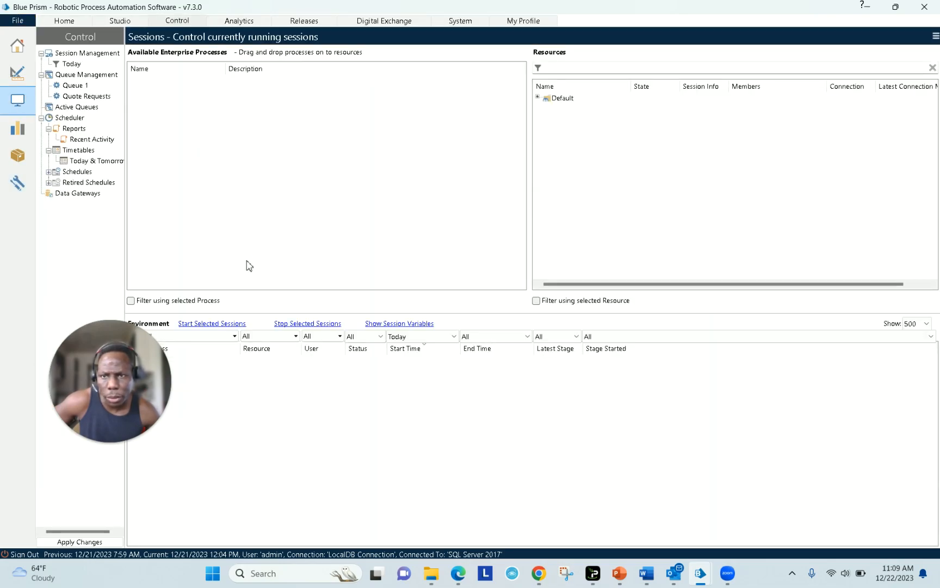
{"action": "left_click", "coordinate": [79, 97]}
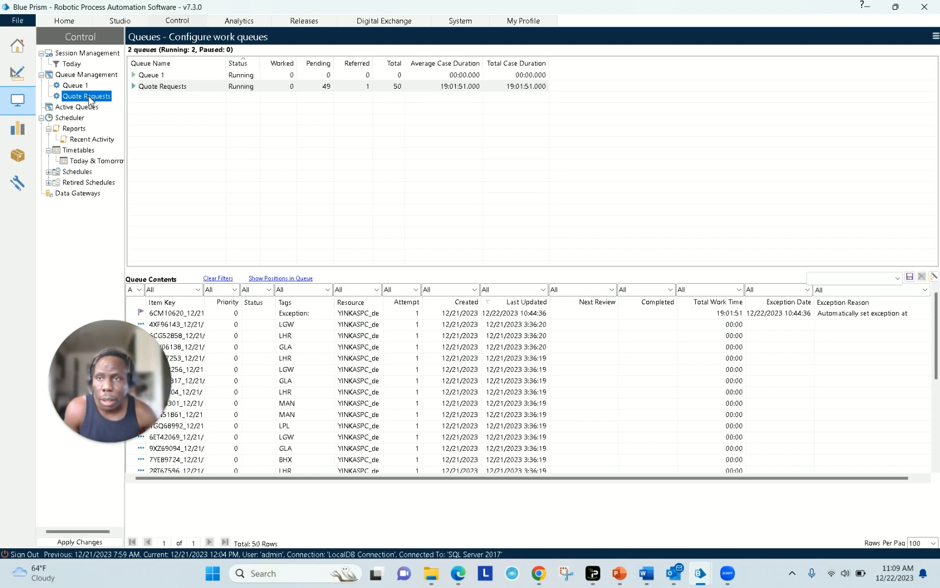
{"action": "left_click", "coordinate": [17, 183]}
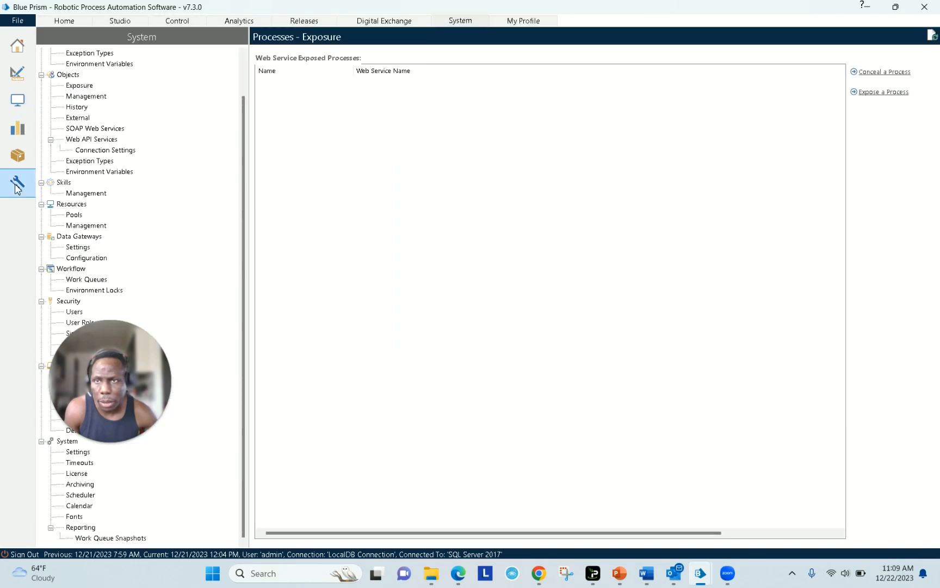
{"action": "scroll", "coordinate": [214, 120], "scroll_direction": "up", "scroll_amount": 2}
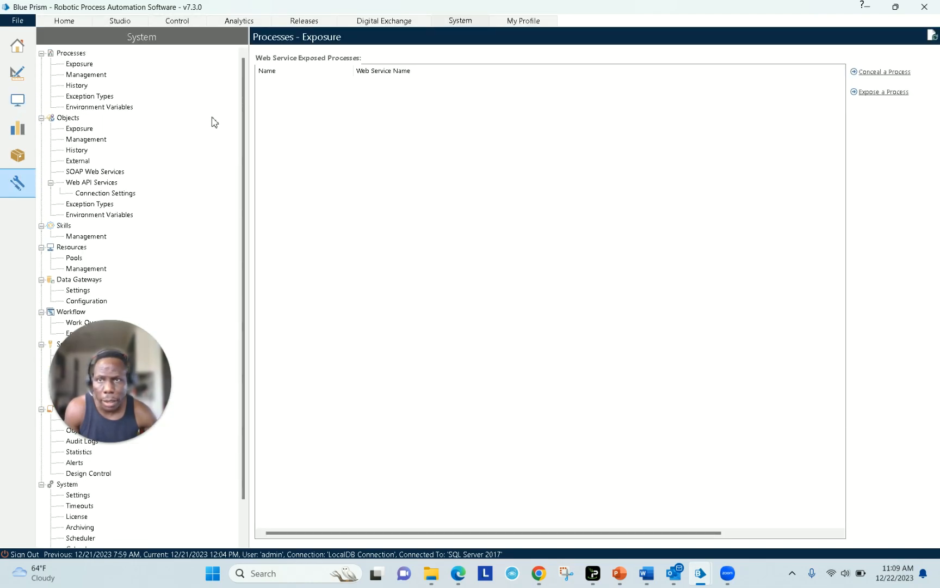
{"action": "left_click_drag", "start_coordinate": [97, 339], "coordinate": [327, 351]}
{"action": "left_click", "coordinate": [84, 324]}
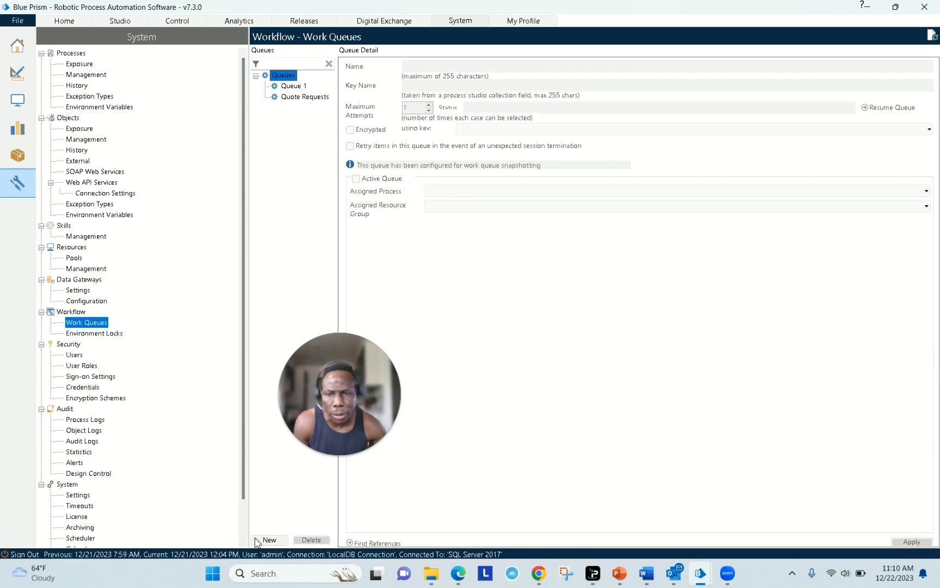
{"action": "left_click", "coordinate": [302, 99]}
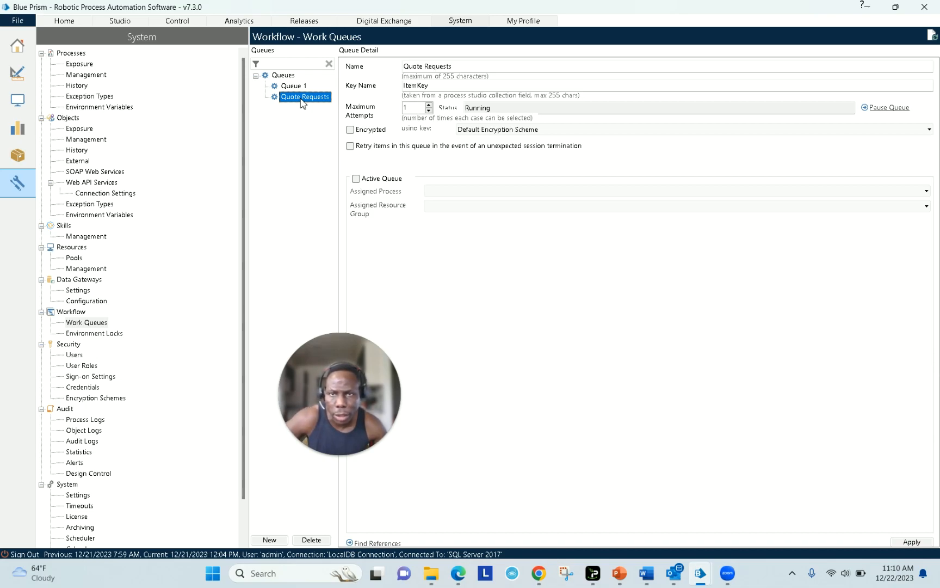
{"action": "left_click", "coordinate": [440, 88]}
{"action": "left_click", "coordinate": [428, 86]}
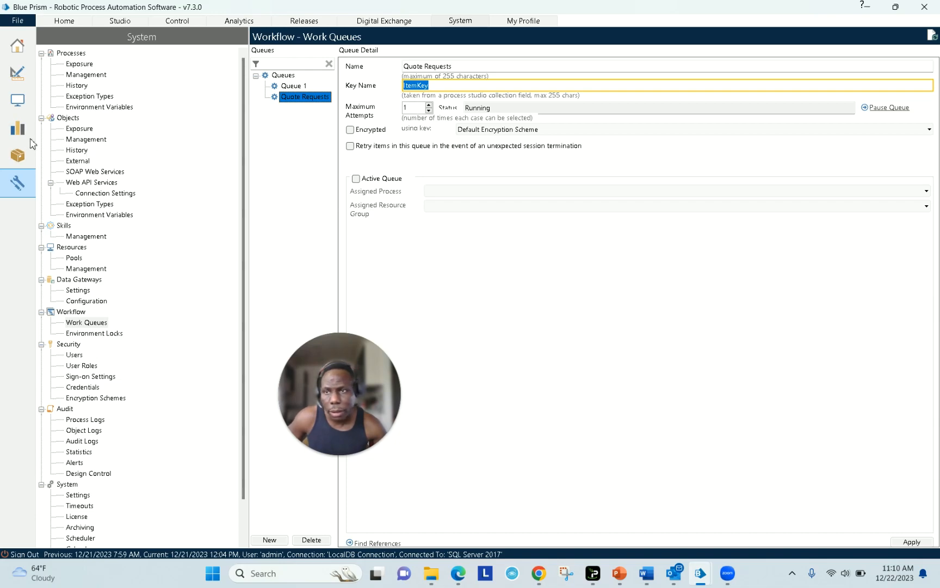
{"action": "left_click", "coordinate": [20, 101]}
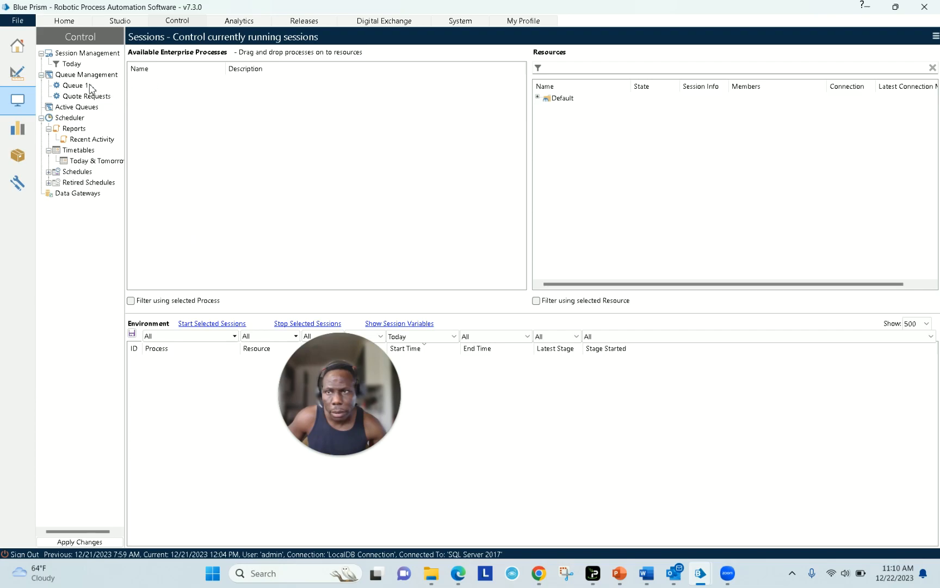
- Open the Quote Requests queue contents, widen the Item Key column and select all items
{"action": "left_click", "coordinate": [86, 97]}
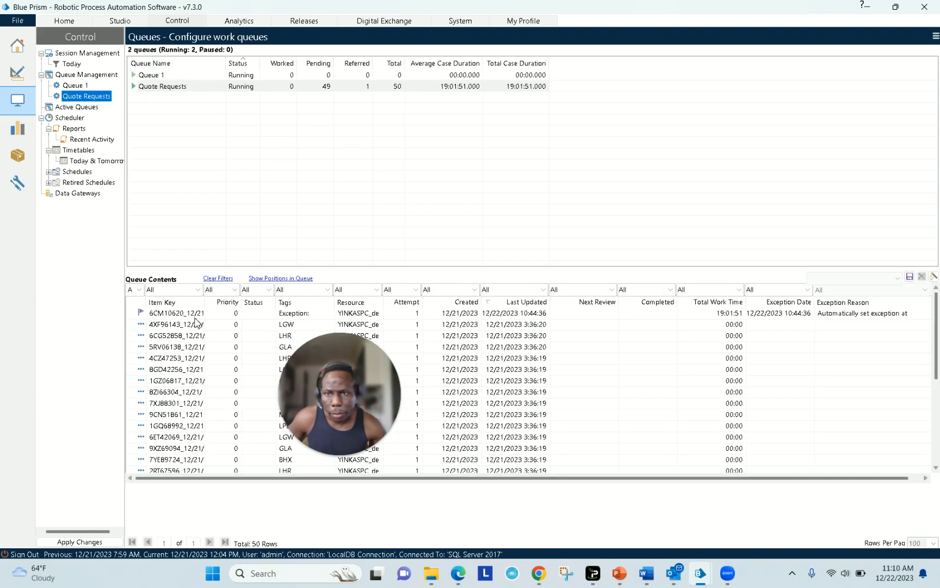
{"action": "left_click", "coordinate": [183, 324]}
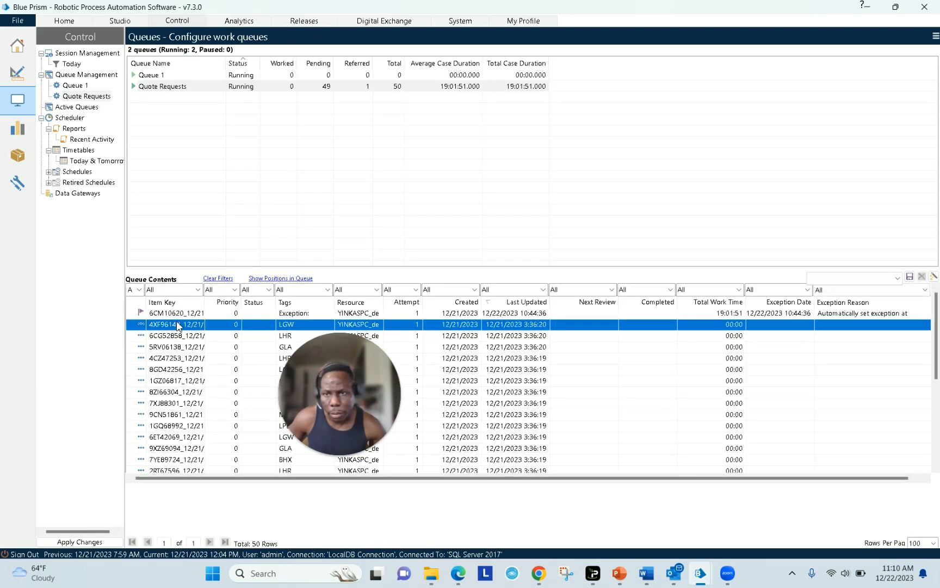
{"action": "left_click_drag", "start_coordinate": [205, 304], "coordinate": [286, 303]}
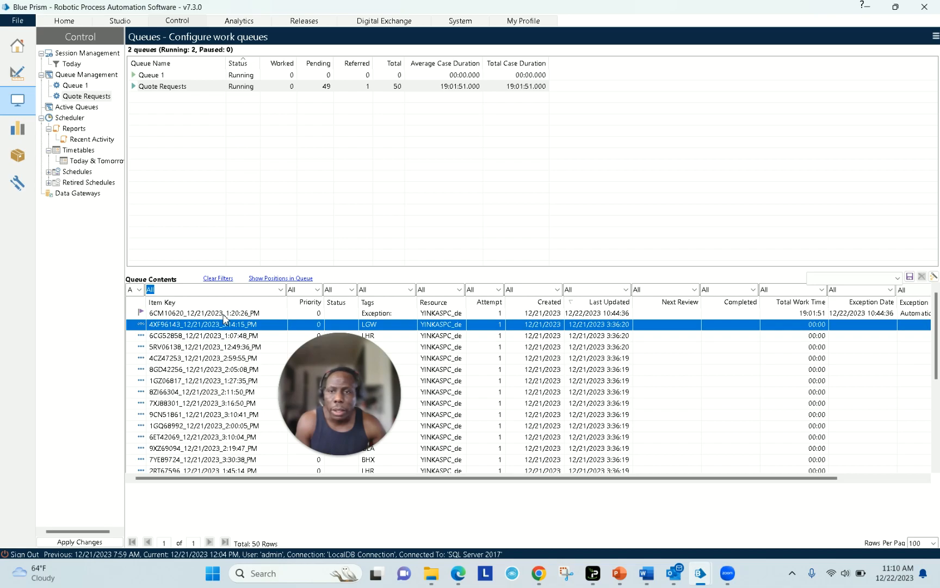
{"action": "left_click", "coordinate": [223, 315]}
{"action": "right_click", "coordinate": [224, 318]}
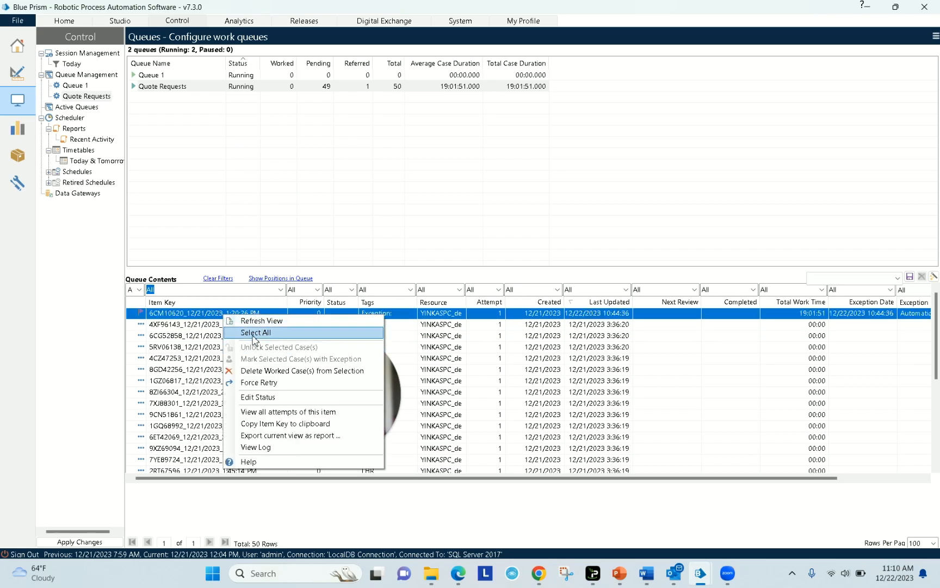
{"action": "left_click", "coordinate": [252, 333]}
- Delete the worked cases from the queue and refresh the list
{"action": "left_click_drag", "start_coordinate": [321, 364], "coordinate": [325, 159]}
{"action": "right_click", "coordinate": [264, 339]}
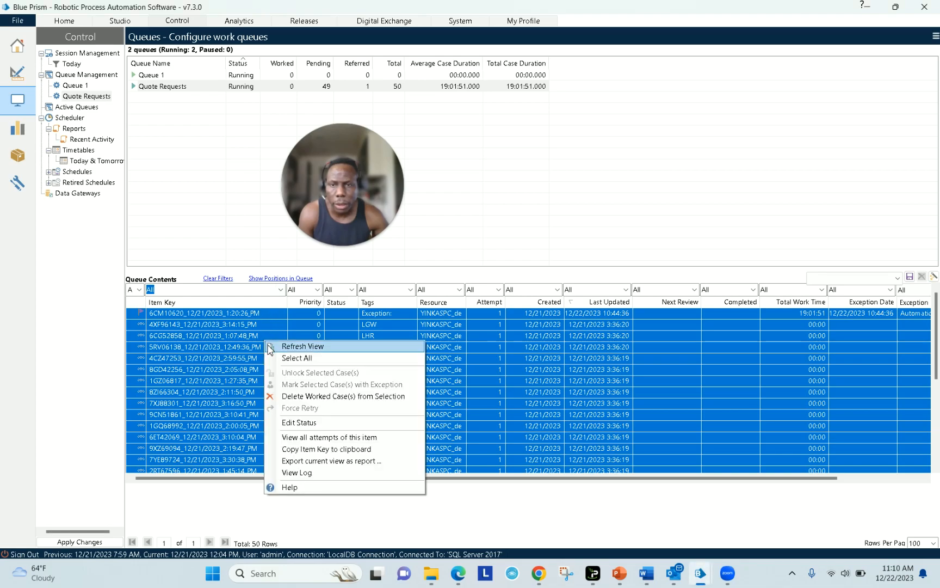
{"action": "left_click", "coordinate": [292, 396]}
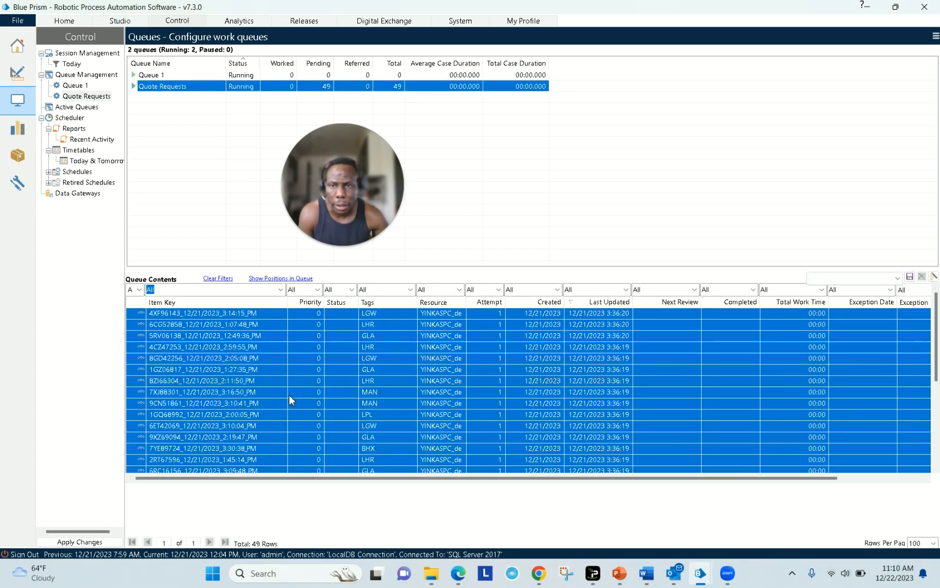
{"action": "right_click", "coordinate": [277, 365]}
{"action": "left_click", "coordinate": [288, 371]}
- Mark all remaining cases as exceptions, then delete the 49 worked cases so the queue holds 0 items
{"action": "right_click", "coordinate": [267, 357]}
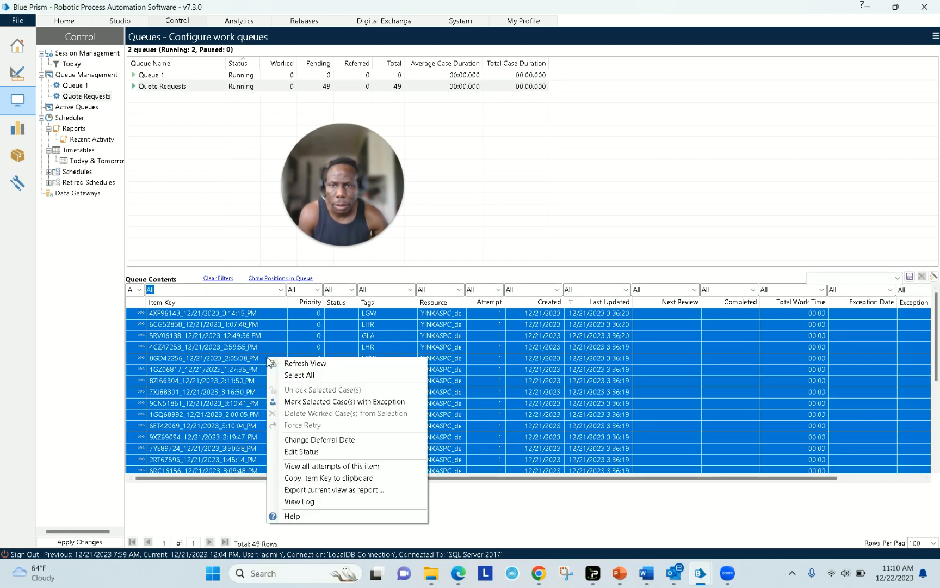
{"action": "left_click", "coordinate": [283, 375]}
{"action": "right_click", "coordinate": [252, 361]}
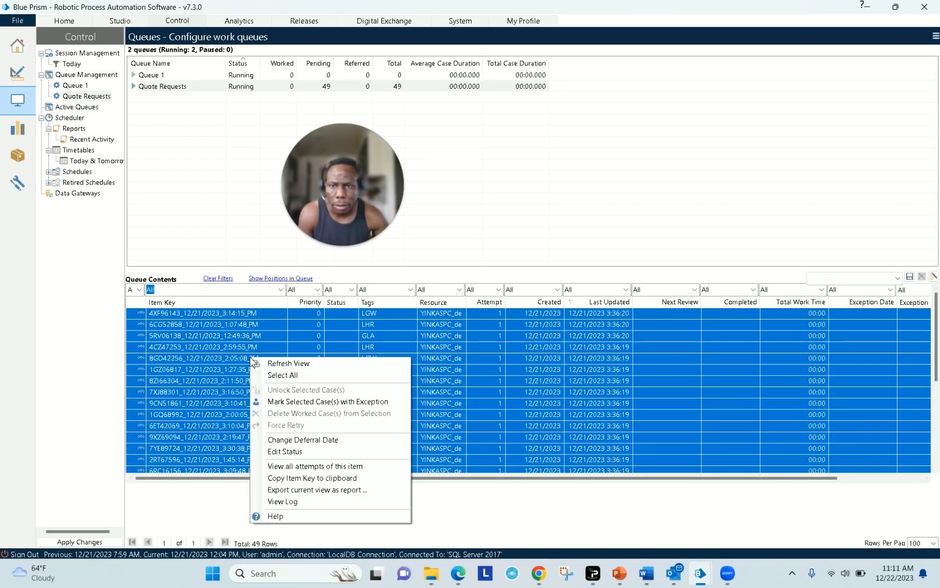
{"action": "left_click", "coordinate": [264, 396]}
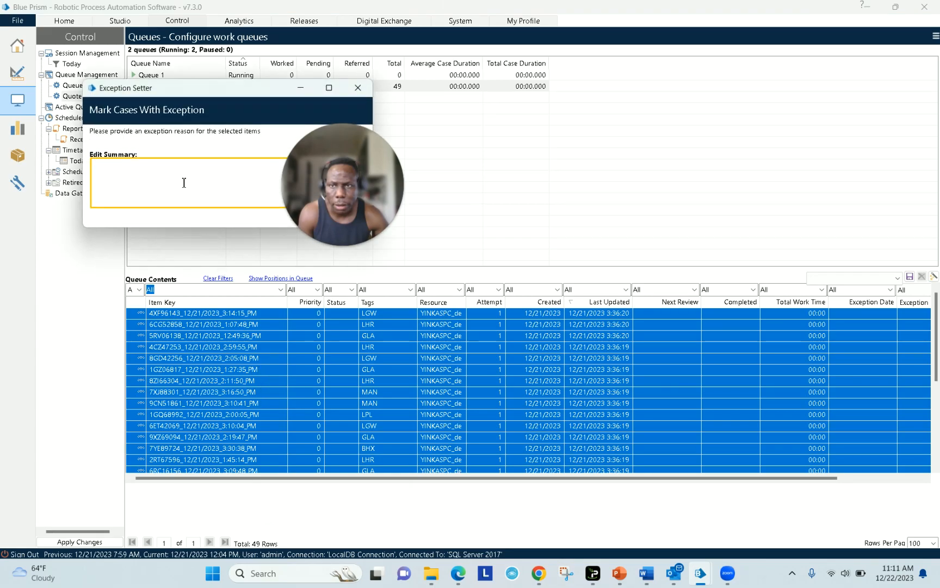
{"action": "left_click_drag", "start_coordinate": [339, 163], "coordinate": [462, 142]}
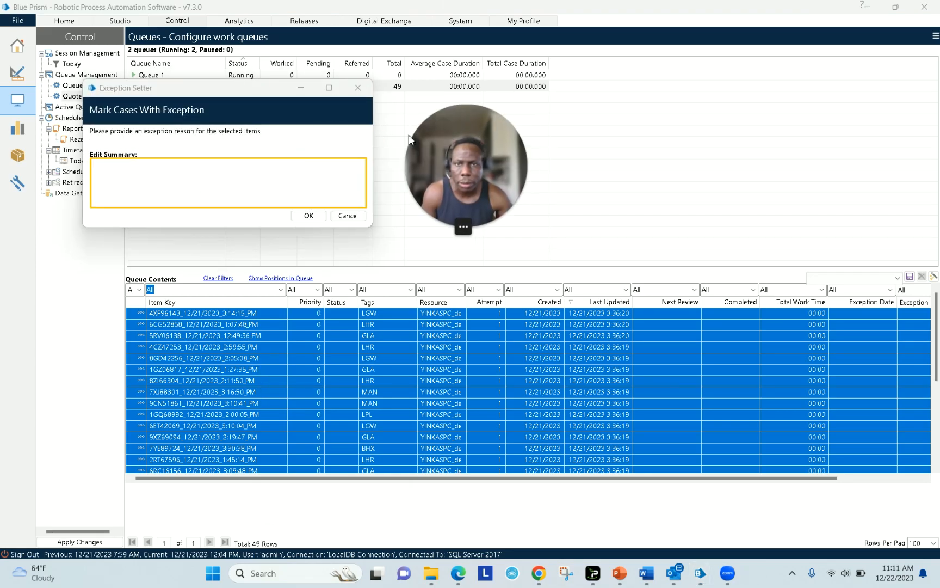
{"action": "left_click", "coordinate": [311, 216]}
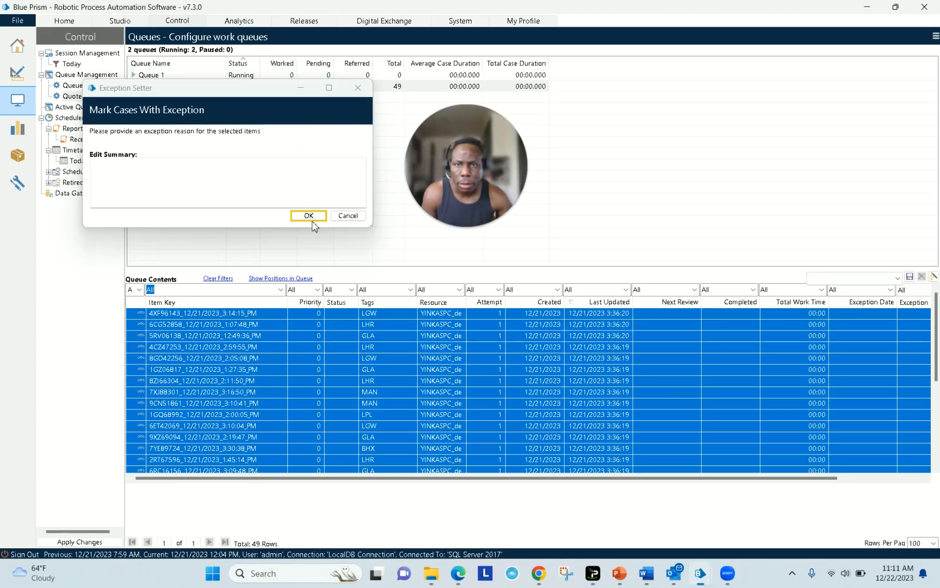
{"action": "right_click", "coordinate": [262, 320]}
{"action": "left_click", "coordinate": [284, 376]}
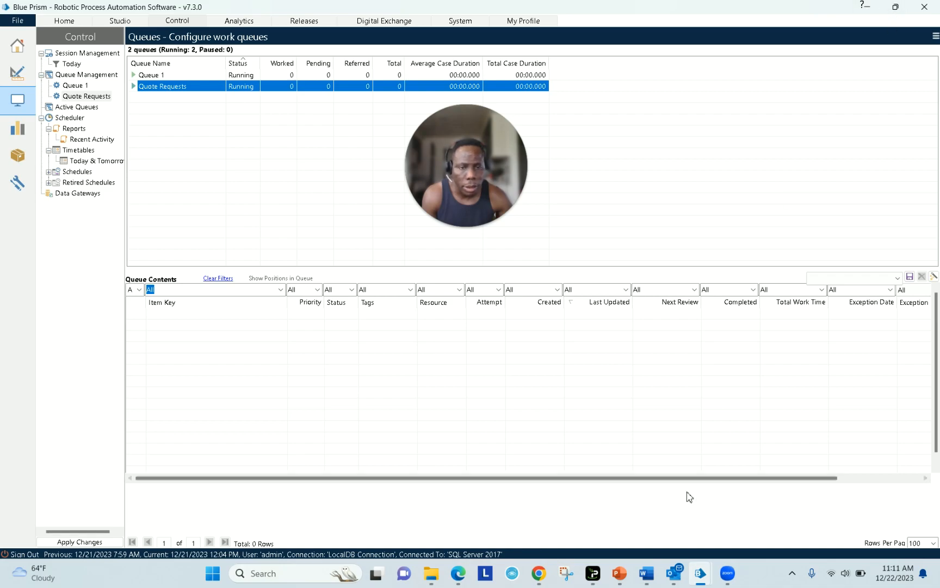
- Close Outlook and Zoom from the taskbar
{"action": "mouse_move", "coordinate": [536, 576]}
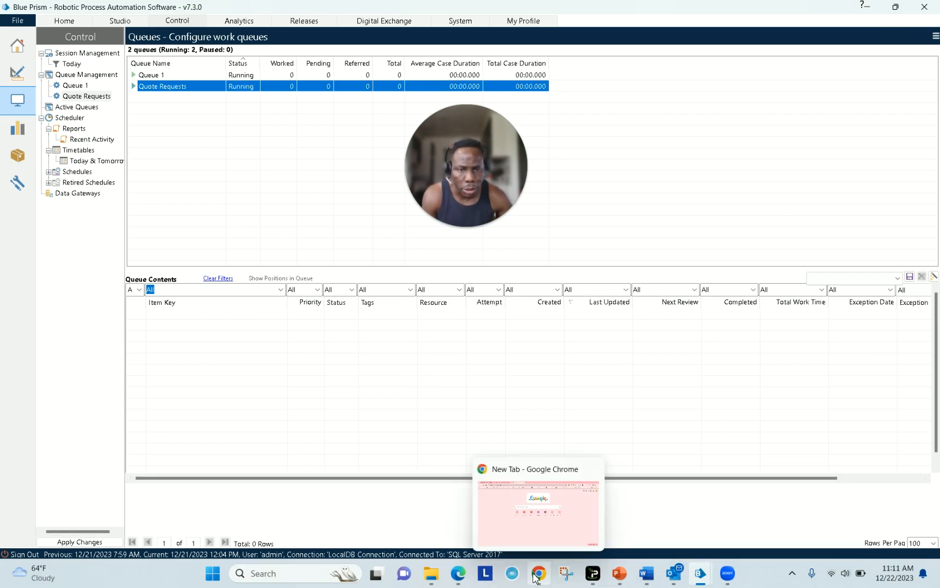
{"action": "right_click", "coordinate": [676, 576]}
{"action": "left_click", "coordinate": [656, 545]}
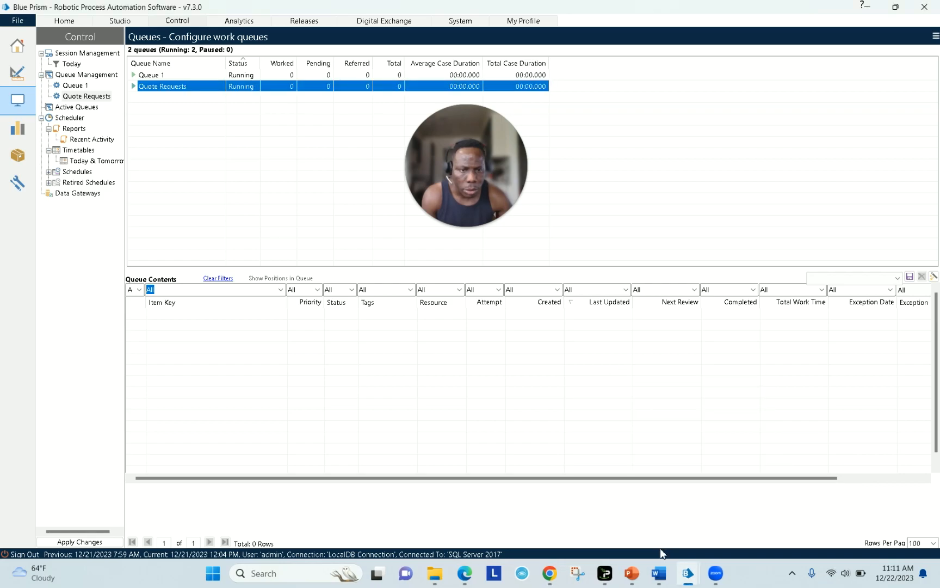
{"action": "right_click", "coordinate": [710, 579]}
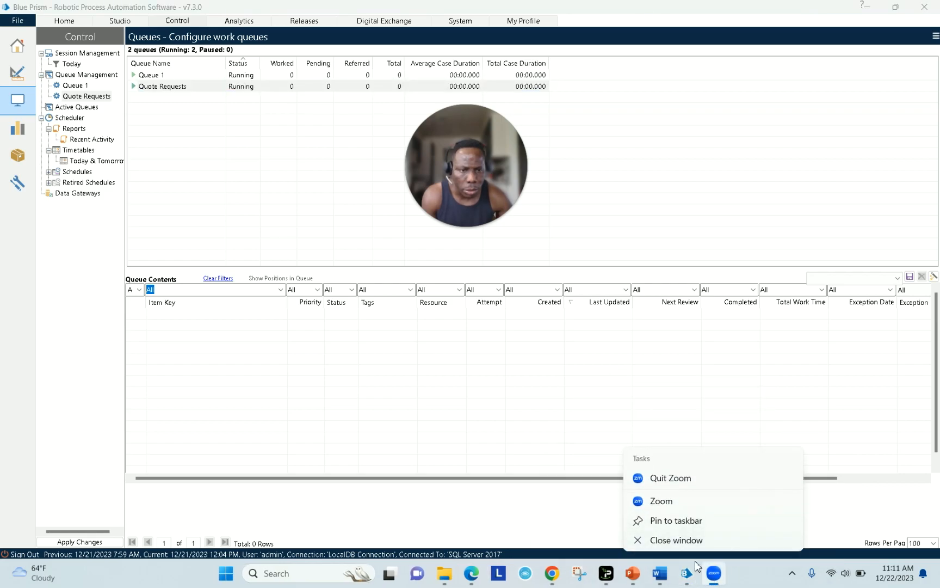
{"action": "left_click", "coordinate": [686, 540]}
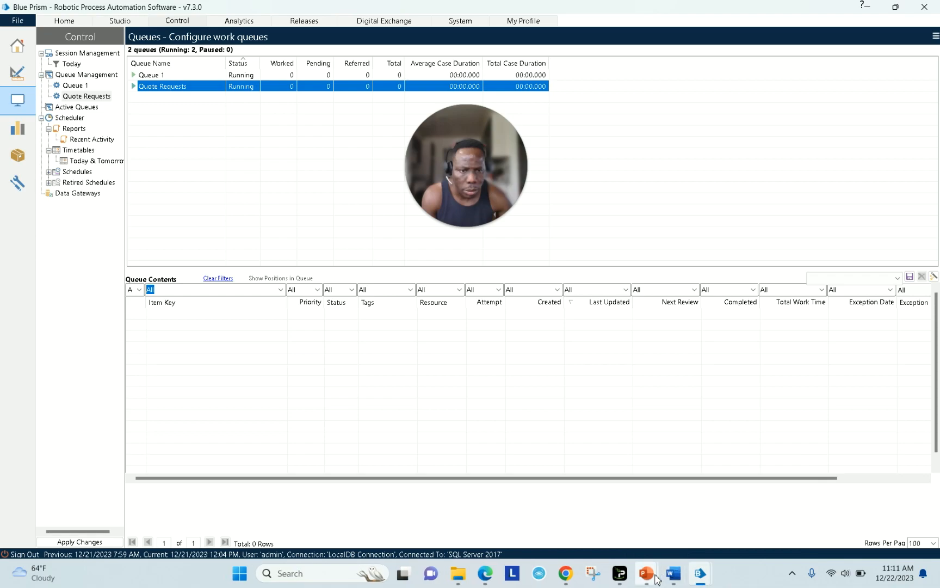
- Return to Process Studio and view the Create Qutoes Main Page with its Quote Requests queue setting
{"action": "mouse_move", "coordinate": [694, 577]}
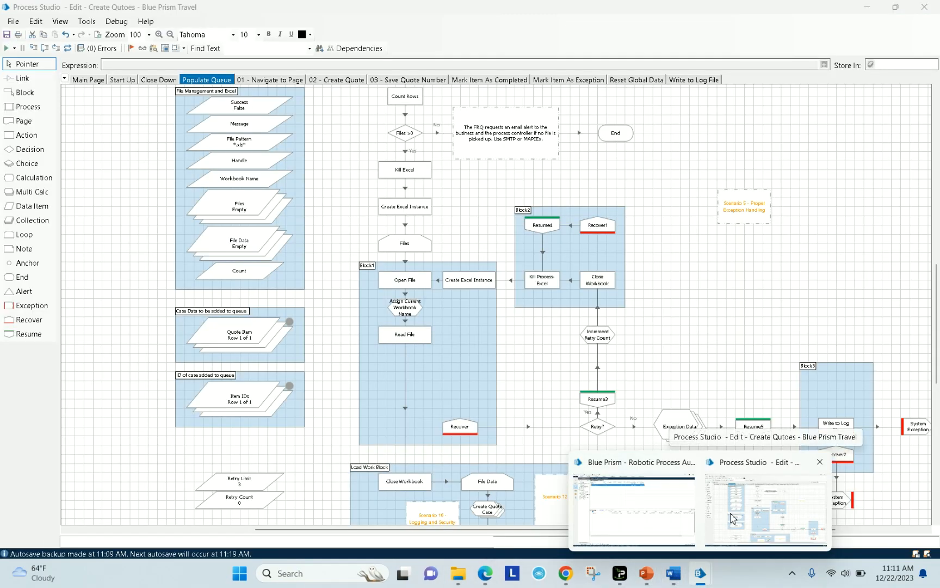
{"action": "left_click", "coordinate": [731, 517]}
{"action": "left_click", "coordinate": [98, 81]}
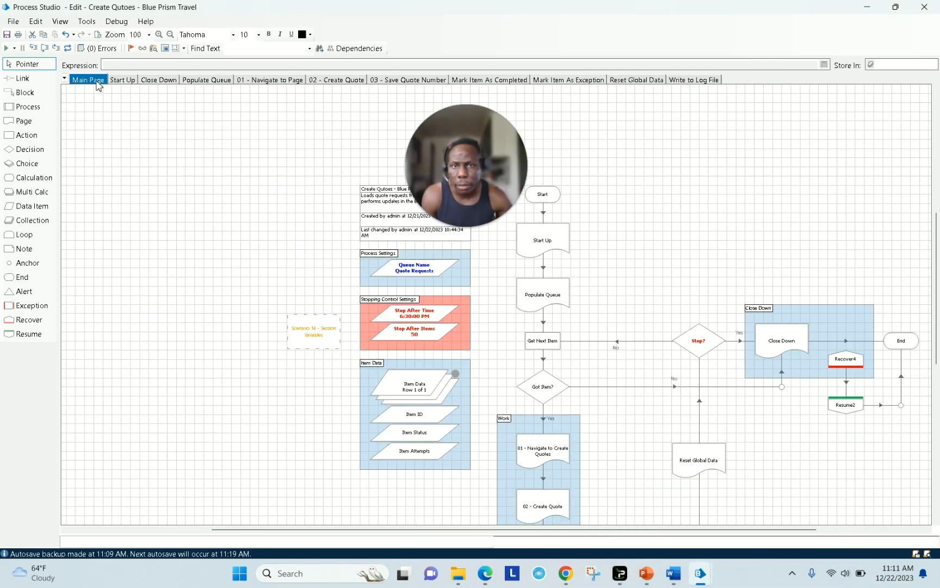
{"action": "left_click_drag", "start_coordinate": [451, 135], "coordinate": [170, 131]}
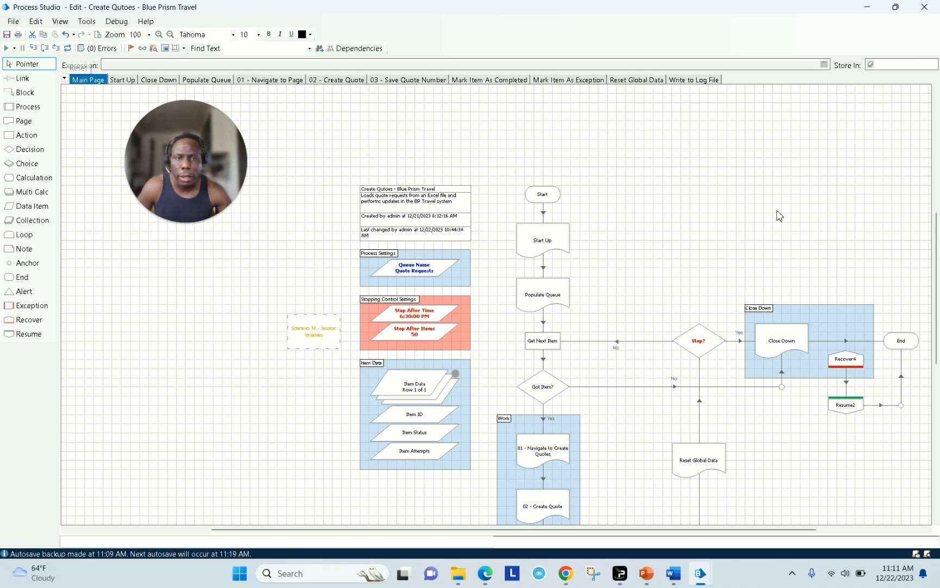